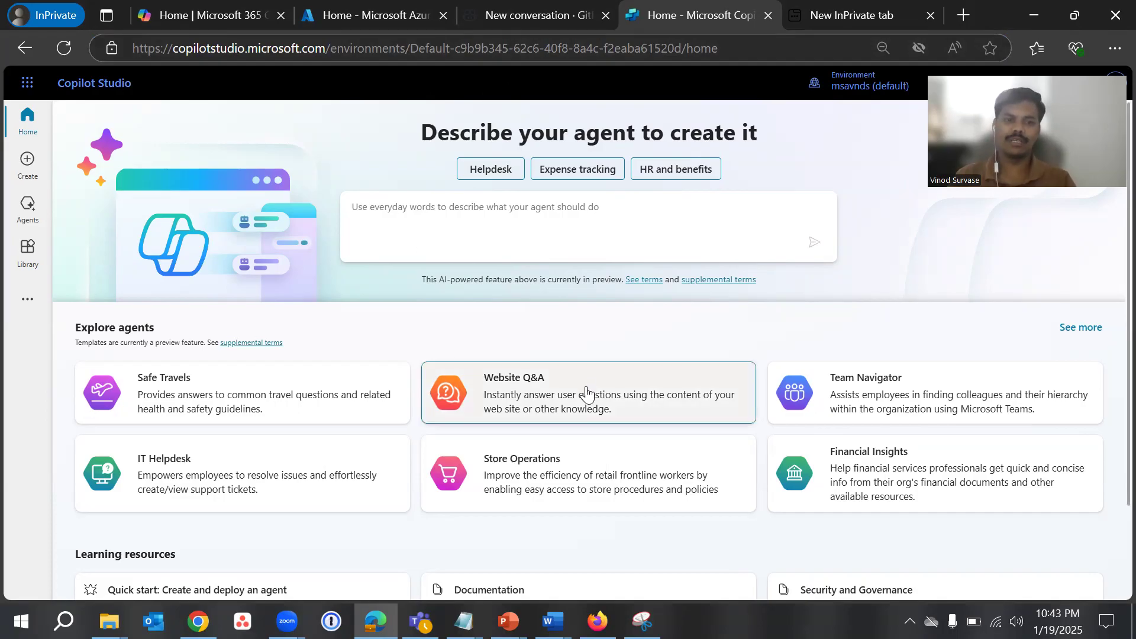
Look through the home page's Explore agents and Learning resources sections, and the full list of agent templates.
scroll(588, 392, down, 2)
scroll(385, 308, down, 1)
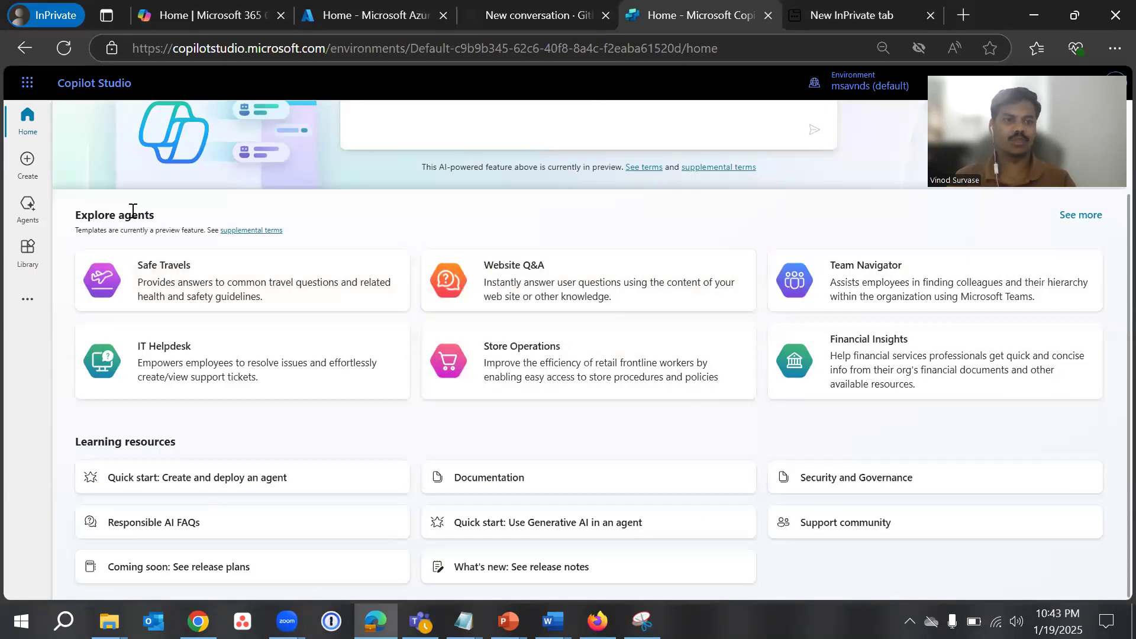
drag(96, 214, 178, 215)
click(483, 224)
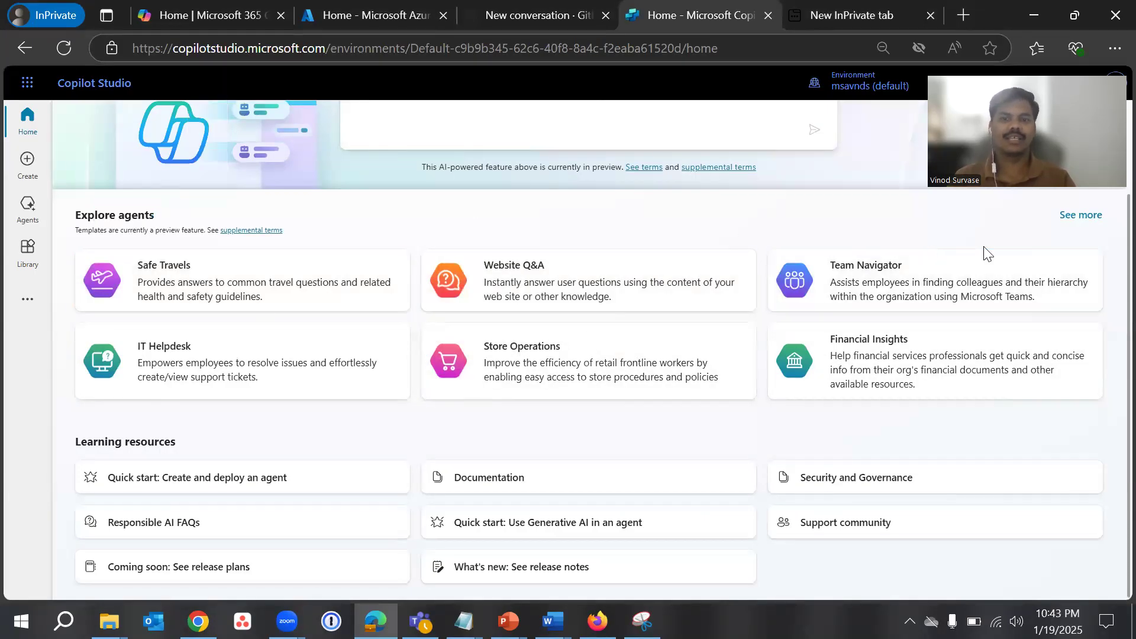
drag(83, 441, 257, 439)
click(568, 423)
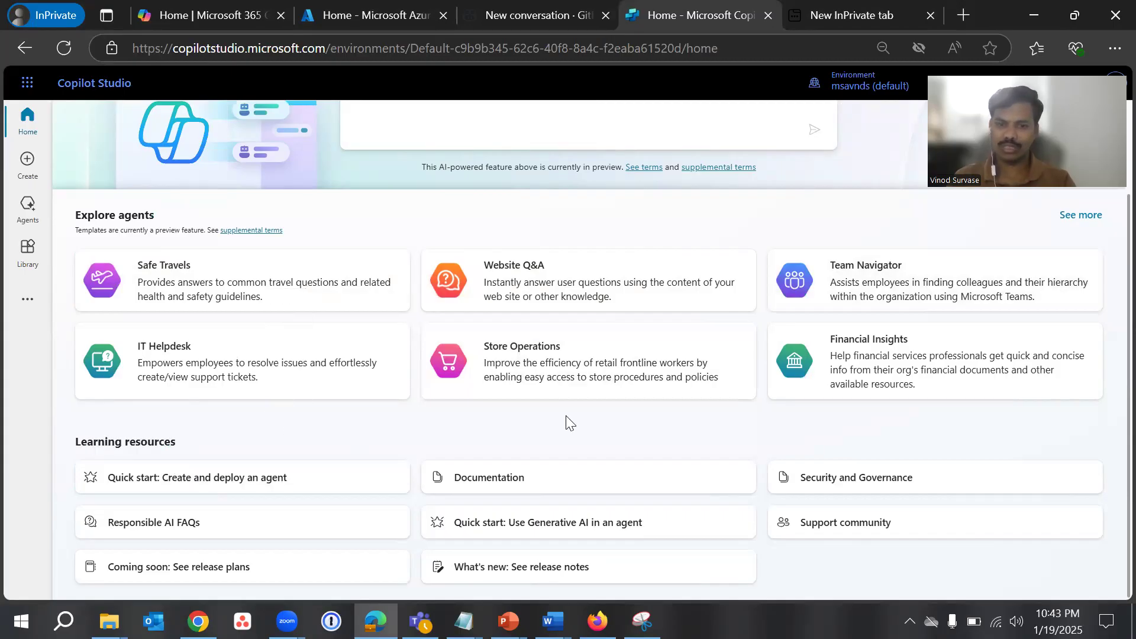
click(1078, 219)
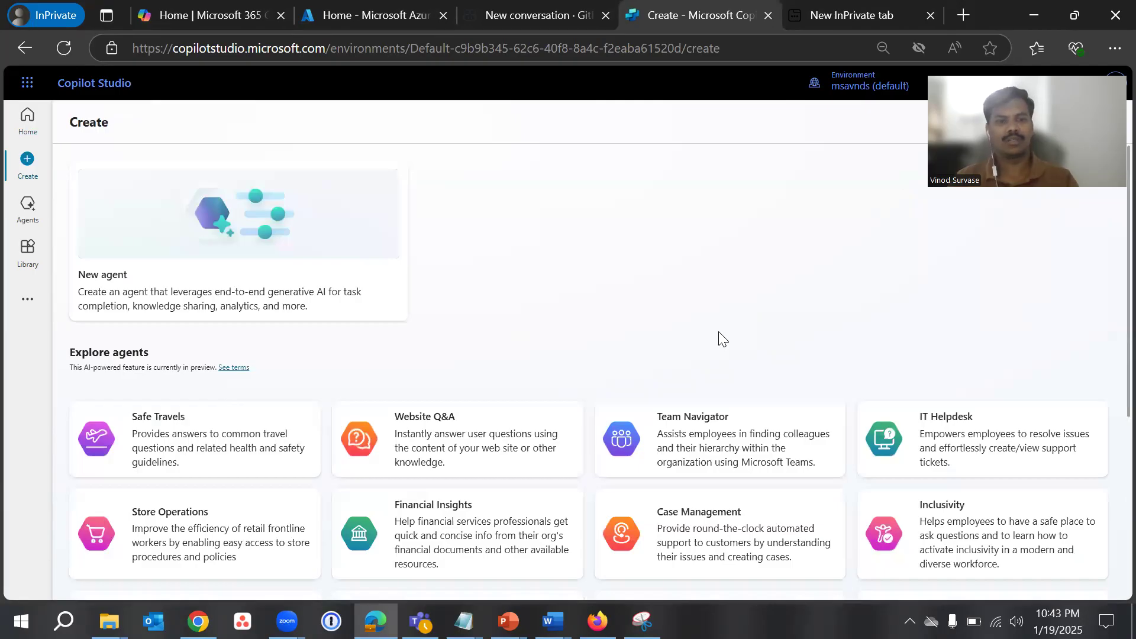
scroll(654, 351, down, 5)
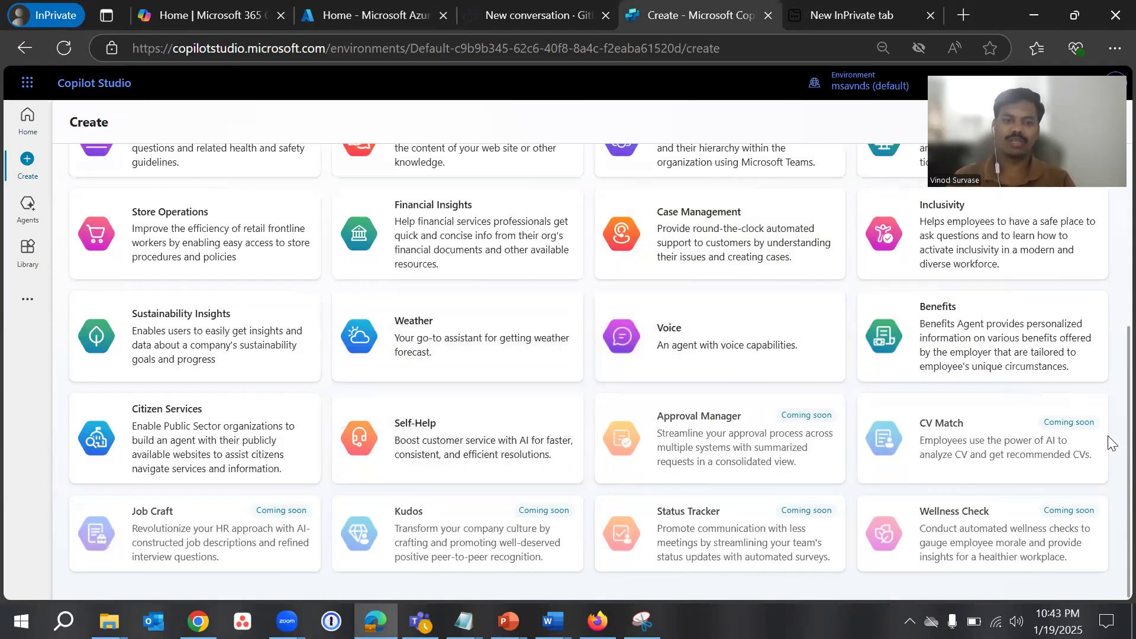
scroll(958, 515, up, 4)
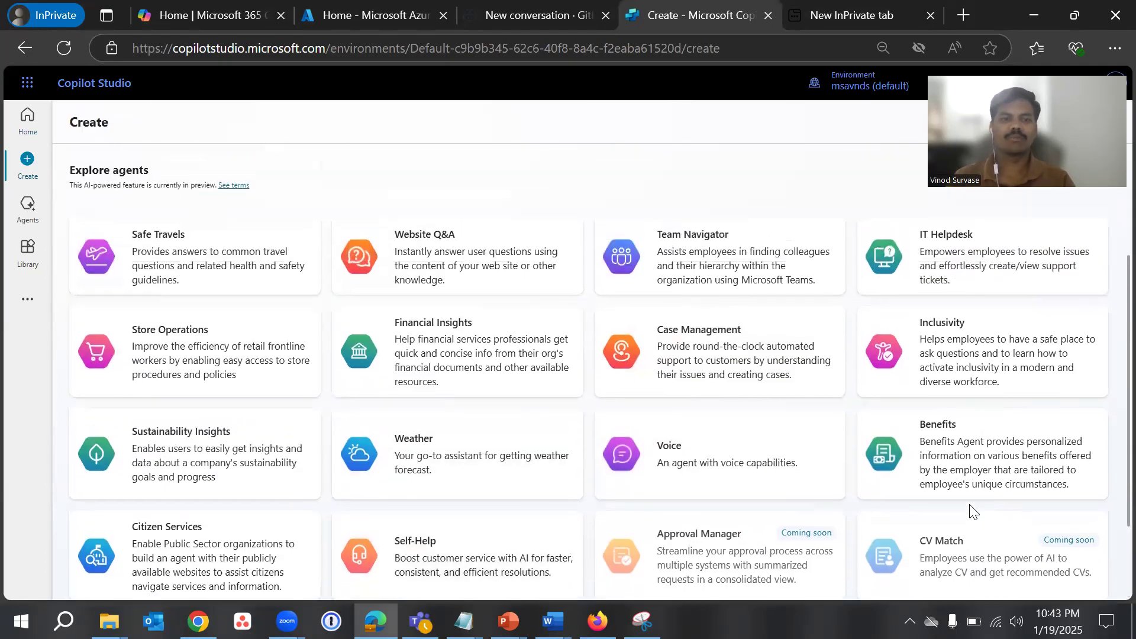
scroll(940, 510, up, 1)
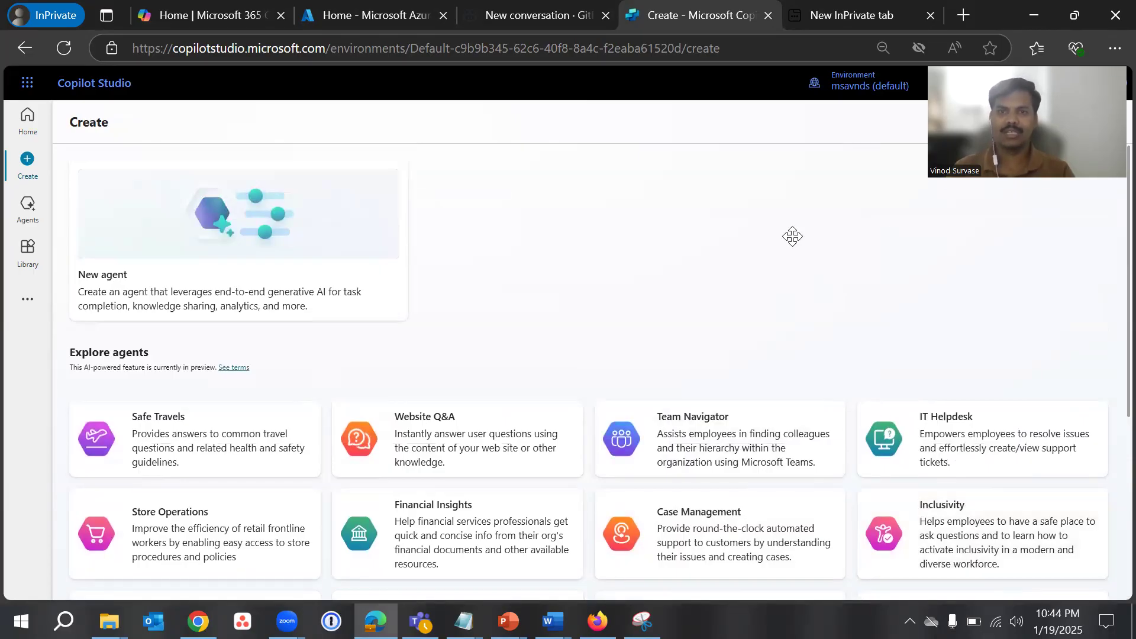
View the Copilot for Microsoft 365 agent's overview and return to the list of agents.
click(25, 217)
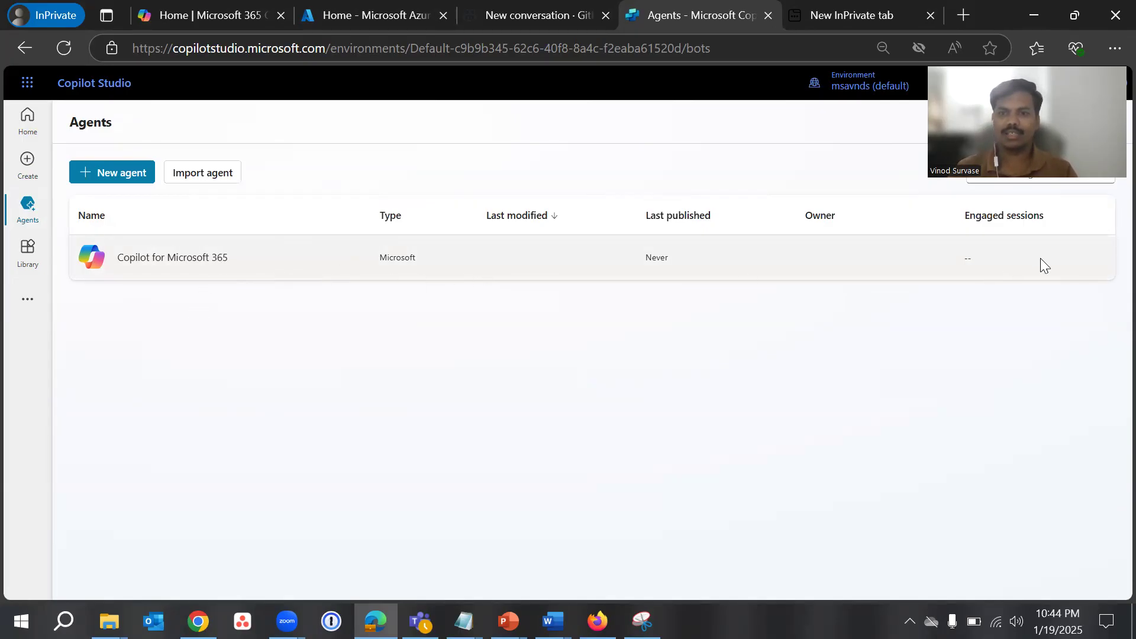
click(204, 258)
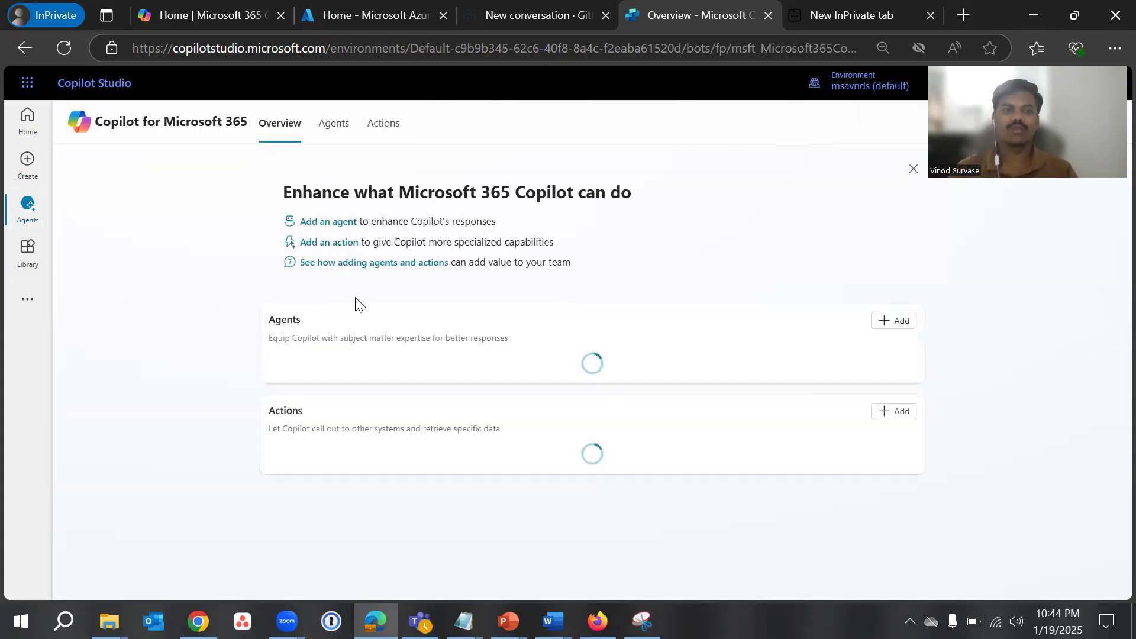
click(35, 221)
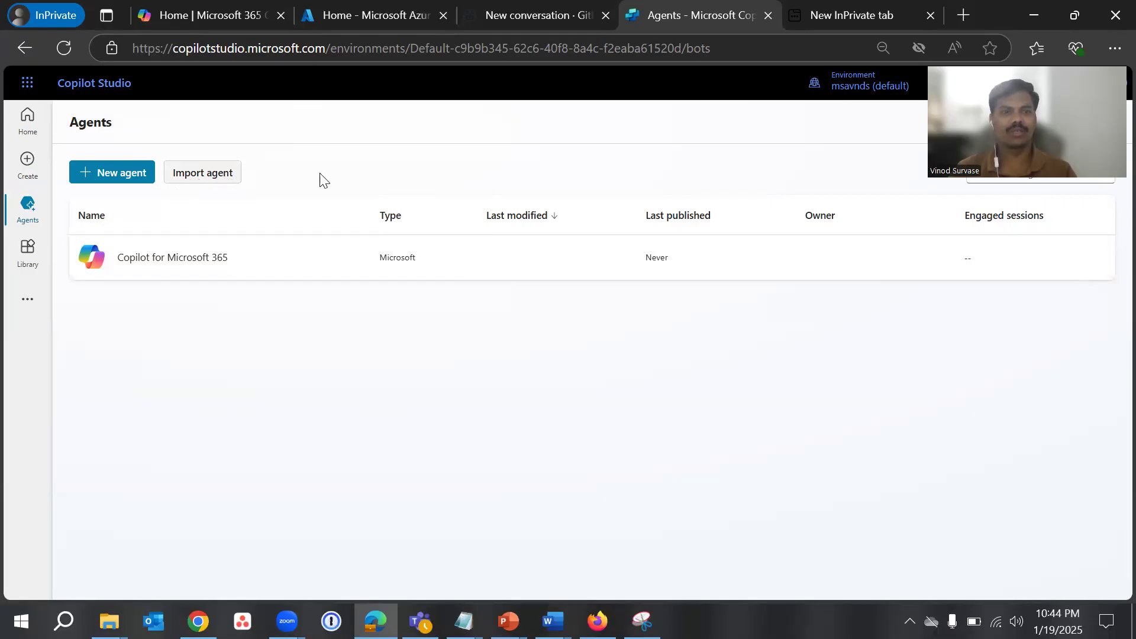
Create a new agent without describing it in the setup conversation, keeping the default settings.
click(119, 176)
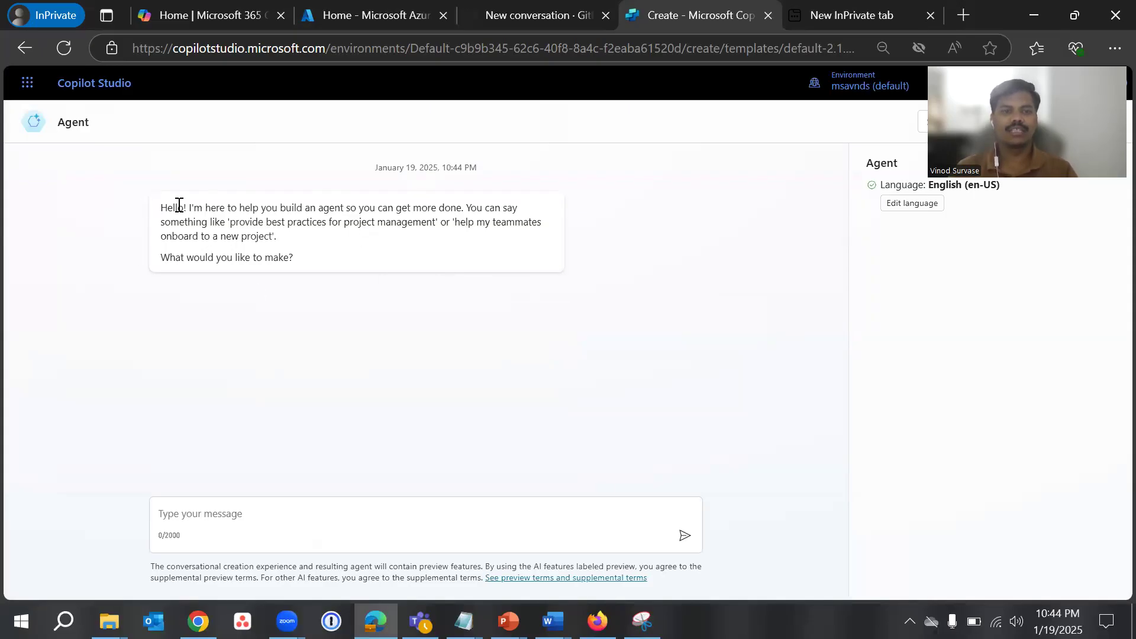
drag(157, 208, 299, 254)
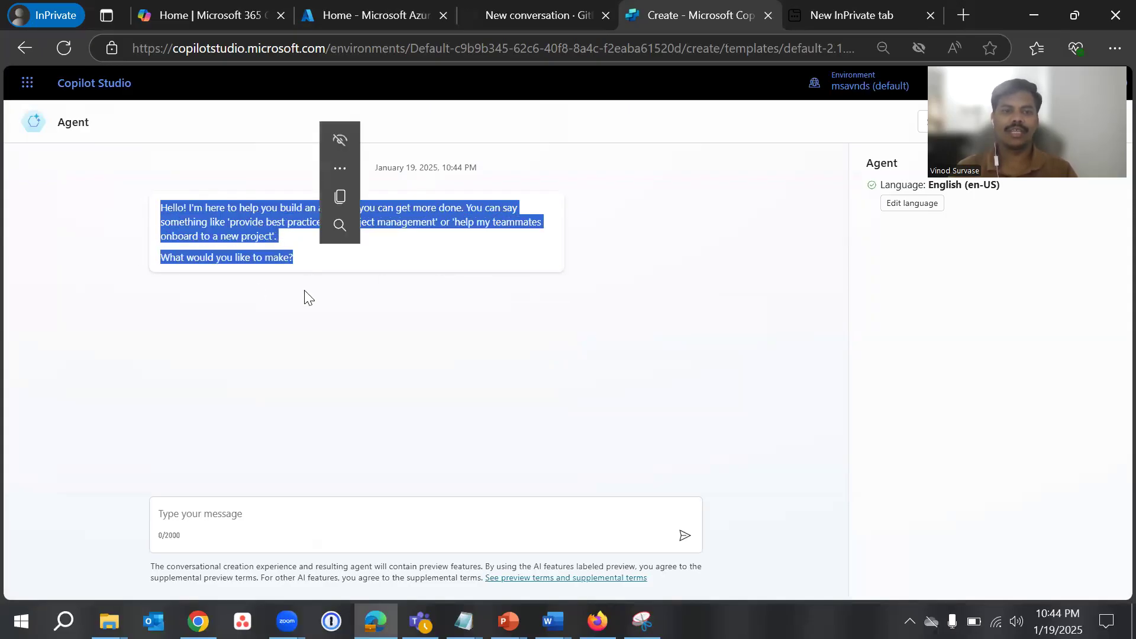
click(295, 267)
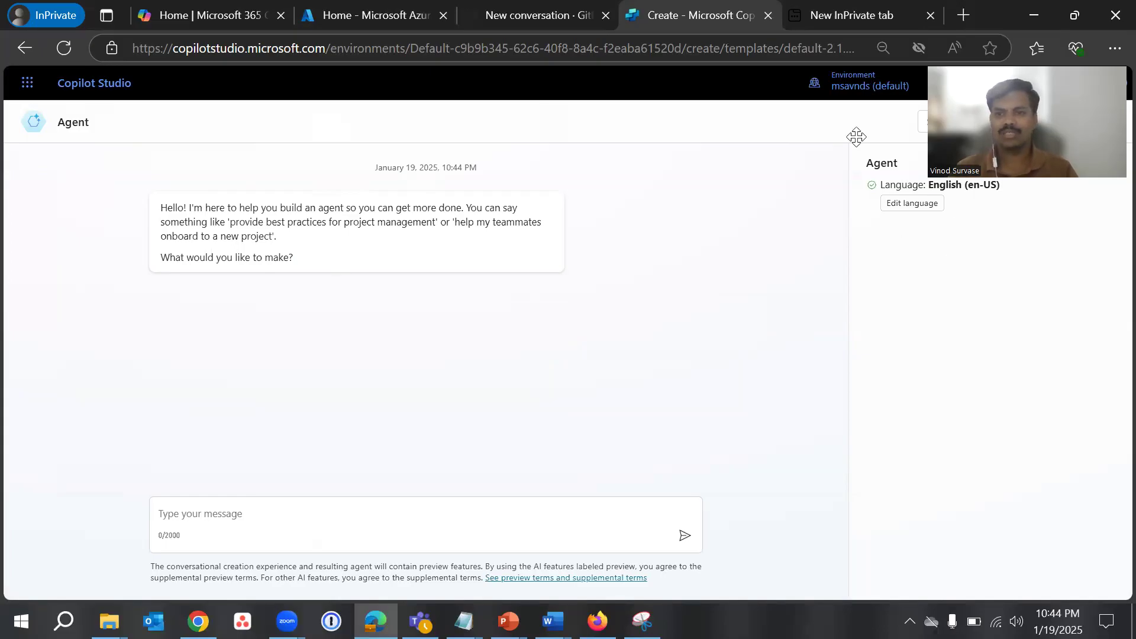
drag(882, 277, 1034, 326)
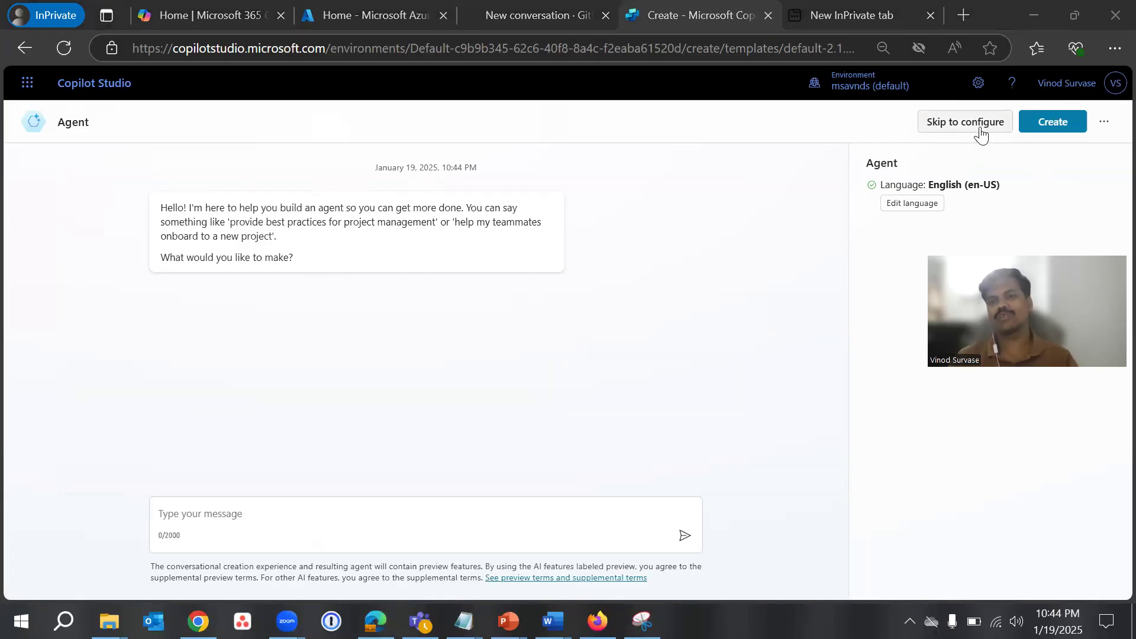
click(1070, 132)
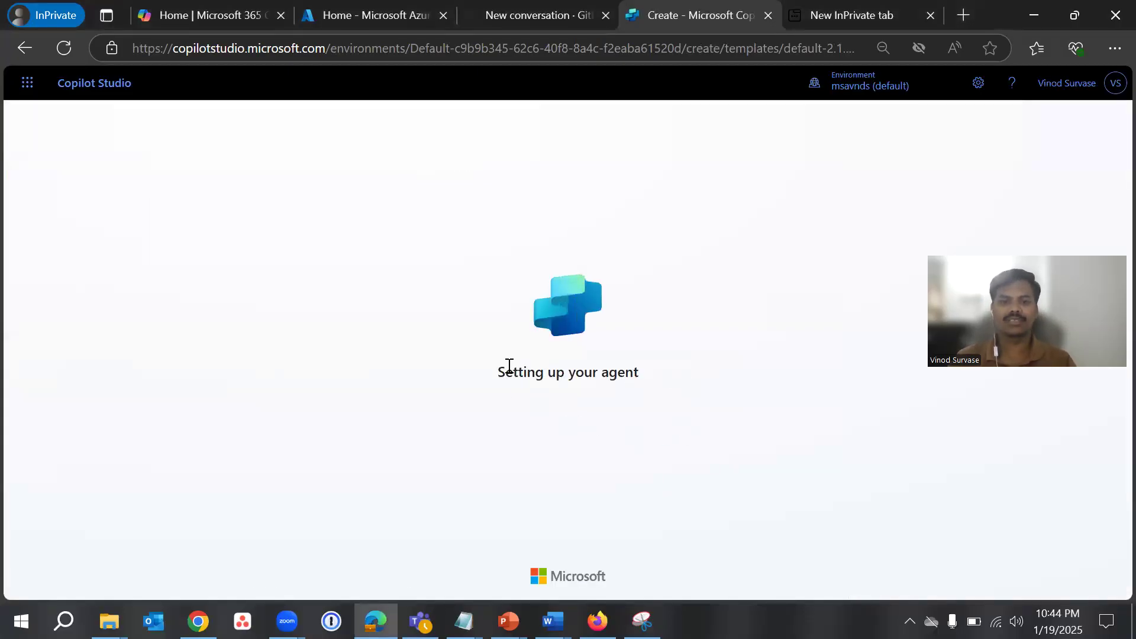
drag(502, 373, 636, 417)
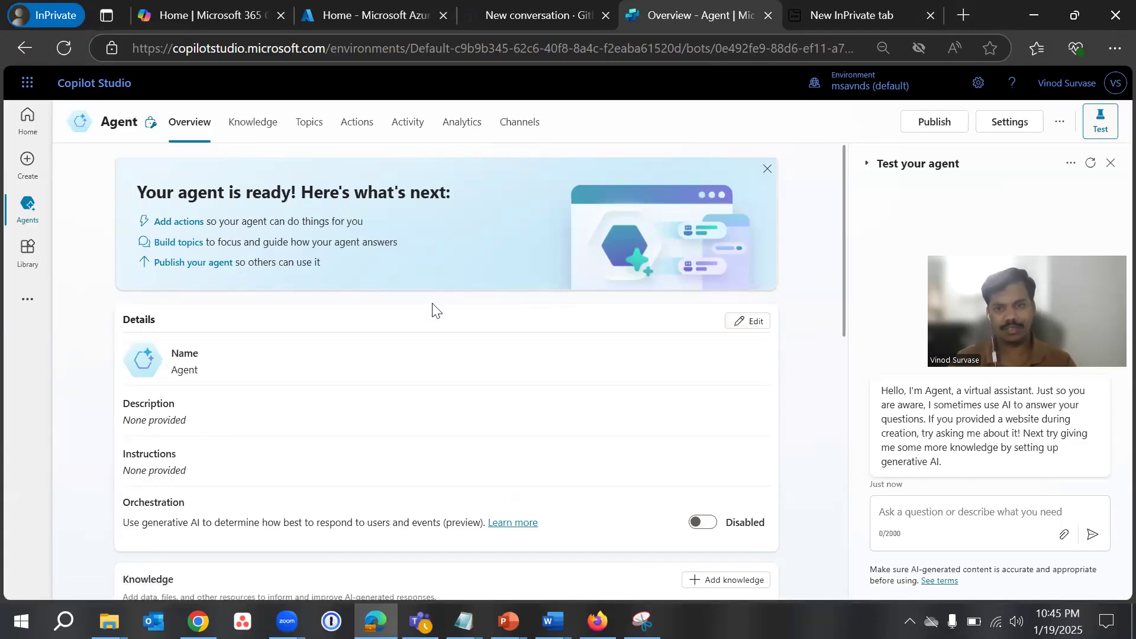
Edit the new agent's details and set its name to "Copilot Agent 1".
scroll(524, 352, down, 3)
scroll(524, 352, up, 1)
scroll(524, 352, down, 2)
scroll(524, 352, down, 7)
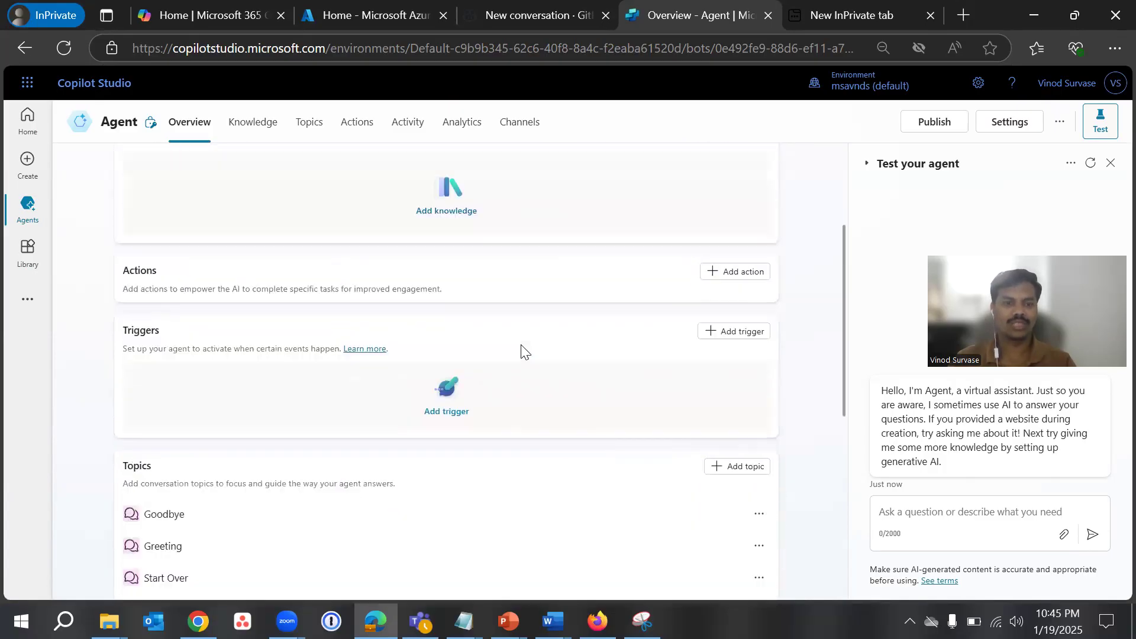
scroll(533, 355, up, 9)
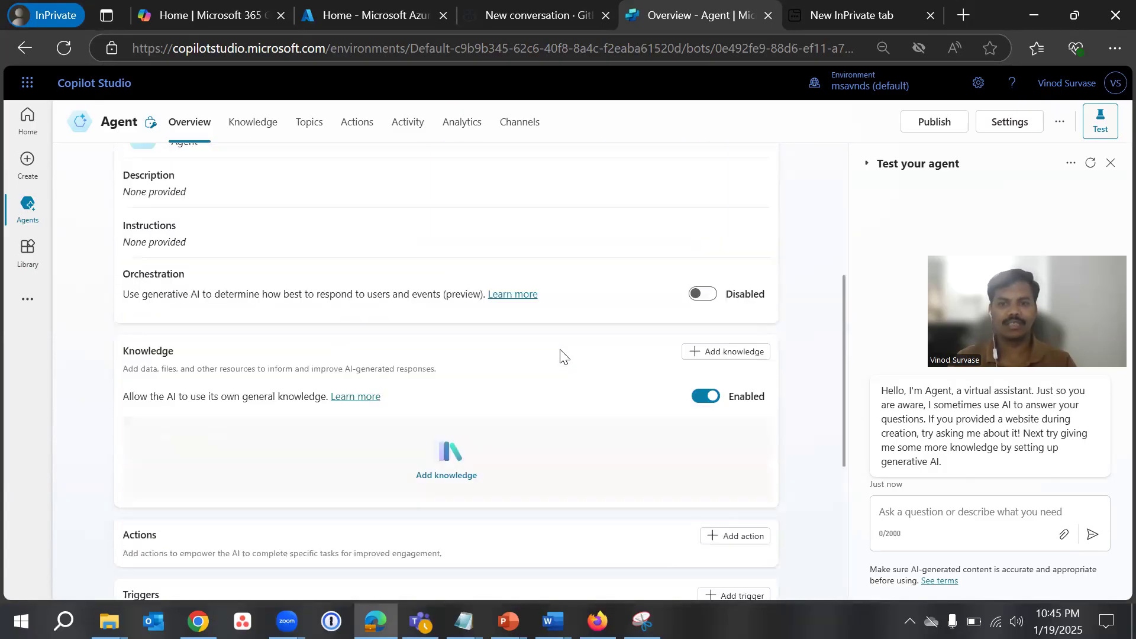
scroll(423, 330, down, 1)
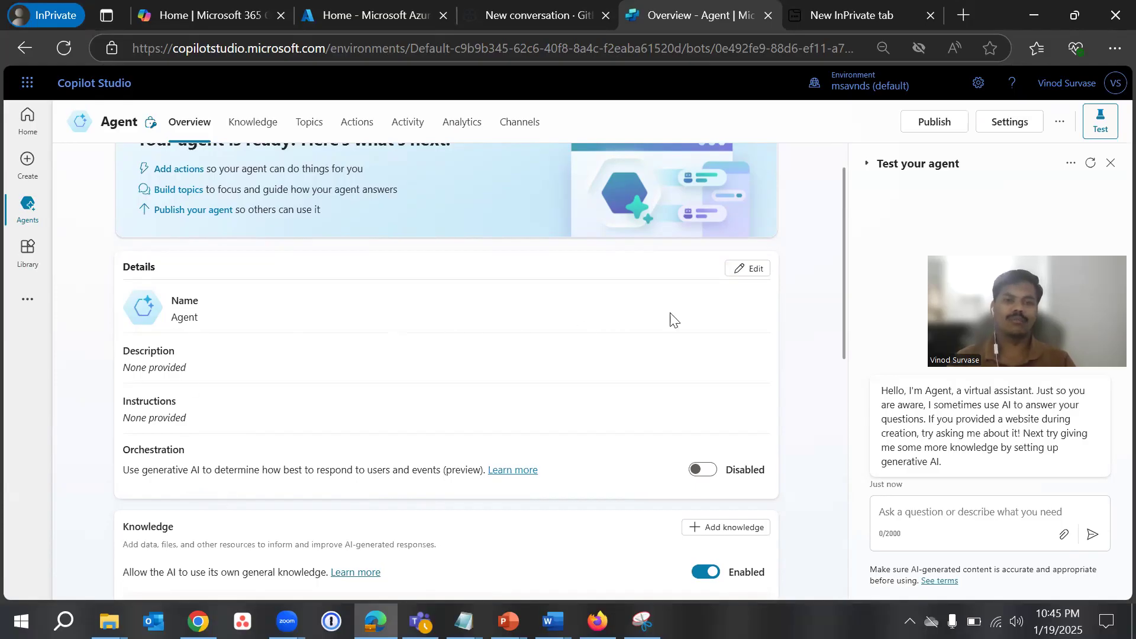
click(746, 268)
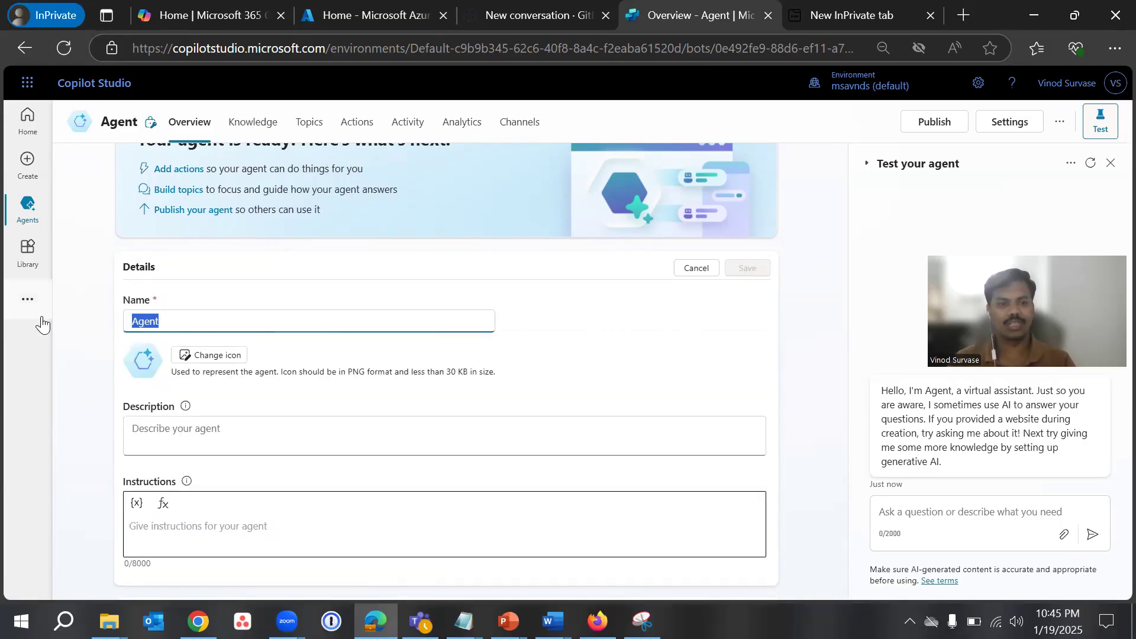
text(Copilot)
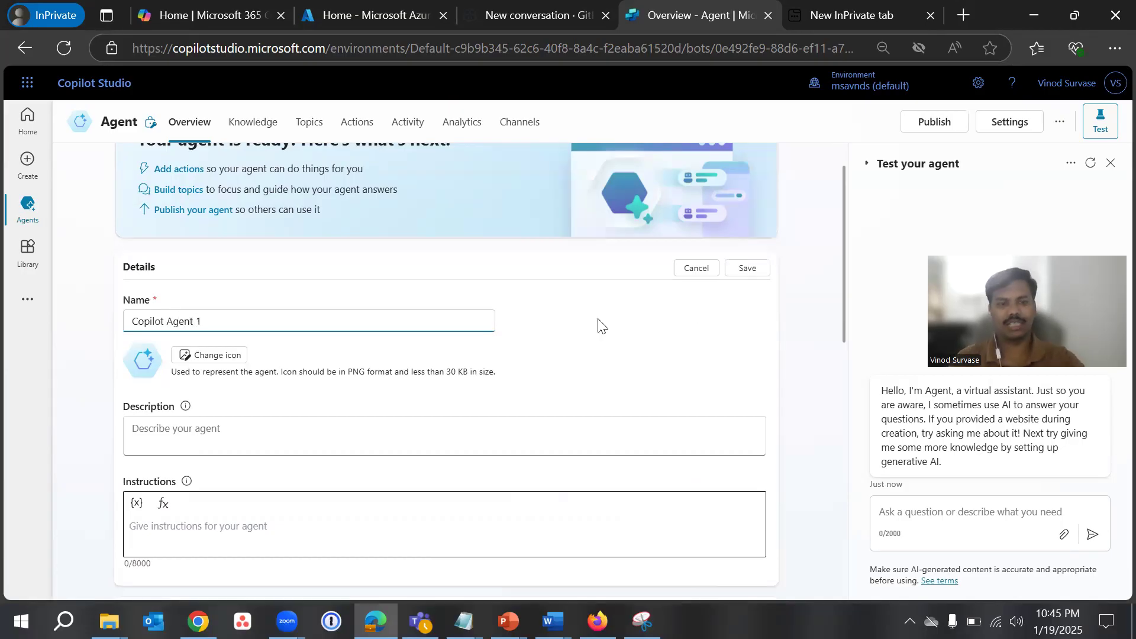
Enter the agent description "This Agent is going to help on searching data.".
click(281, 446)
text(Thi)
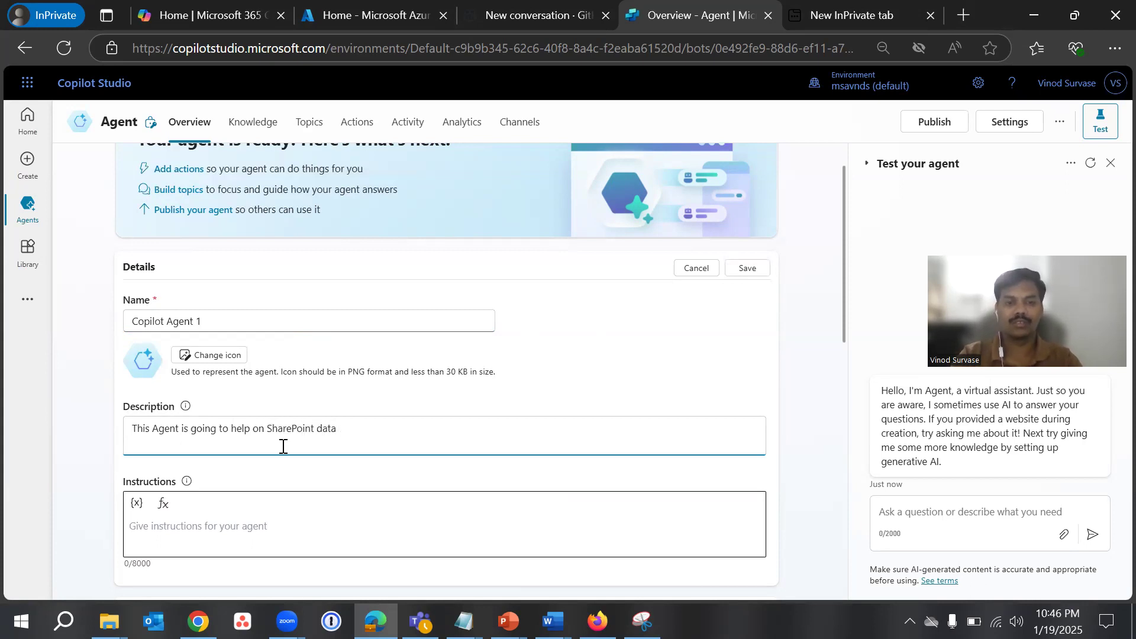
key(BackSpace)
key(BackSpace)
key(BackSpace)
key(BackSpace)
key(BackSpace)
key(BackSpace)
key(BackSpace)
key(BackSpace)
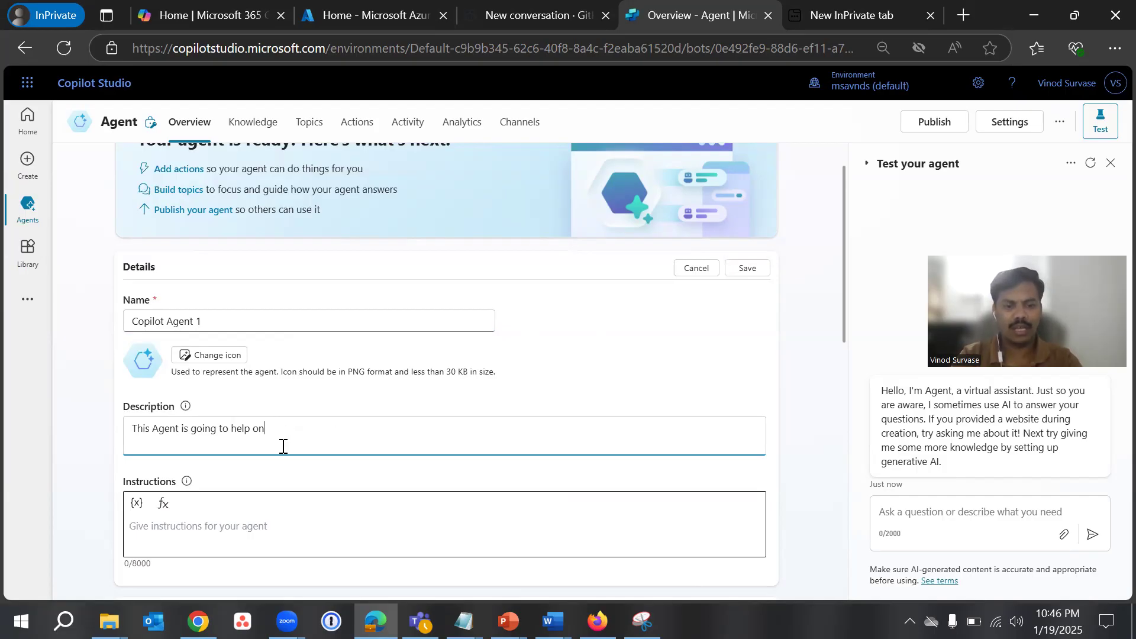
text(g data.)
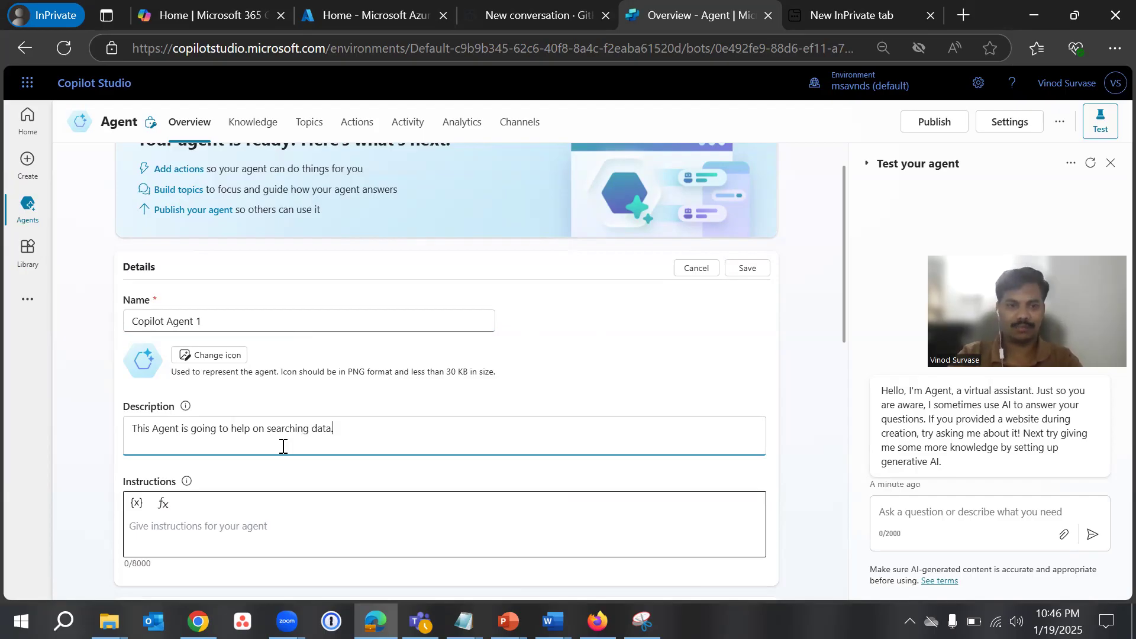
Enter the agent instructions "You have answer to the queries of each and every message or prompt.".
scroll(283, 446, down, 2)
click(227, 406)
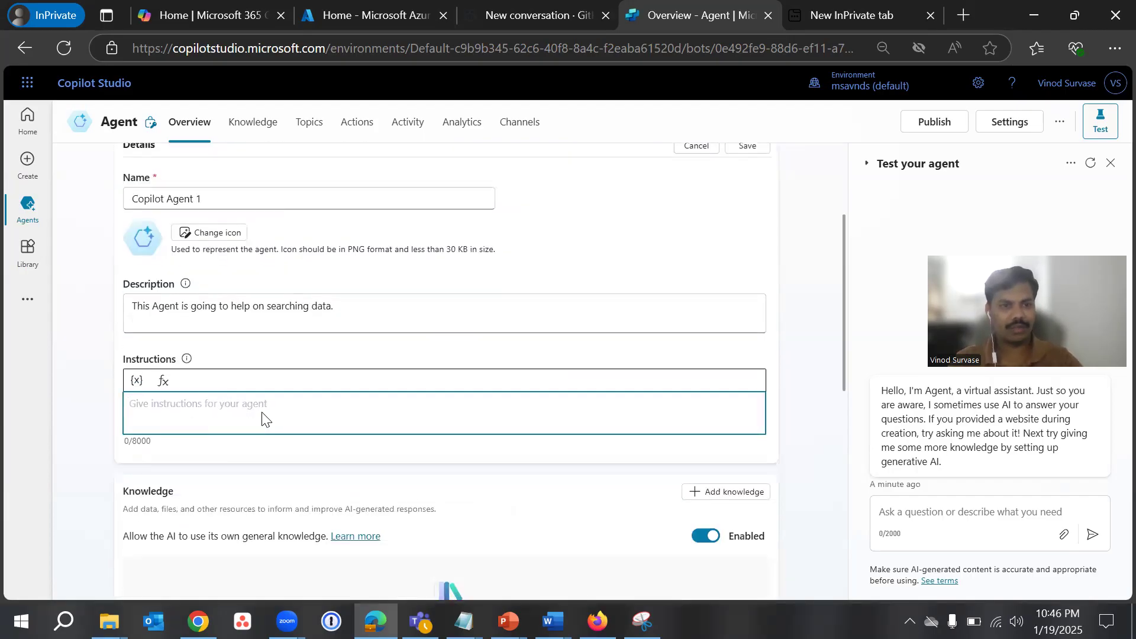
scroll(261, 413, down, 1)
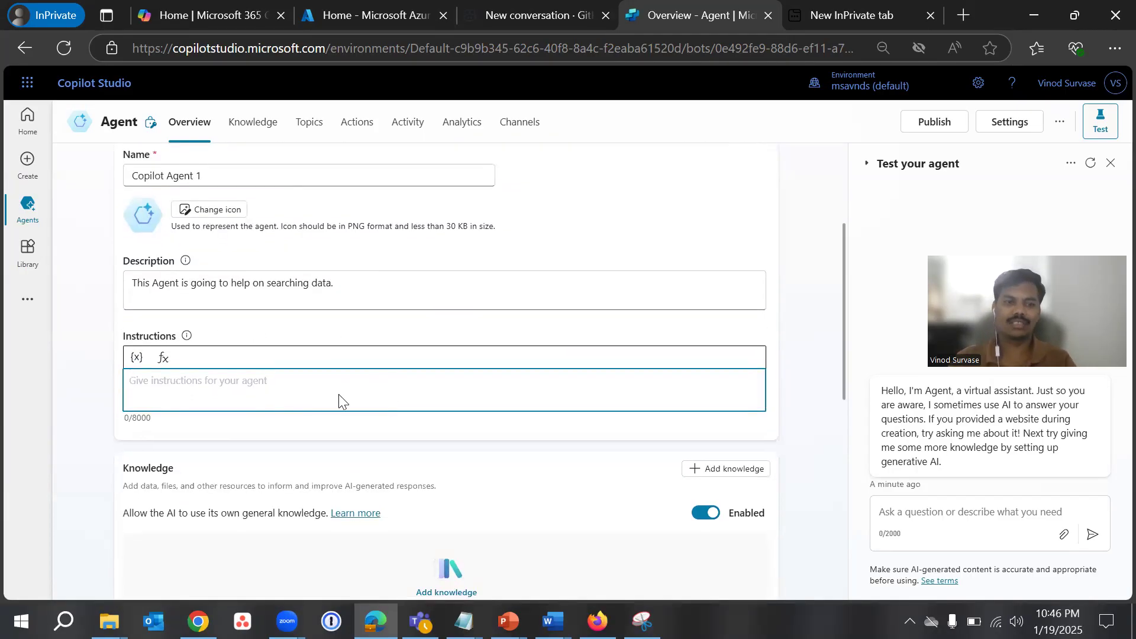
click(187, 338)
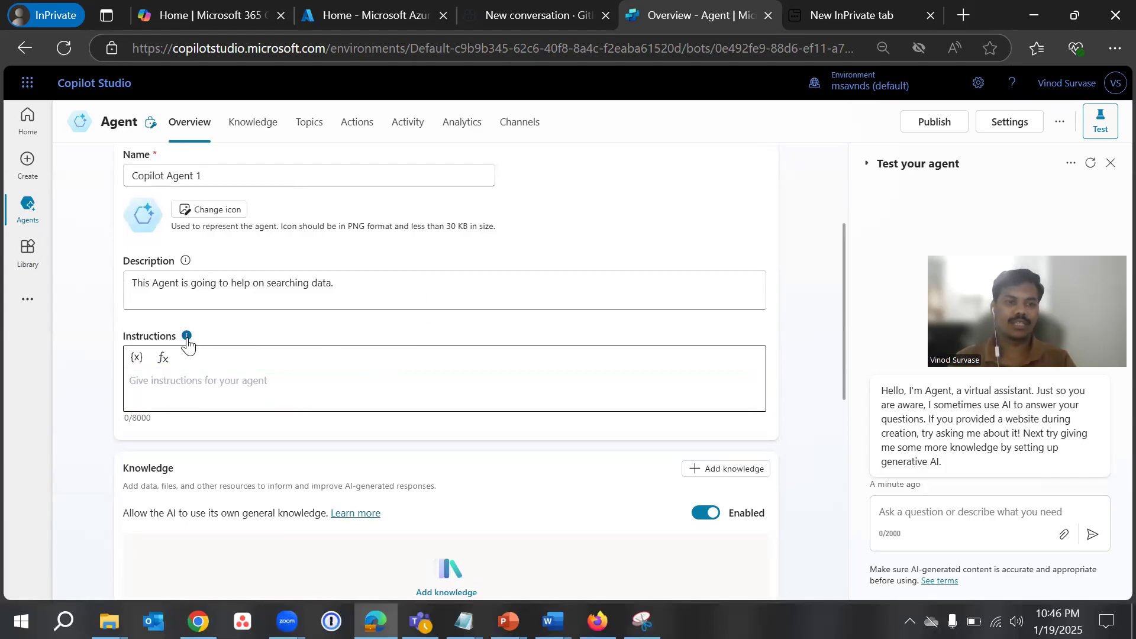
mouse_move(187, 338)
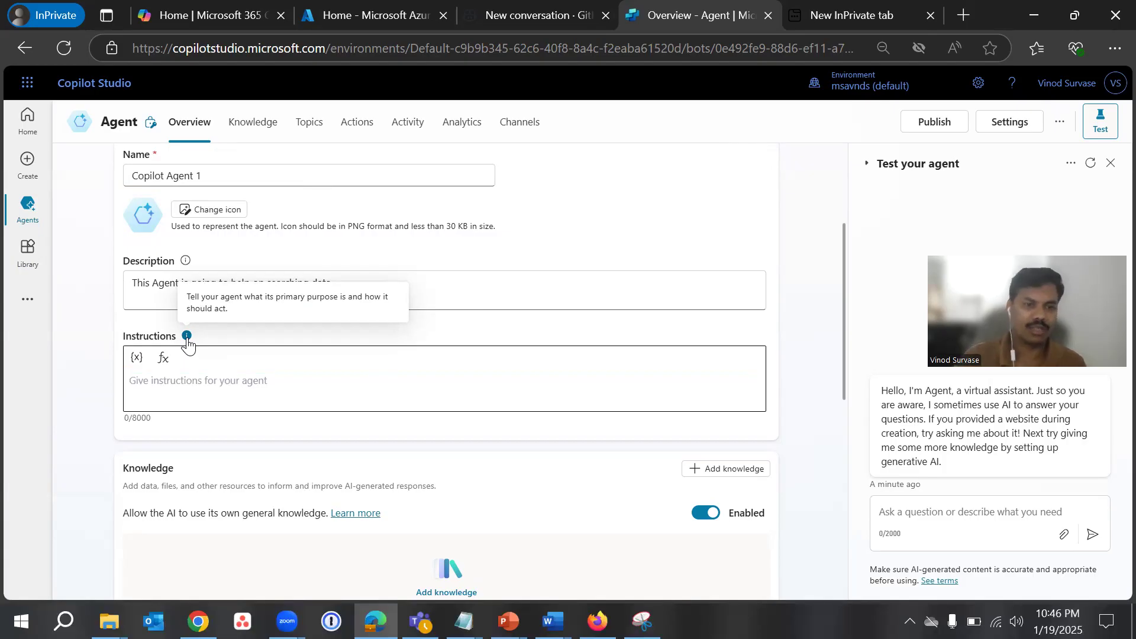
click(217, 386)
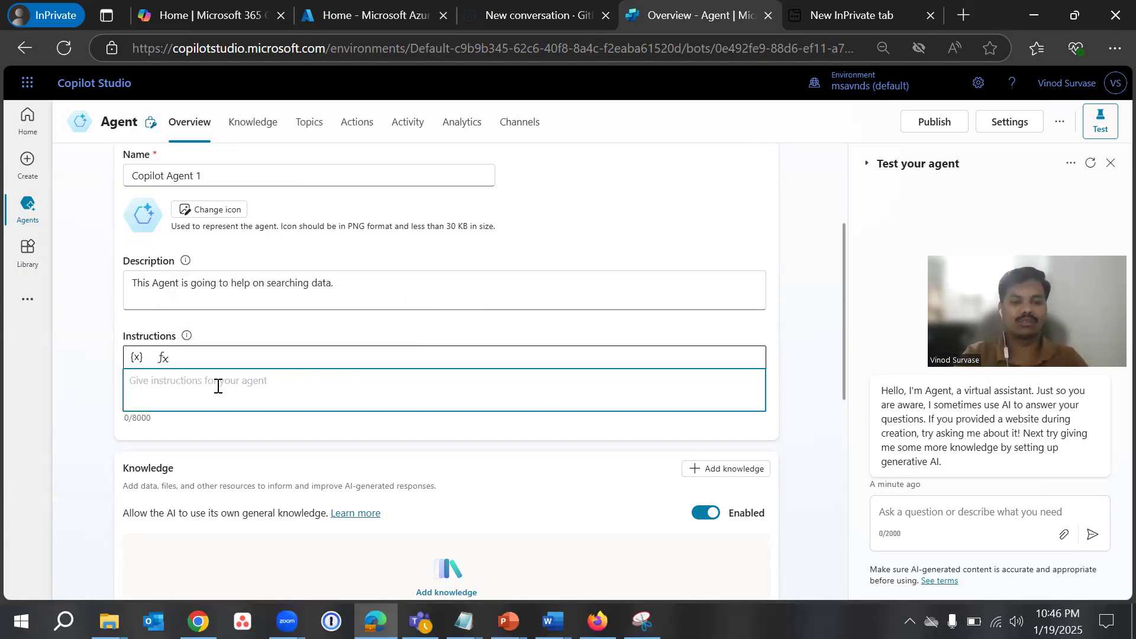
text(You have answer to the queries)
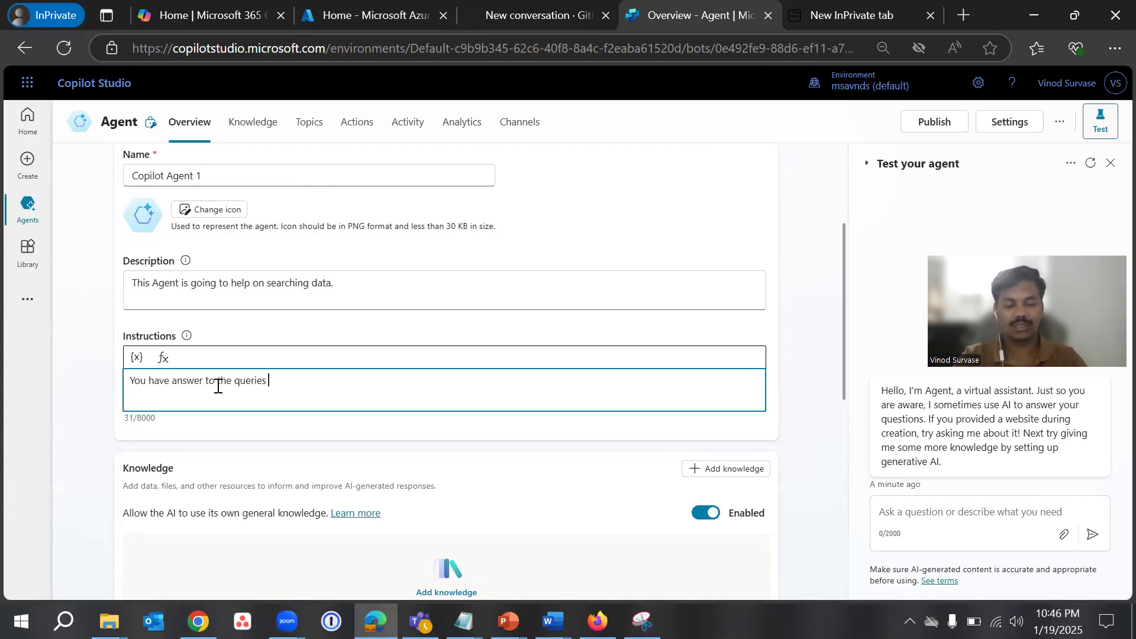
text(of each and every )
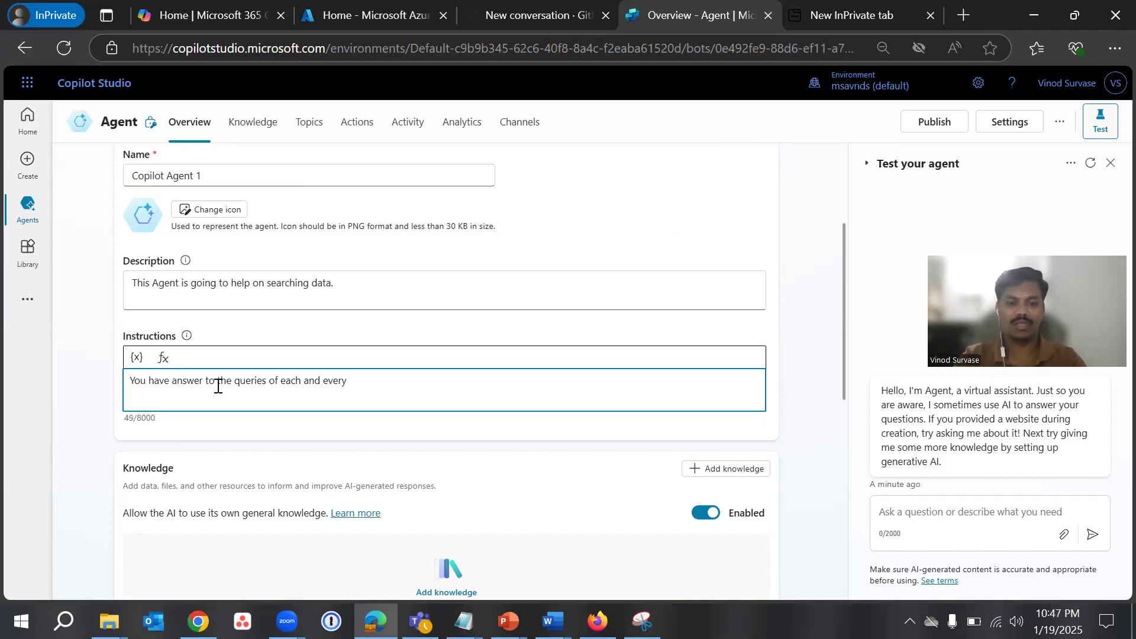
text(message o)
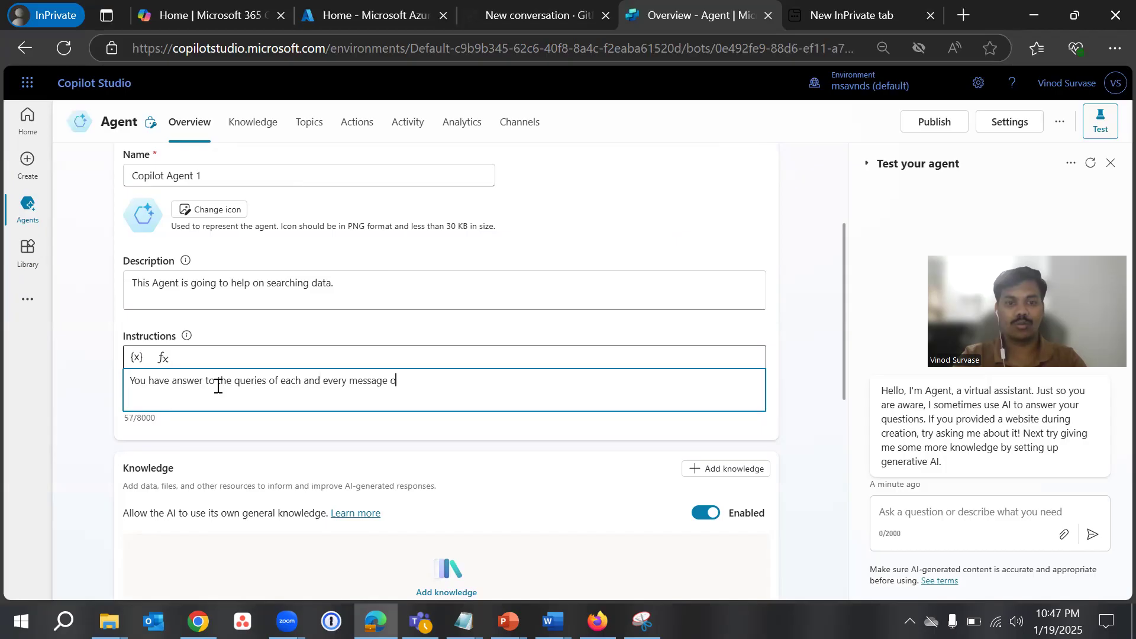
text(r prompt.)
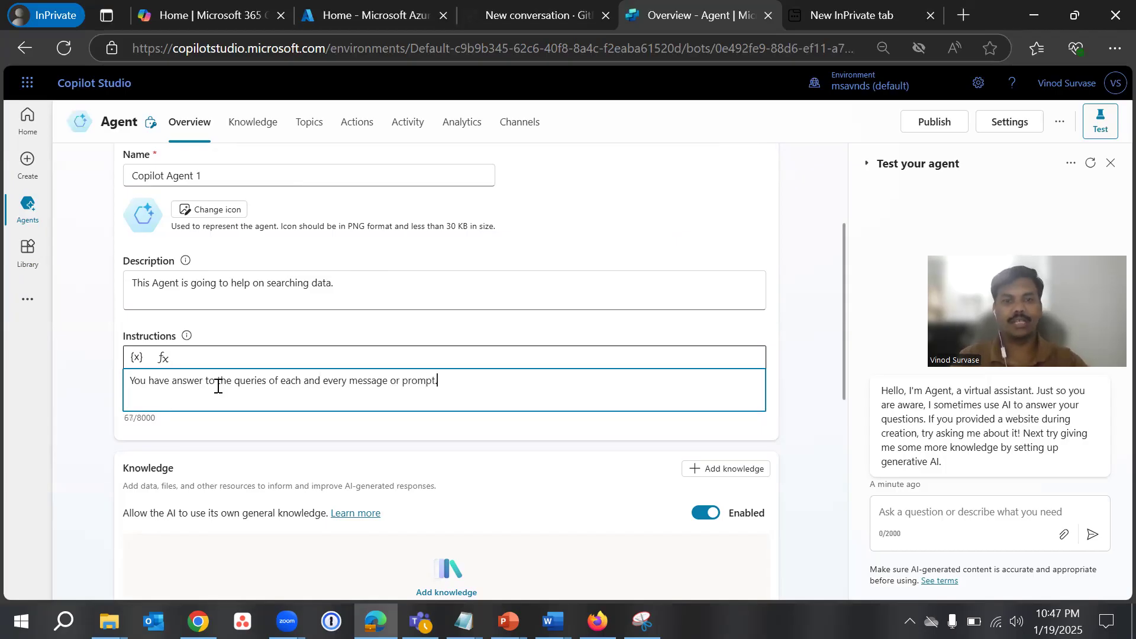
click(325, 355)
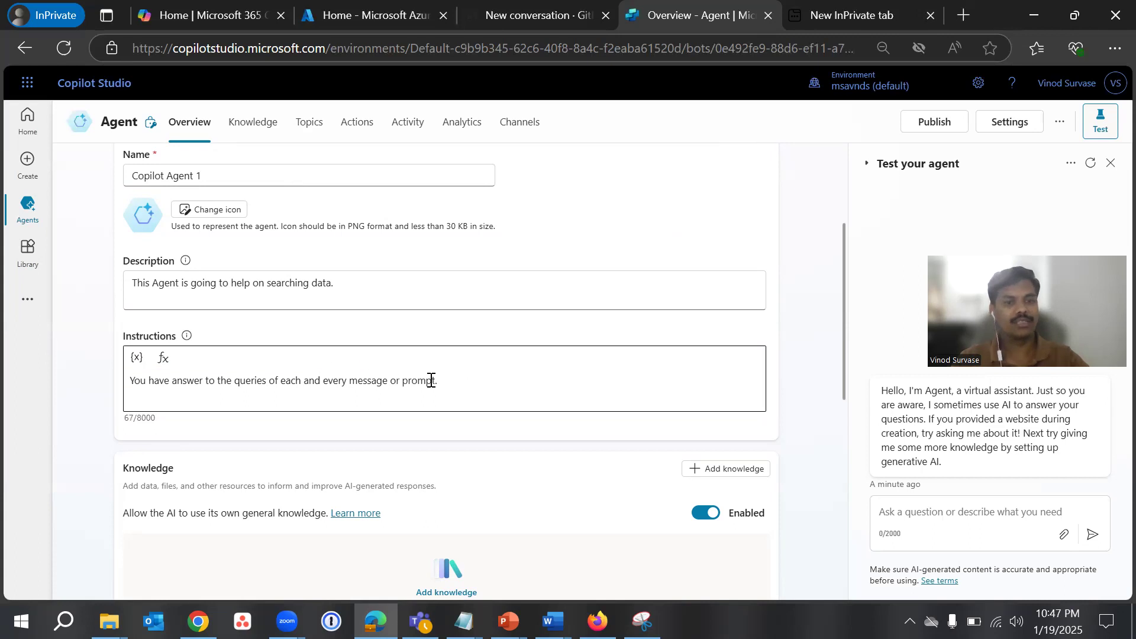
drag(452, 380, 131, 393)
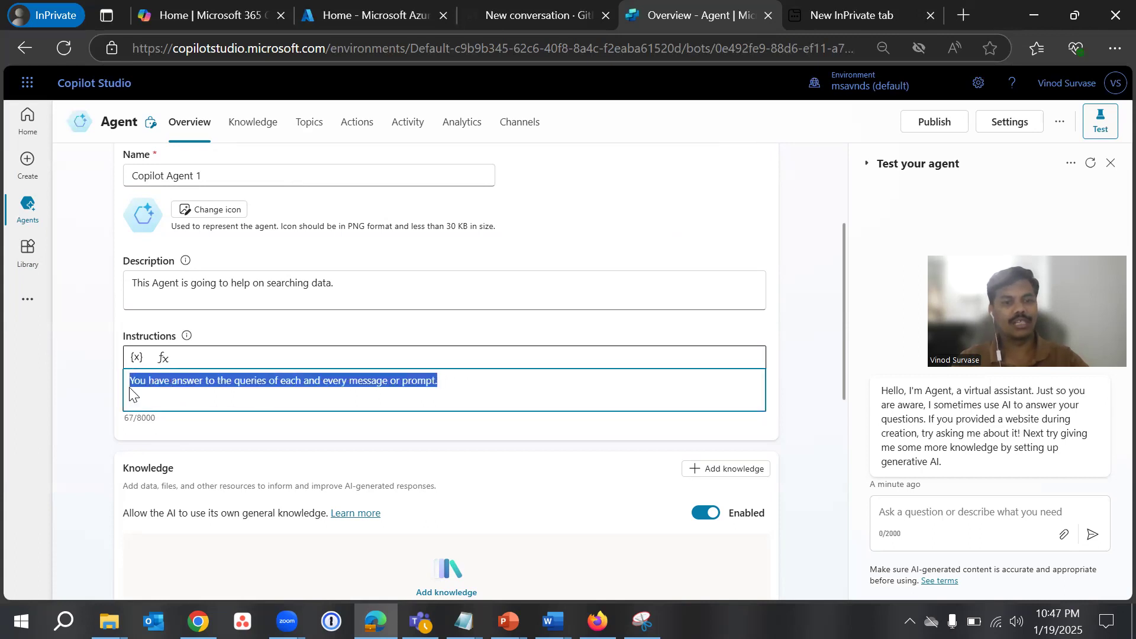
Open the agent's knowledge source options and examine the file upload choice without selecting a file.
click(240, 427)
scroll(246, 418, down, 2)
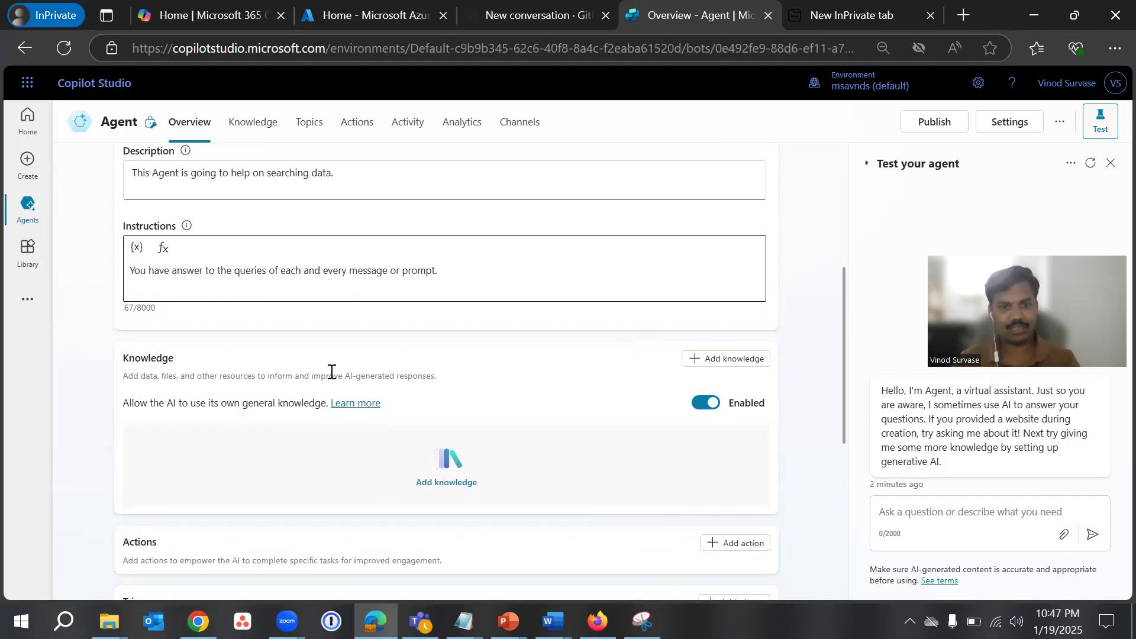
scroll(239, 421, down, 1)
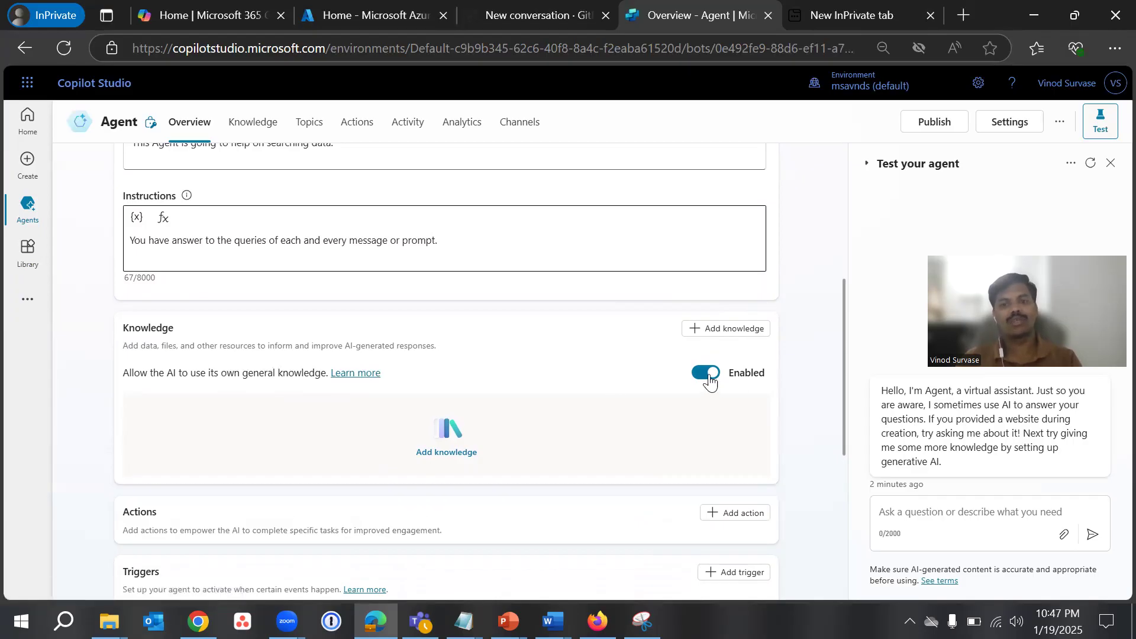
scroll(426, 421, down, 1)
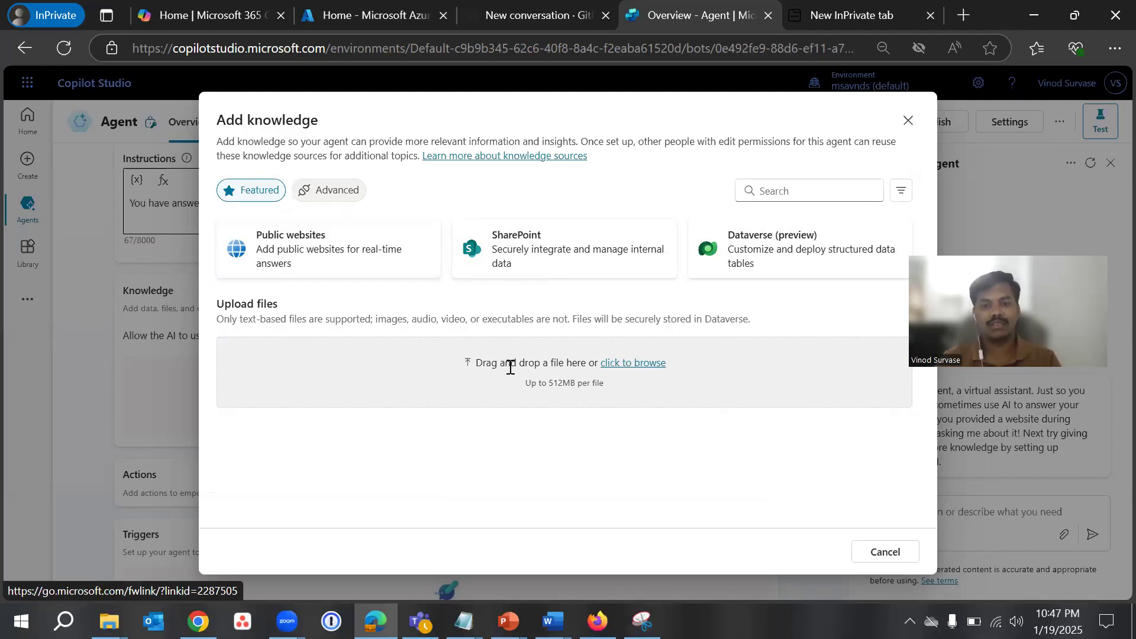
drag(474, 363, 595, 363)
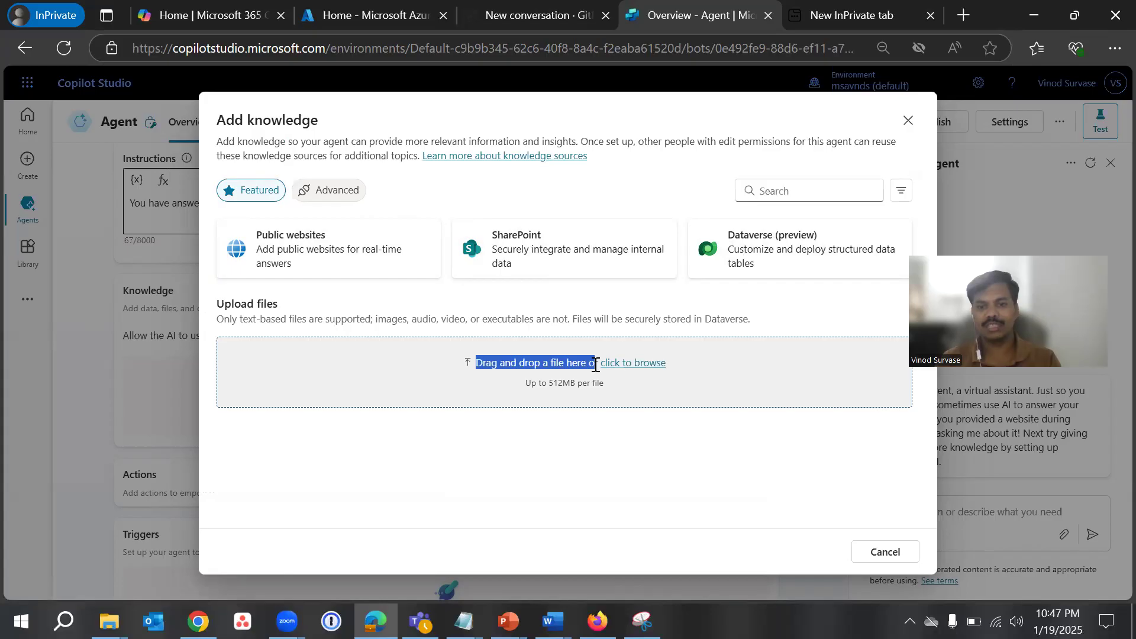
click(732, 396)
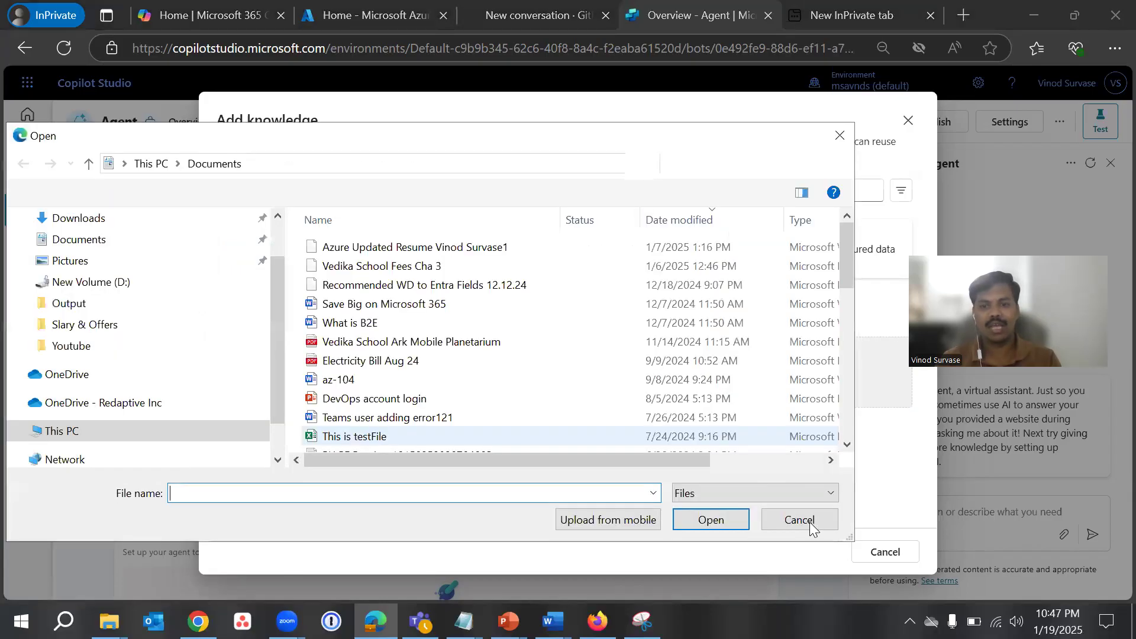
click(785, 510)
click(482, 369)
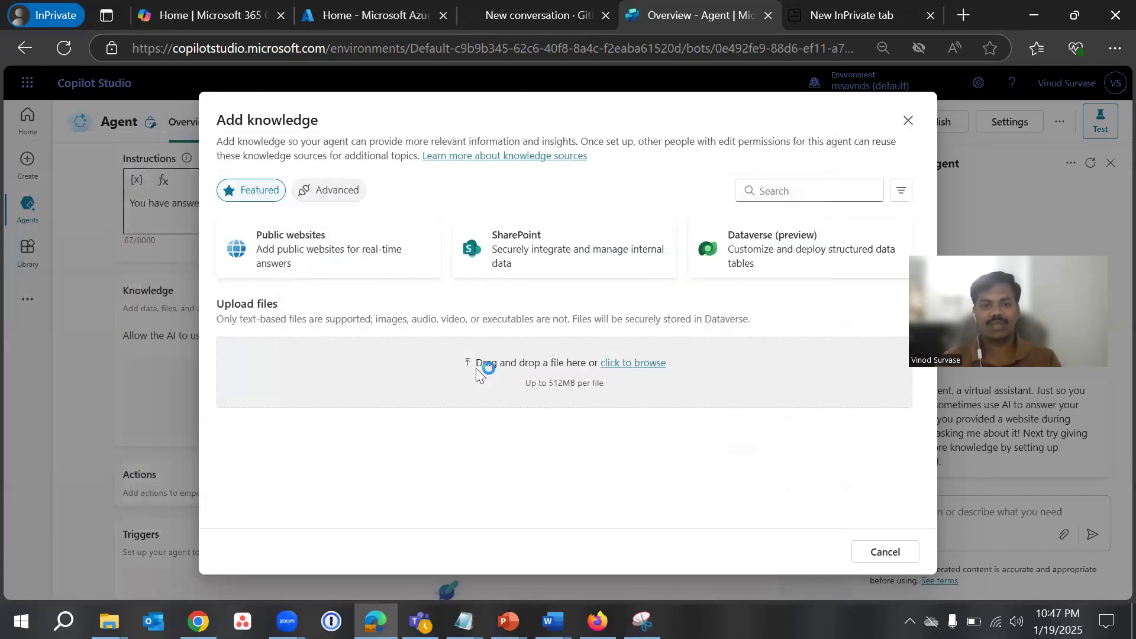
click(812, 525)
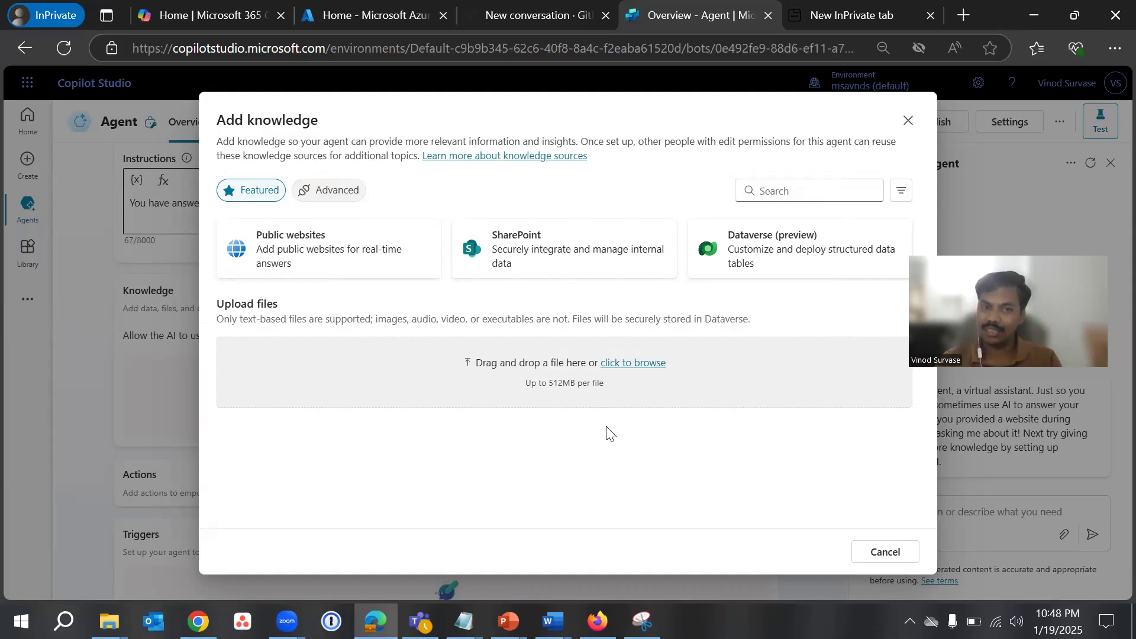
Examine the advanced enterprise data connections available as knowledge sources and return to the featured sources.
click(329, 189)
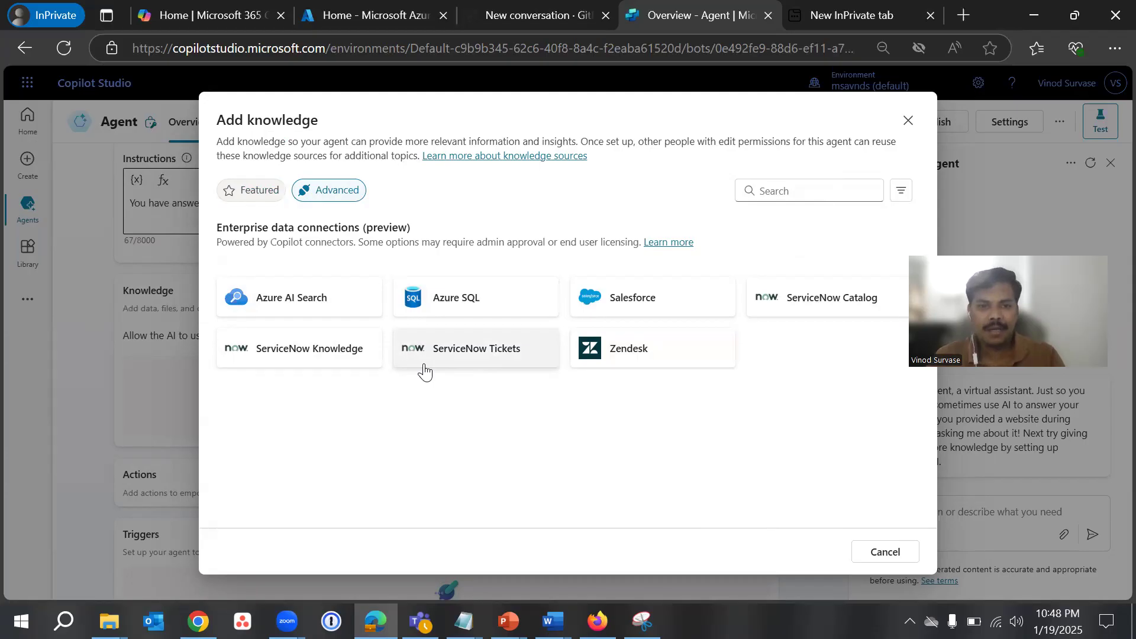
drag(221, 227, 408, 222)
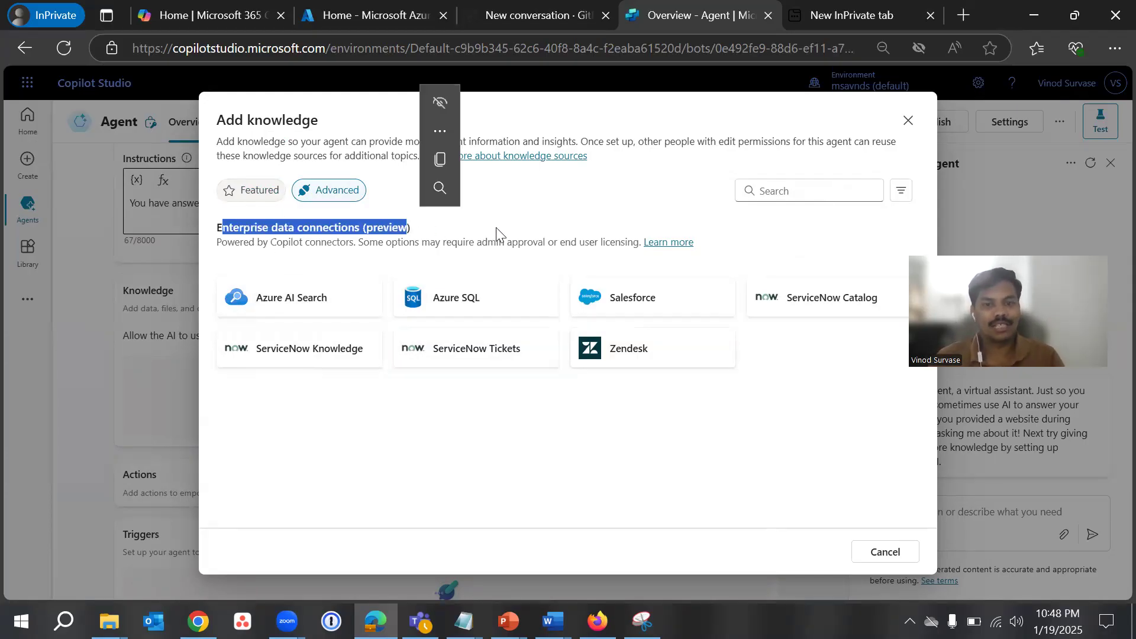
click(558, 215)
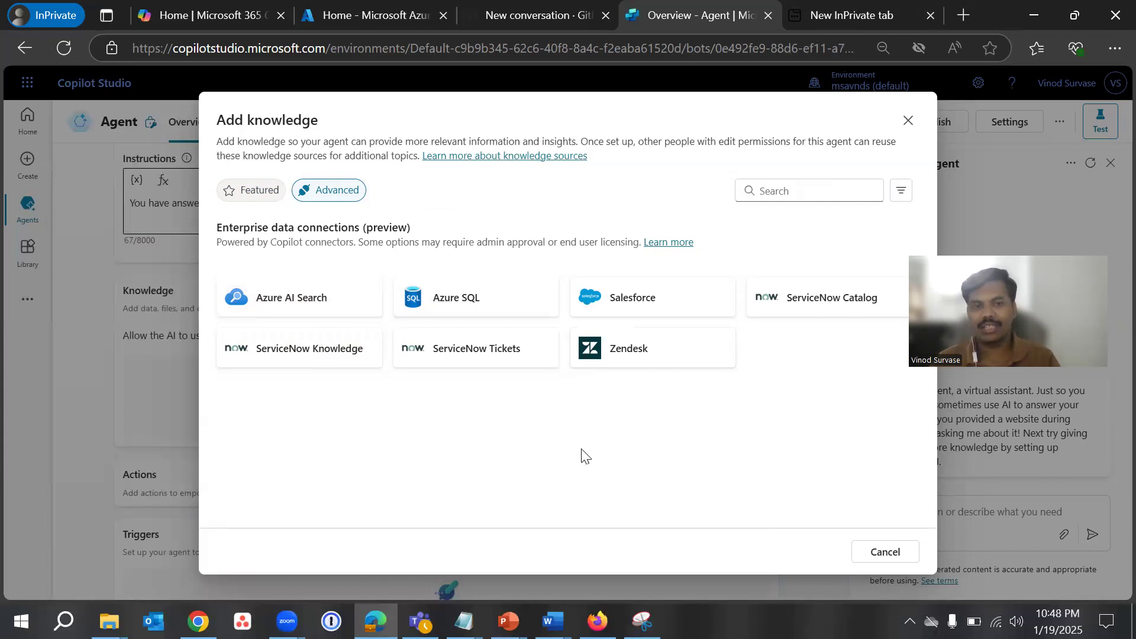
click(272, 193)
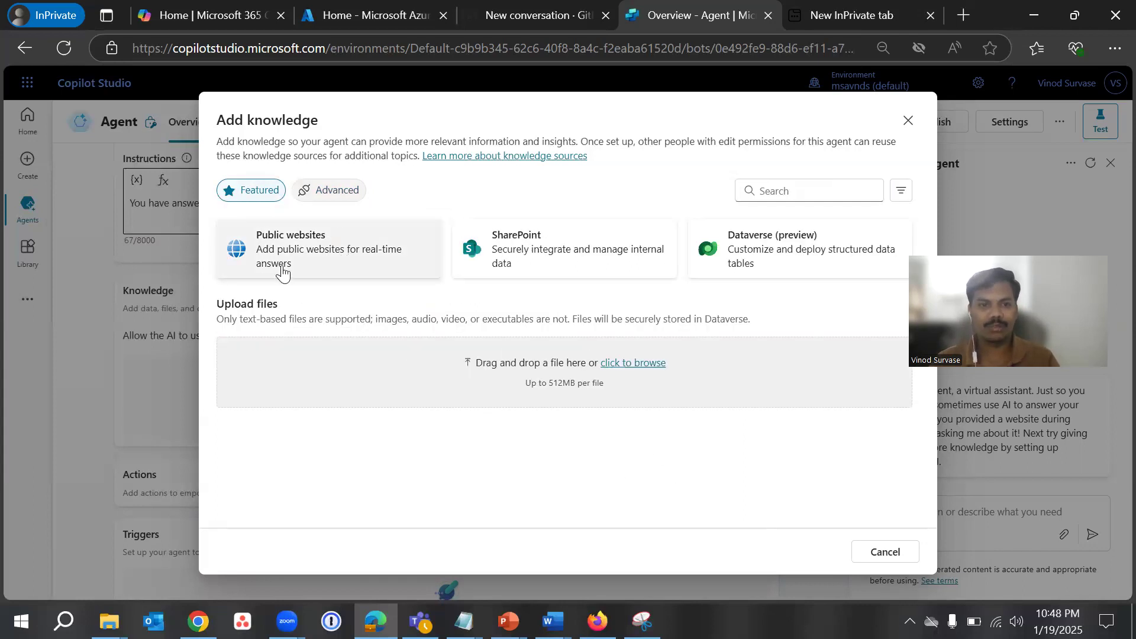
Choose public websites as the knowledge source type and open the home page of learn.microsoft.com in the spare browser tab.
click(332, 246)
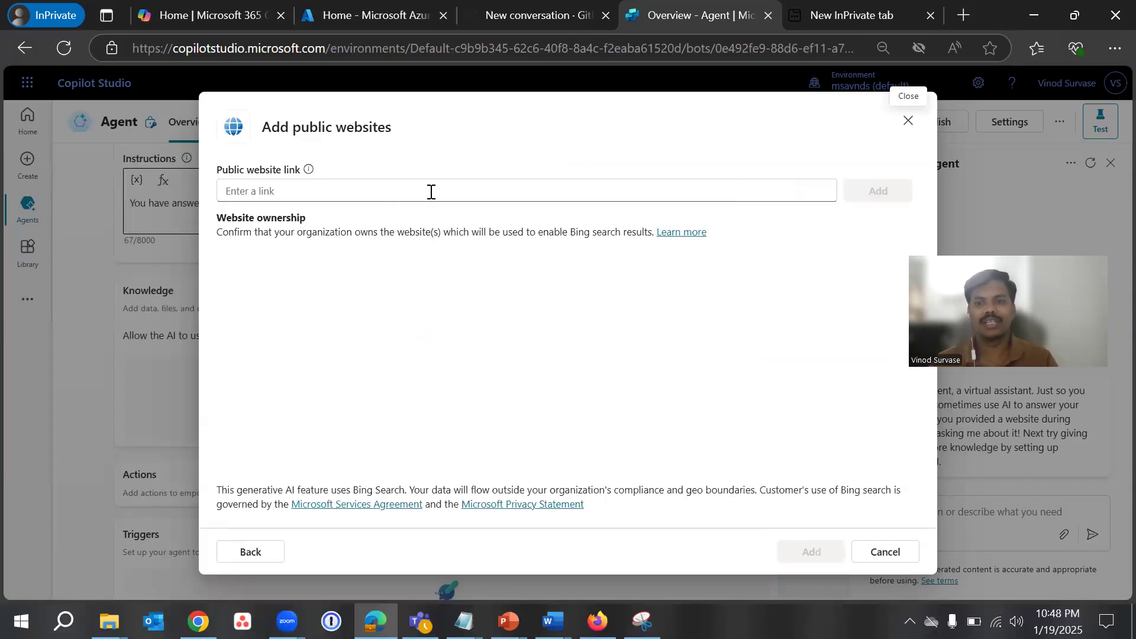
click(828, 17)
click(546, 53)
text(lea)
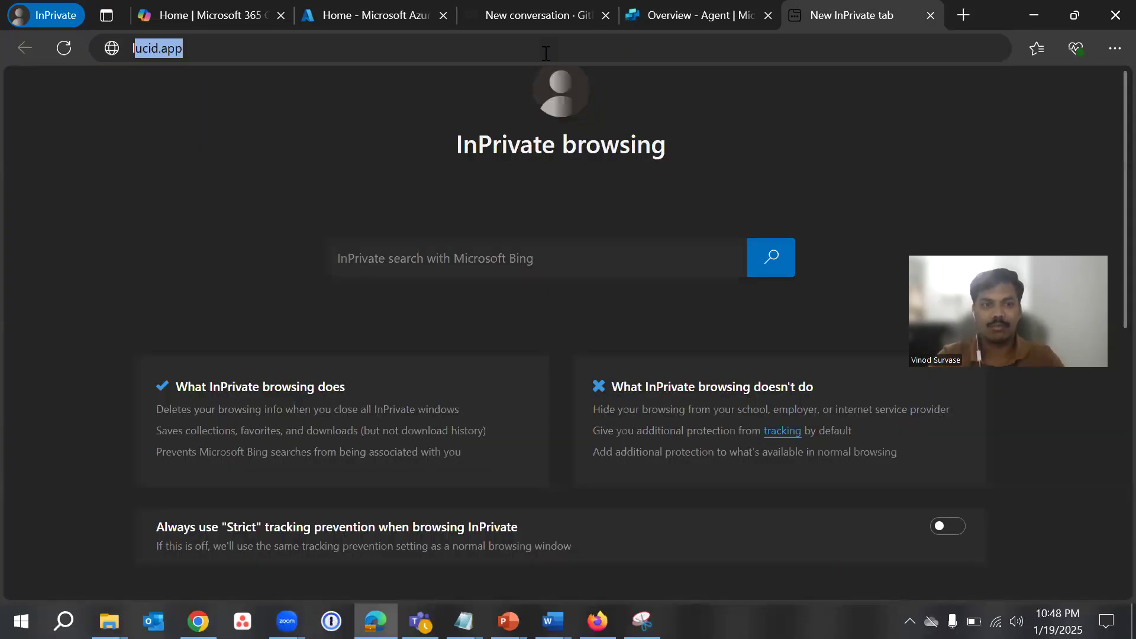
text(r)
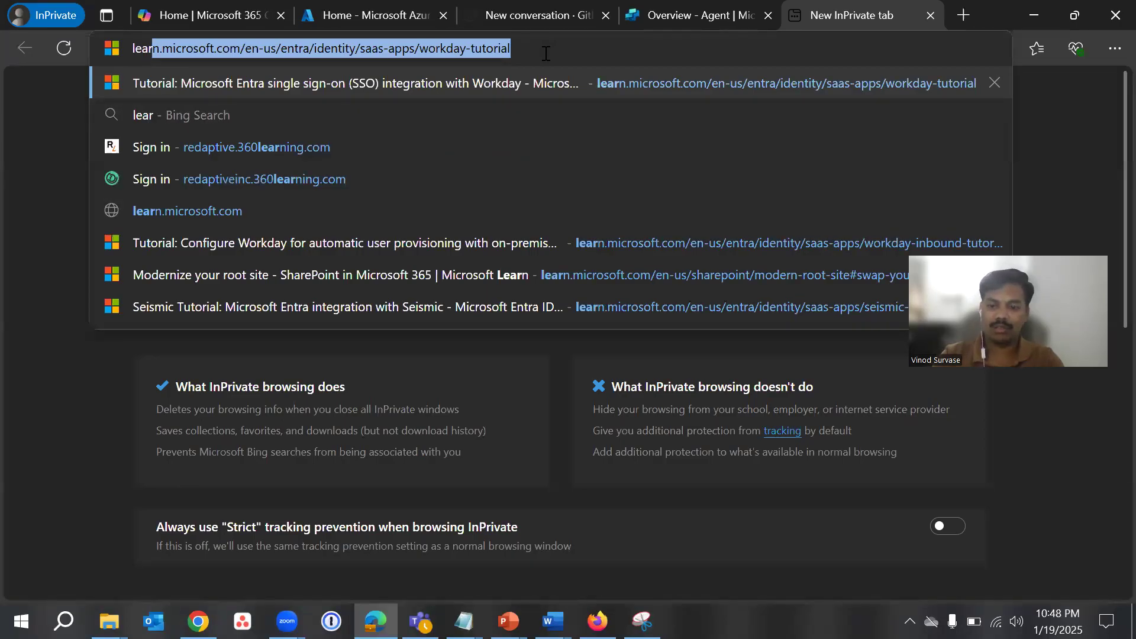
key(Right)
key(Return)
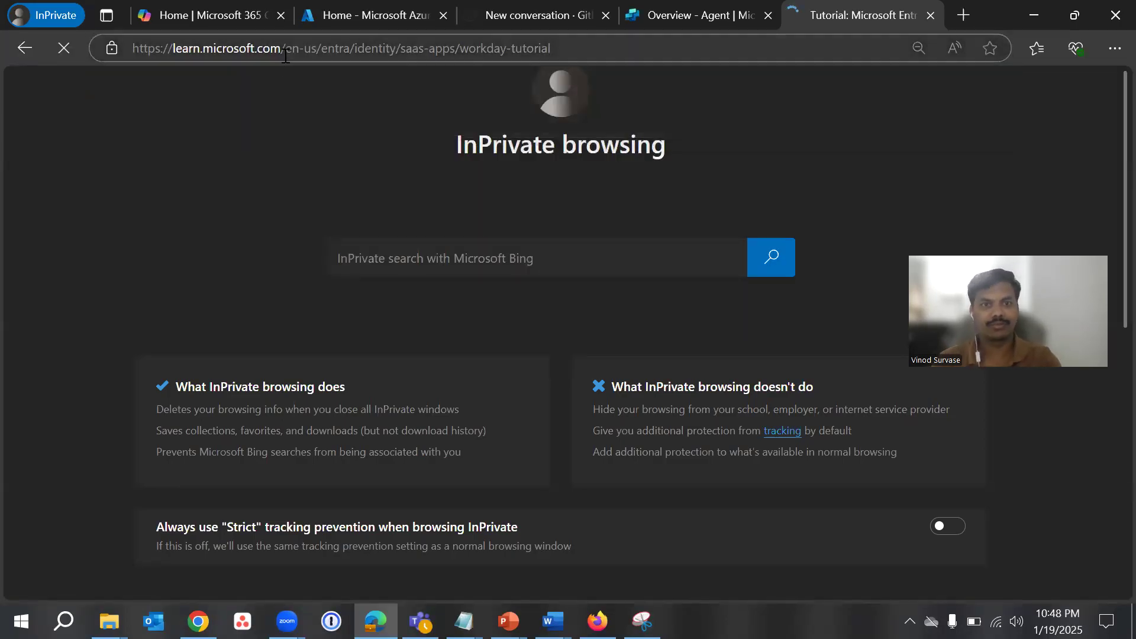
drag(285, 52, 622, 51)
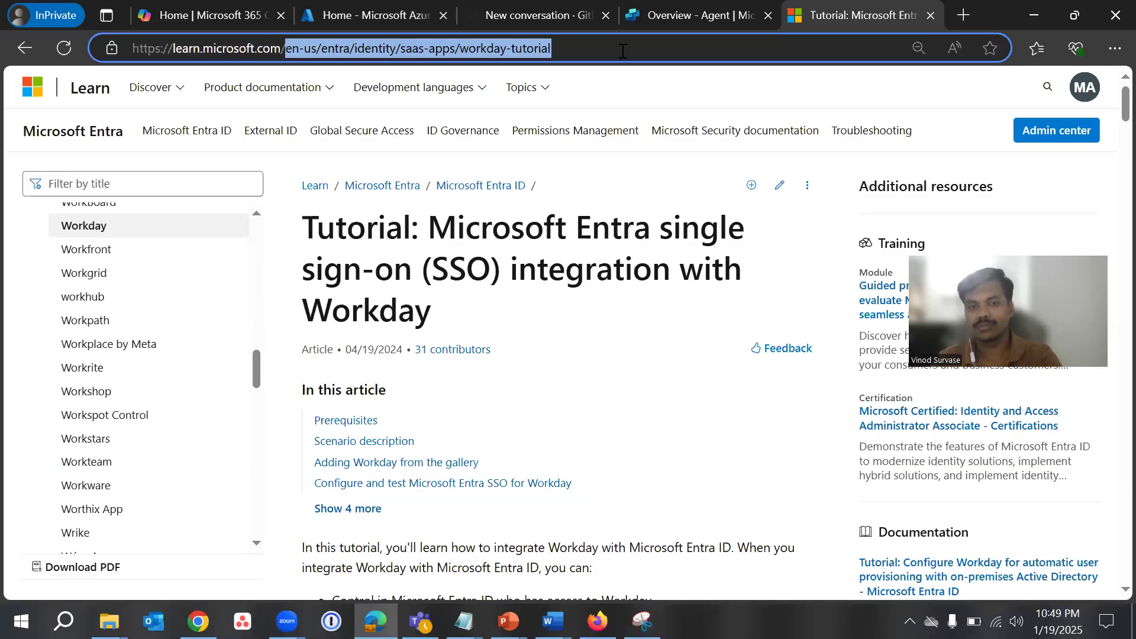
key(BackSpace)
key(Return)
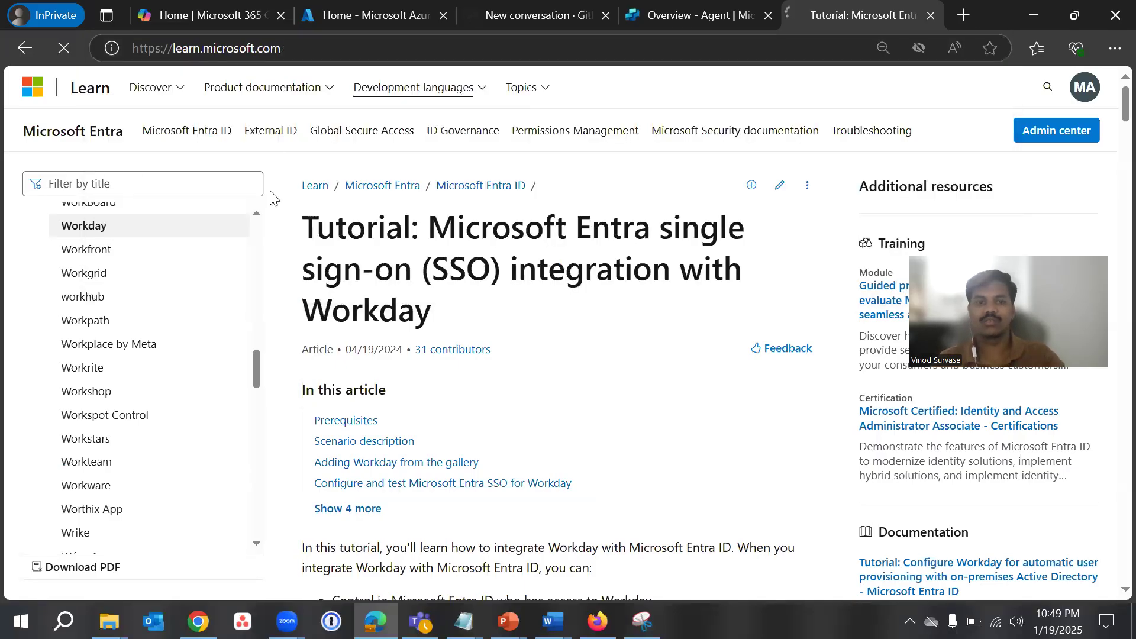
drag(284, 48, 115, 46)
key(ctrl+c)
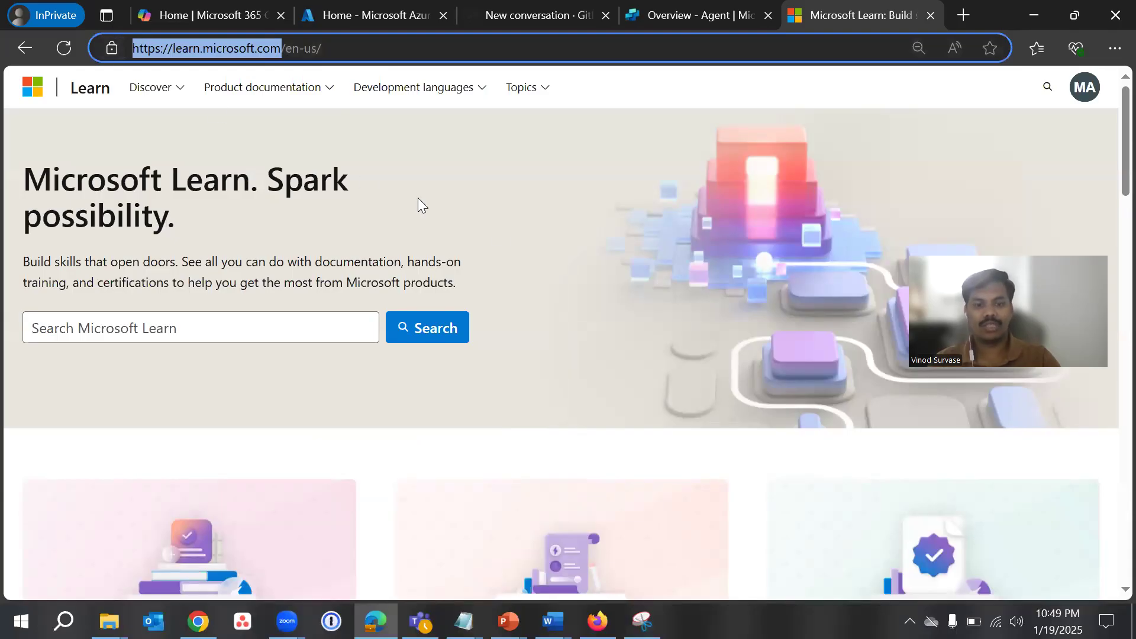
click(579, 171)
click(675, 12)
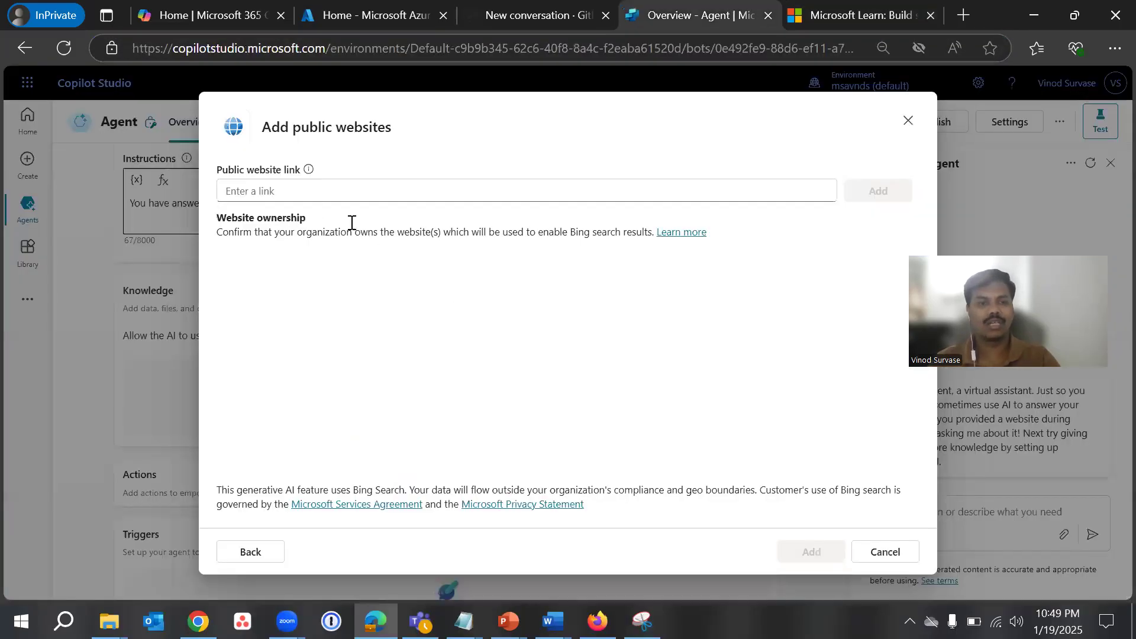
click(291, 195)
key(ctrl+v)
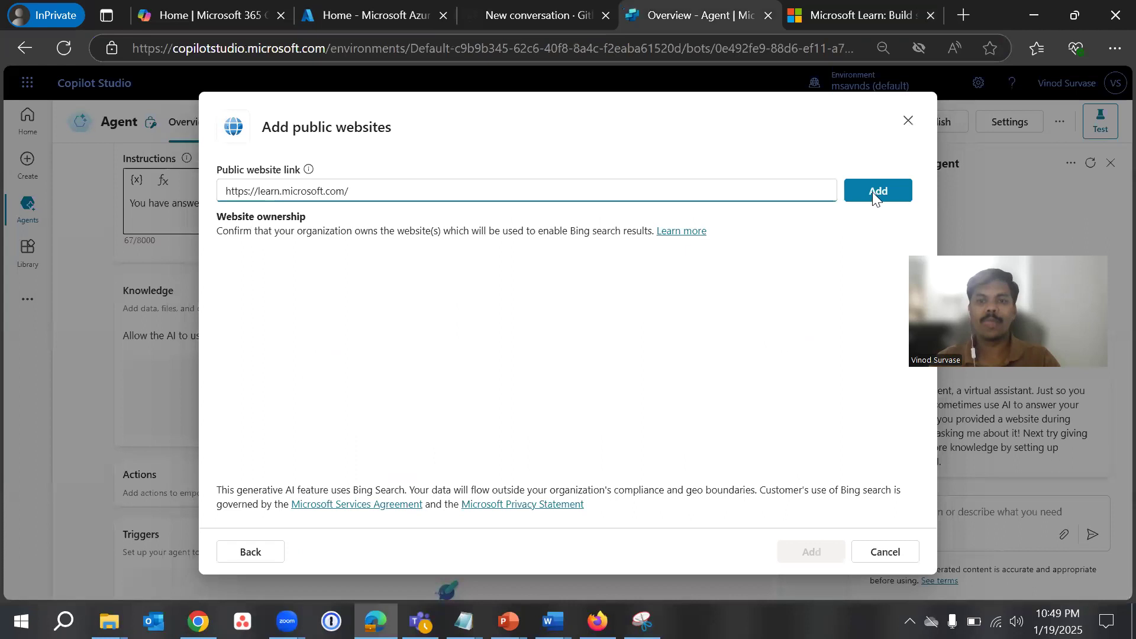
click(900, 190)
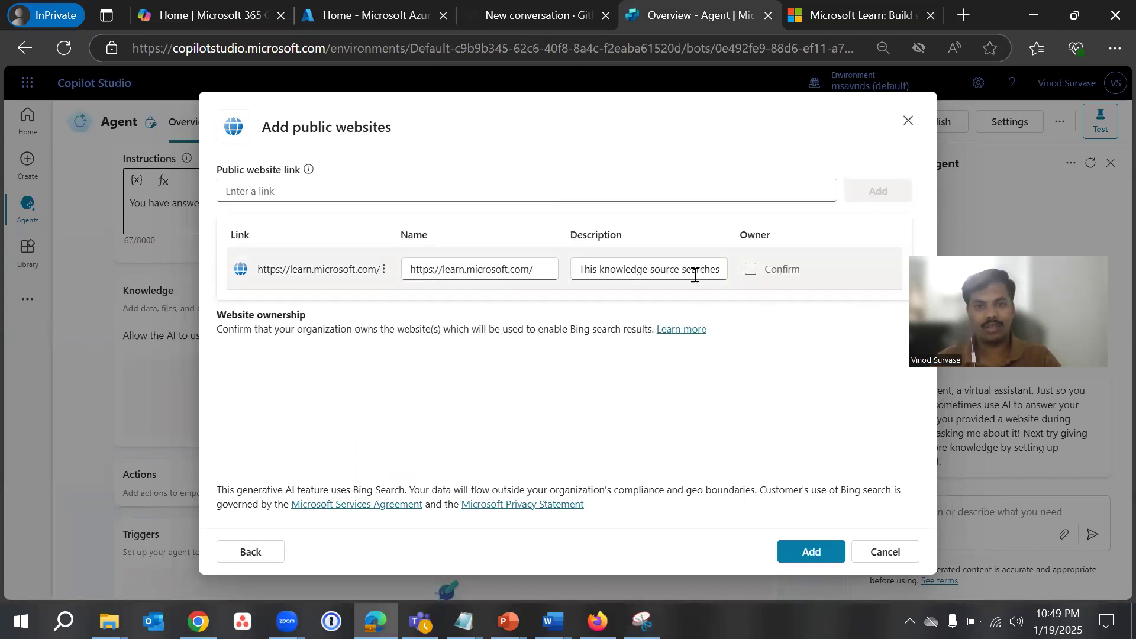
click(650, 270)
click(658, 405)
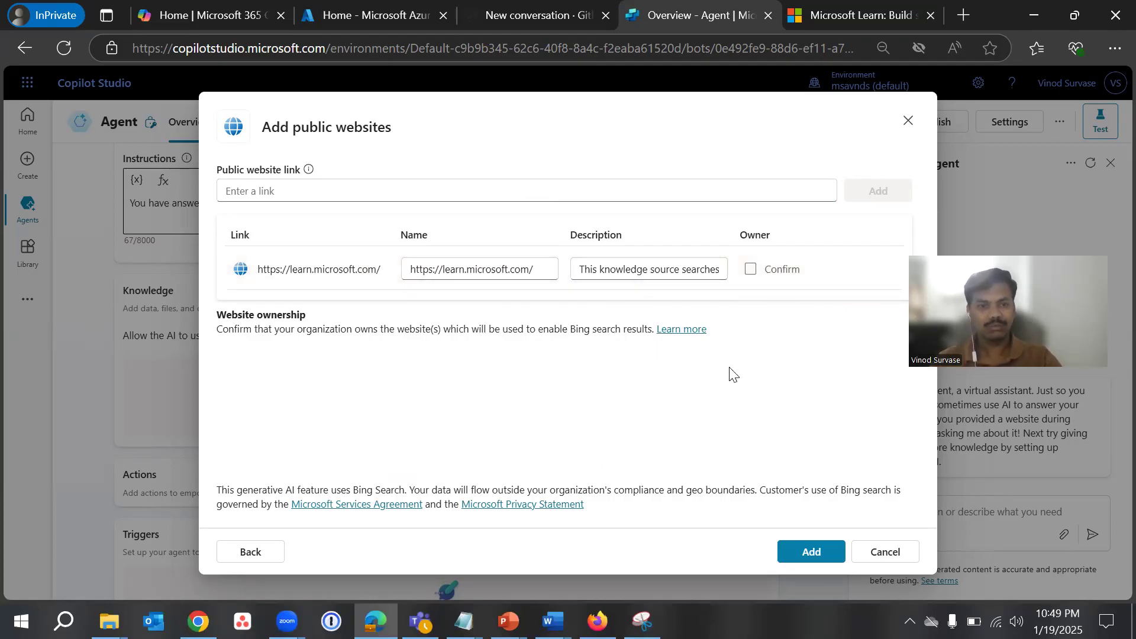
click(802, 556)
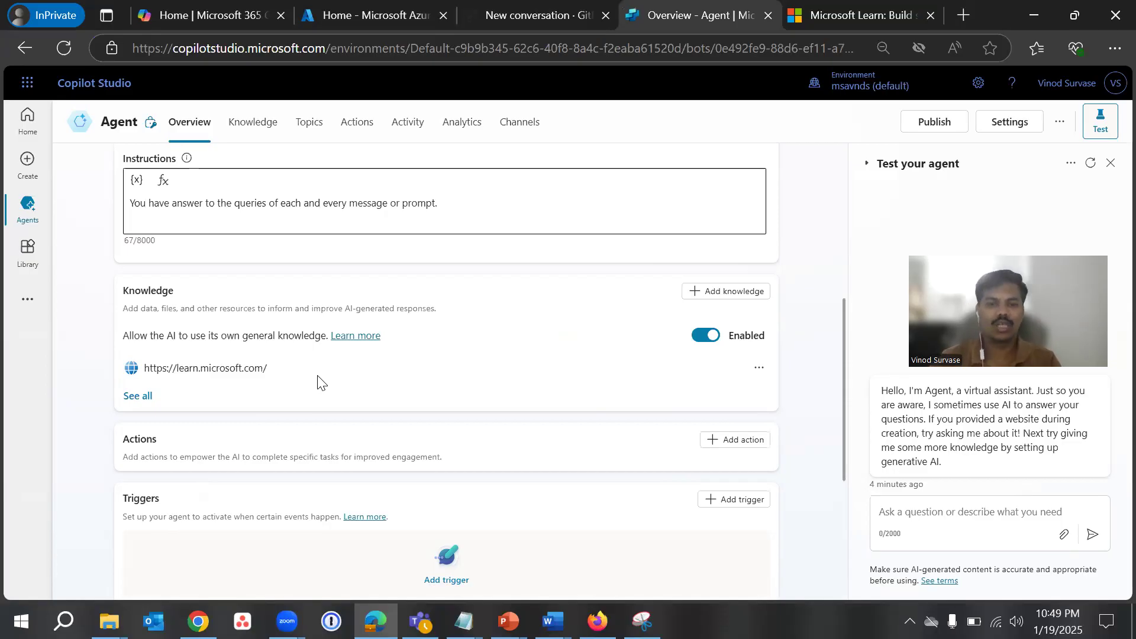
Disable the AI's own general knowledge for the agent so that it references only the listed knowledge sources.
scroll(508, 421, down, 1)
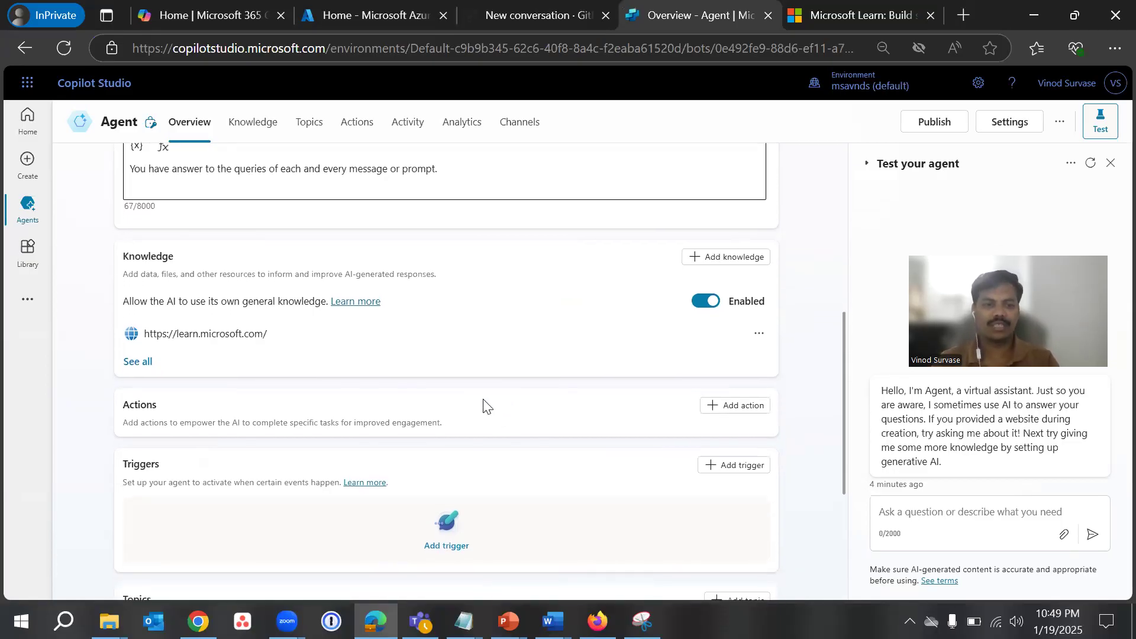
scroll(467, 354, down, 1)
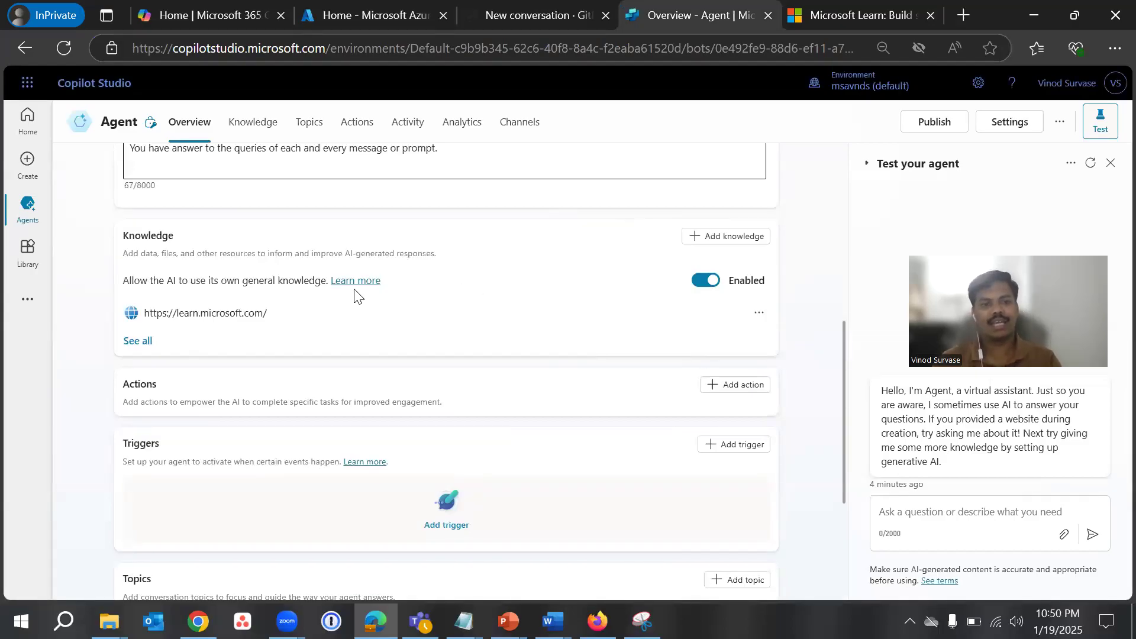
click(702, 282)
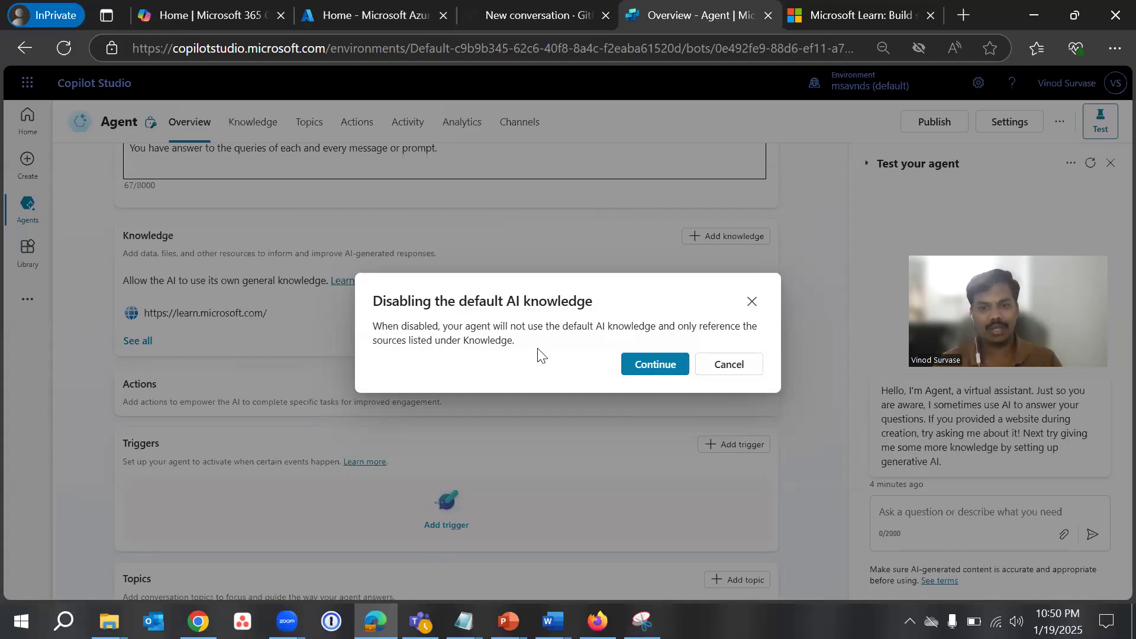
drag(389, 339, 530, 346)
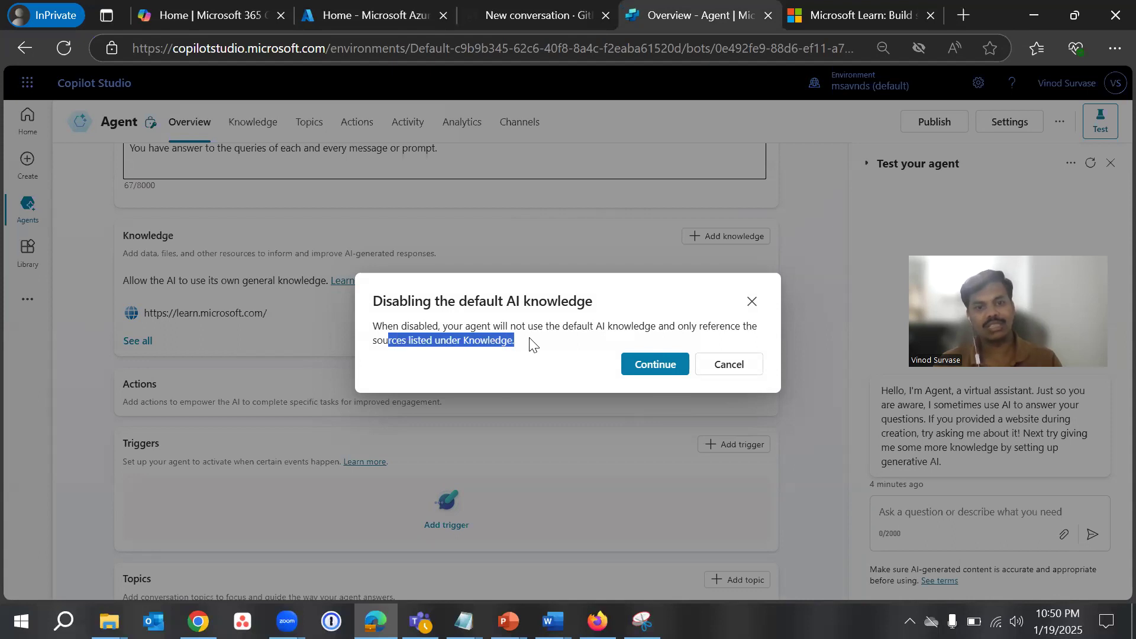
click(476, 343)
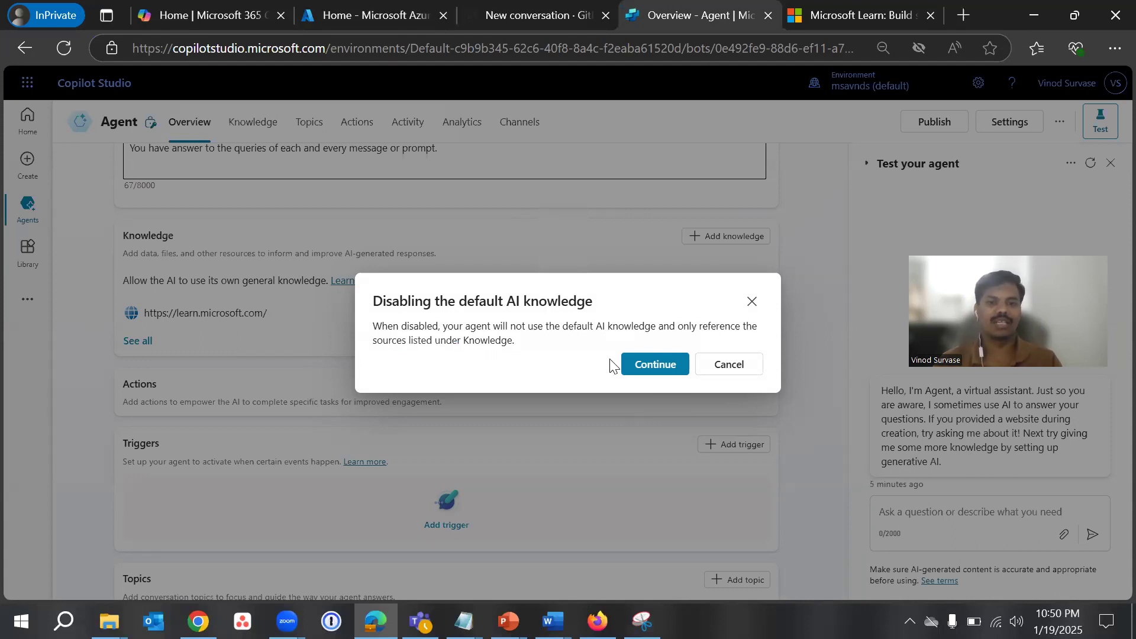
click(629, 364)
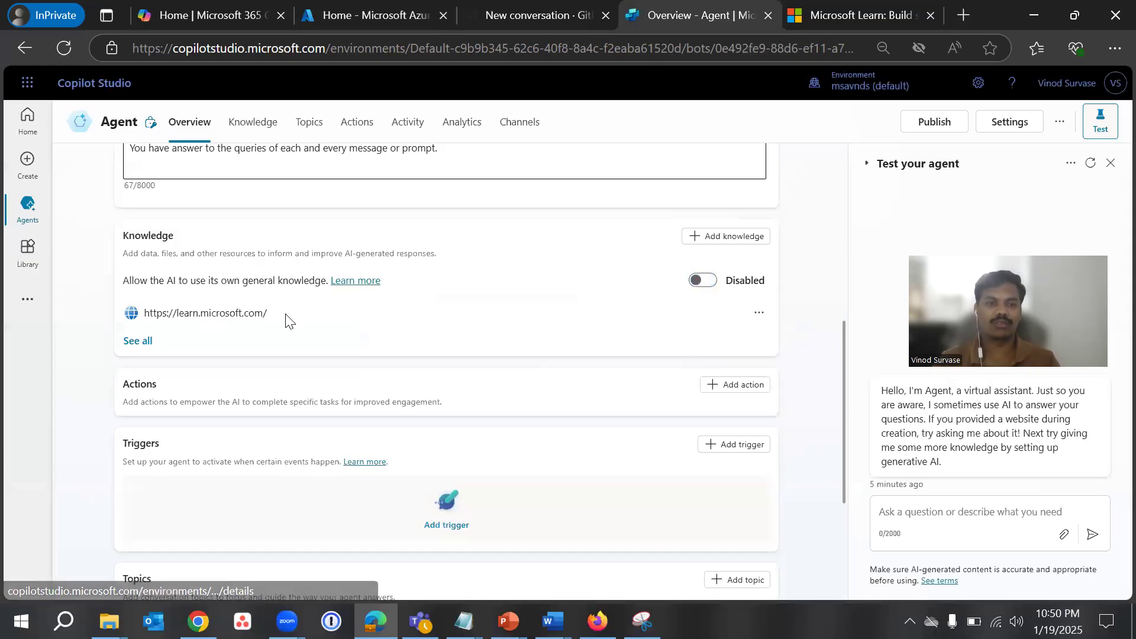
drag(287, 319, 144, 314)
click(459, 332)
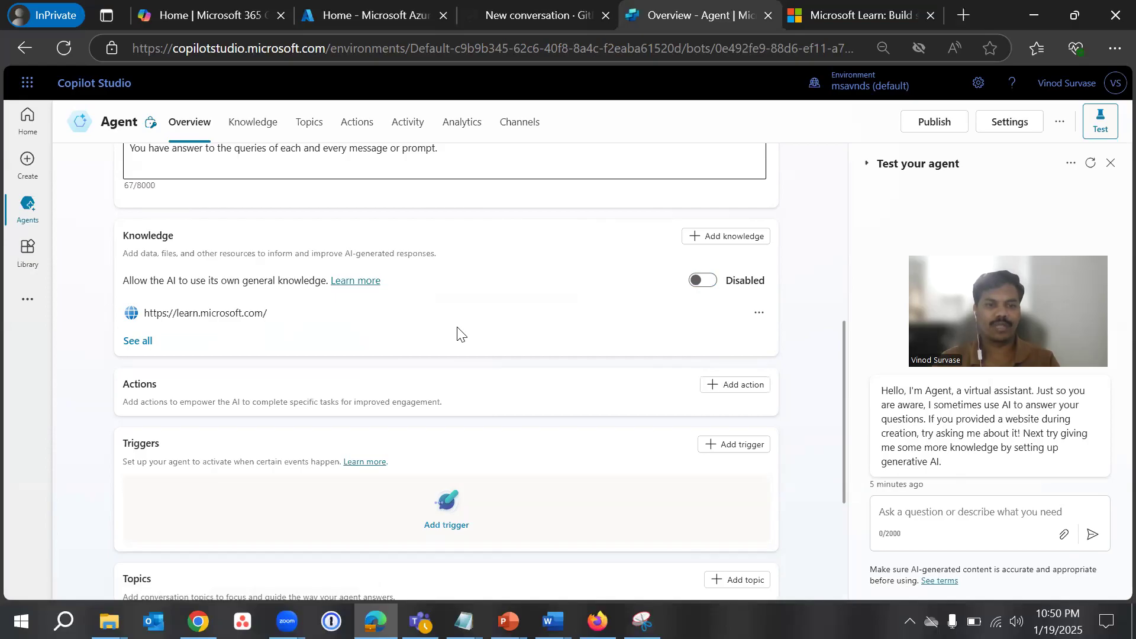
Open the options for adding an action and examine the featured actions, the new action types and the library.
scroll(459, 332, down, 2)
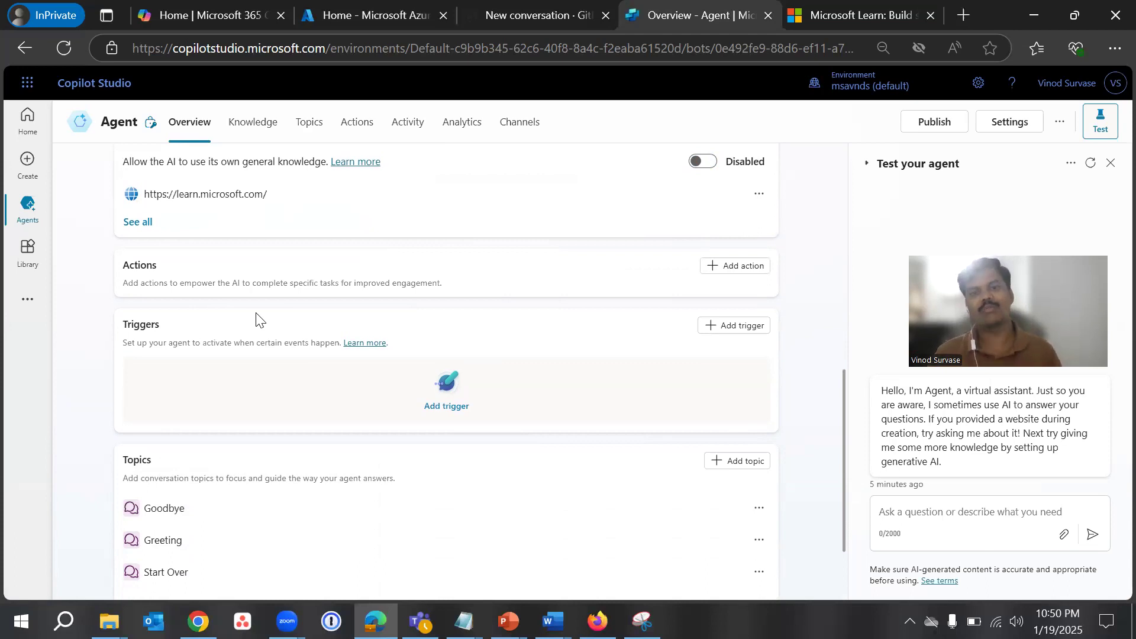
click(722, 265)
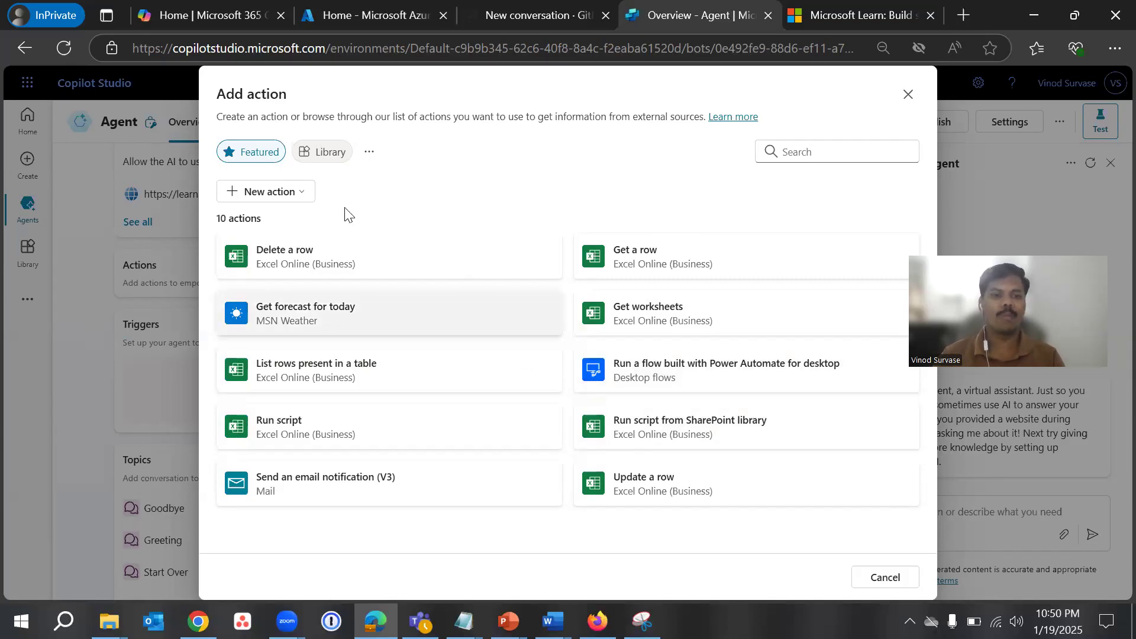
click(299, 204)
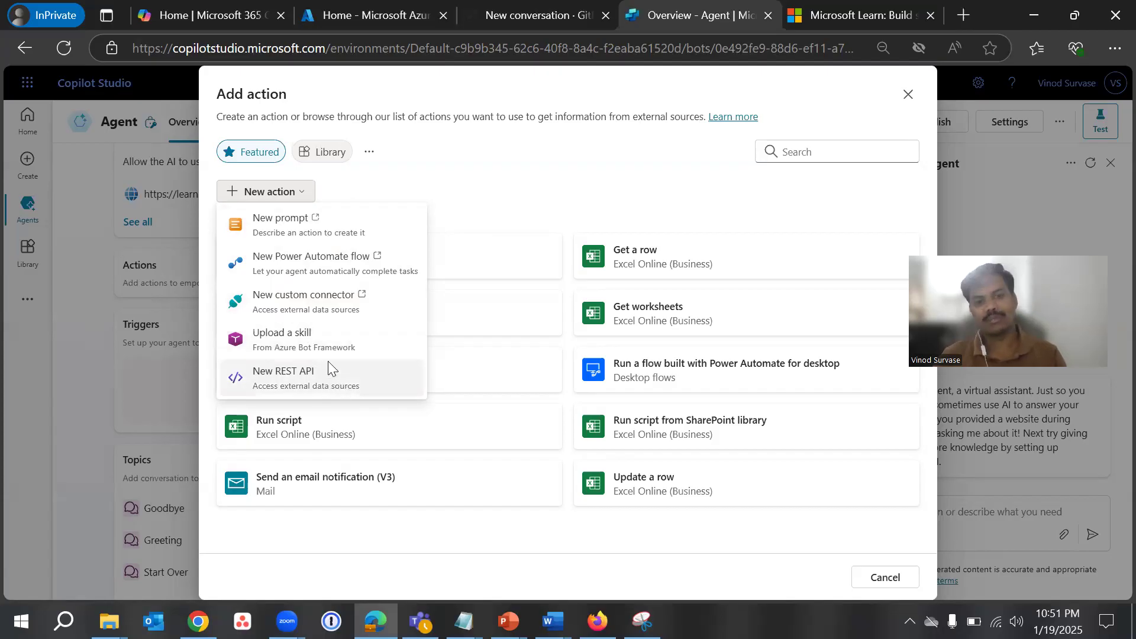
click(521, 197)
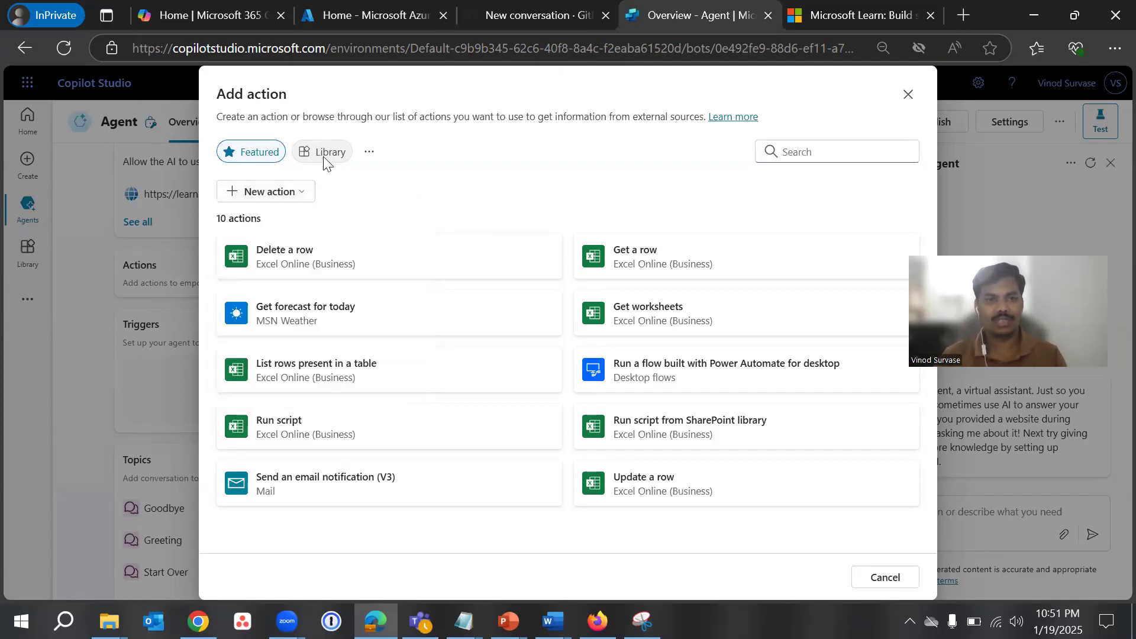
click(325, 155)
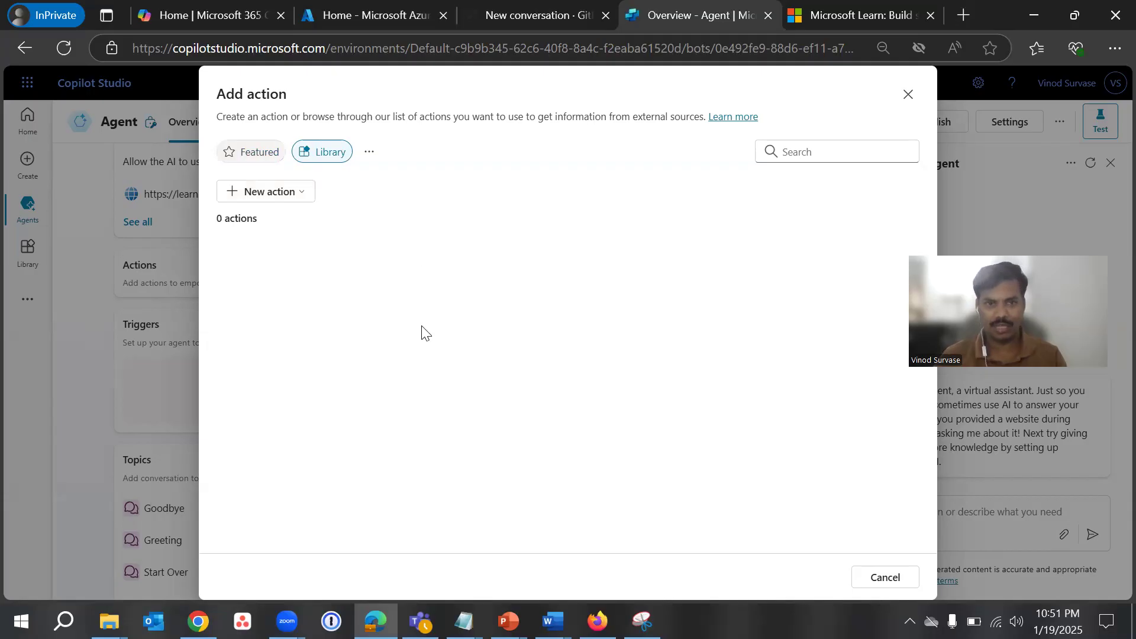
Review the new action types, the additional action filters and the featured actions, and leave without adding an action.
click(303, 192)
click(507, 322)
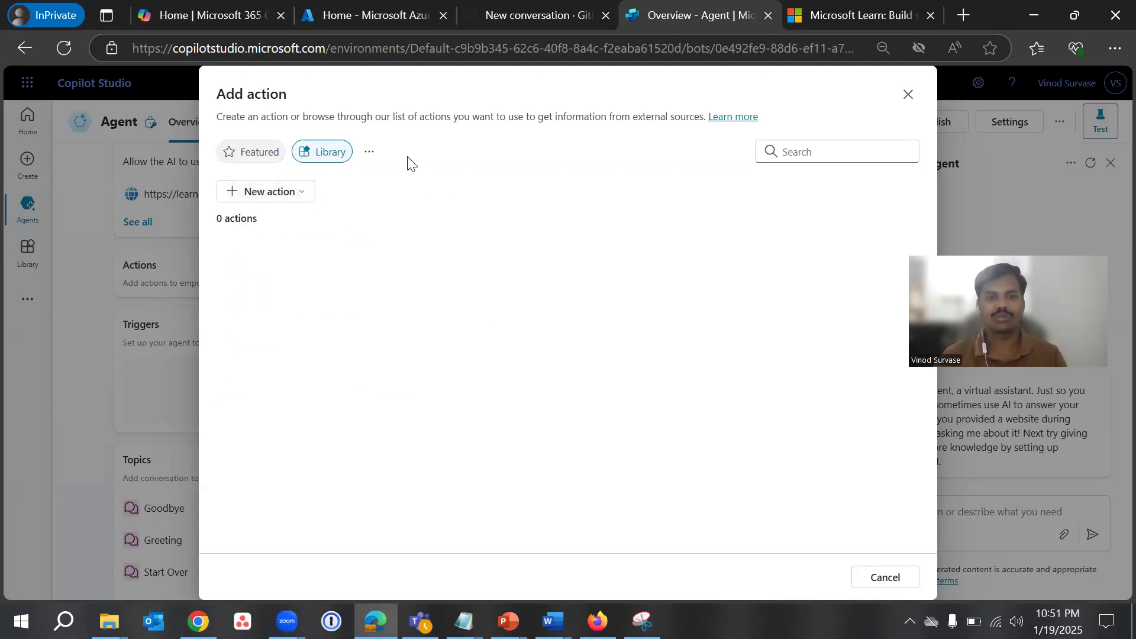
click(371, 153)
click(547, 333)
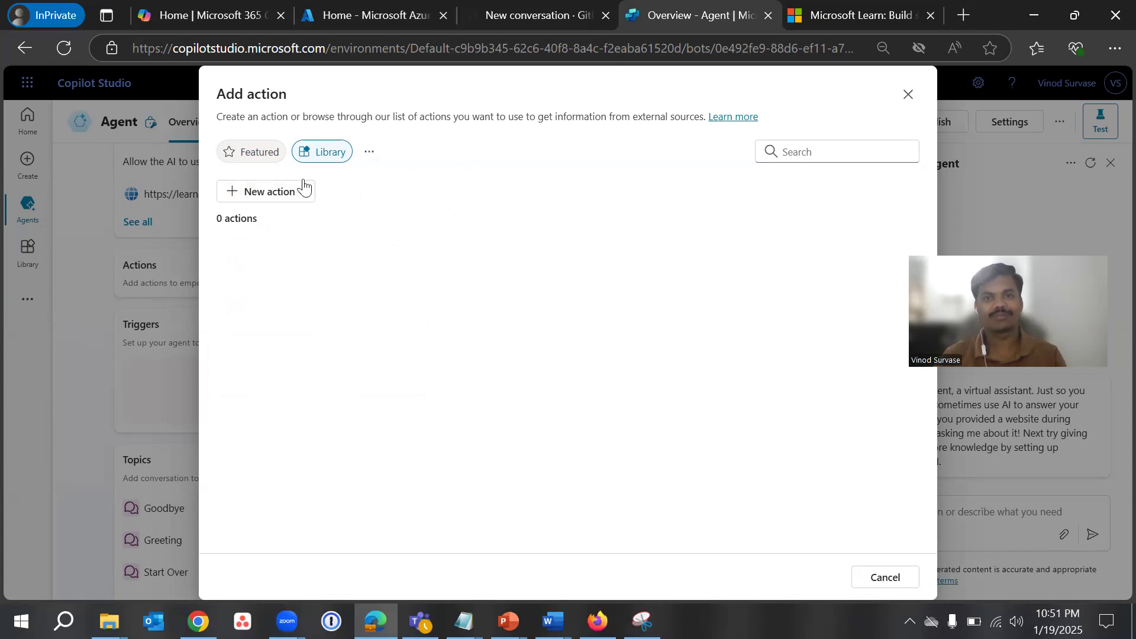
click(268, 158)
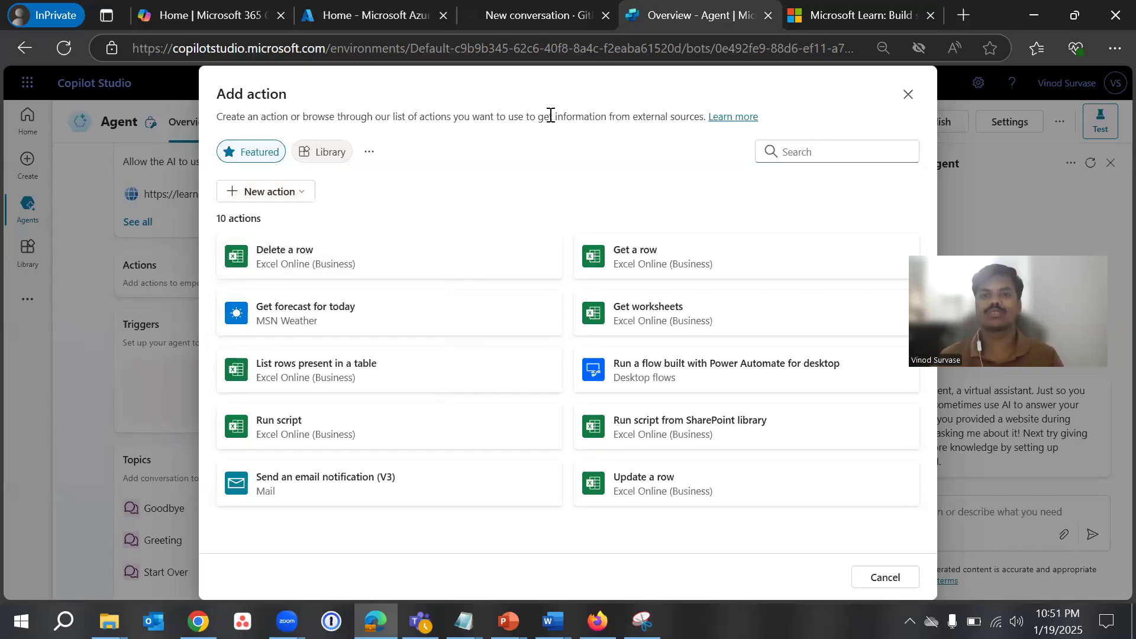
drag(549, 116, 681, 117)
click(520, 159)
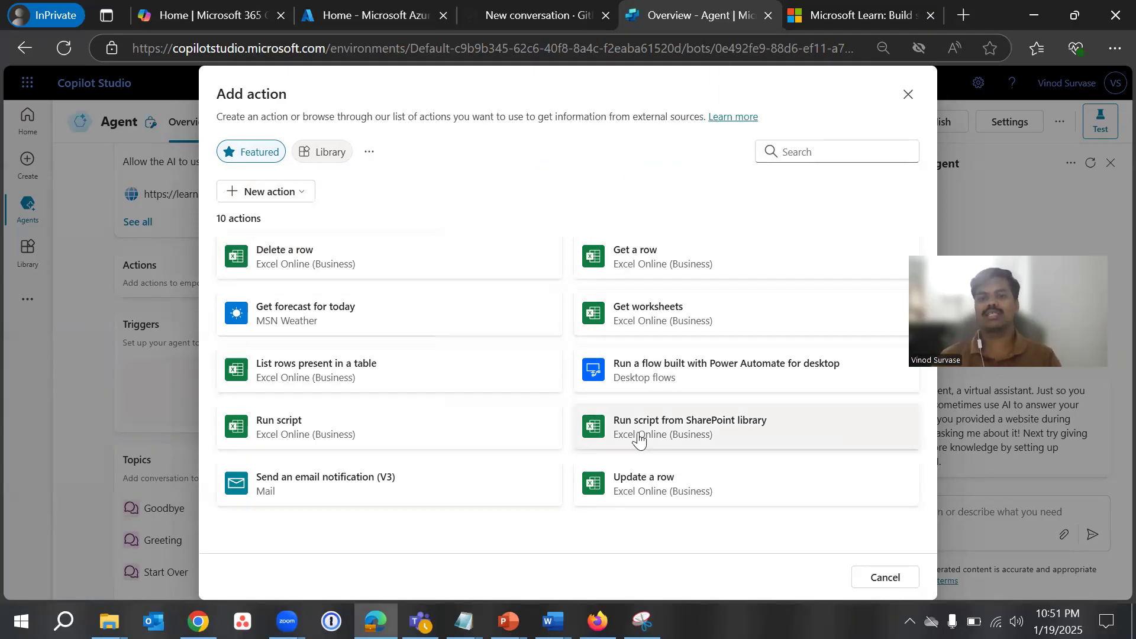
click(886, 576)
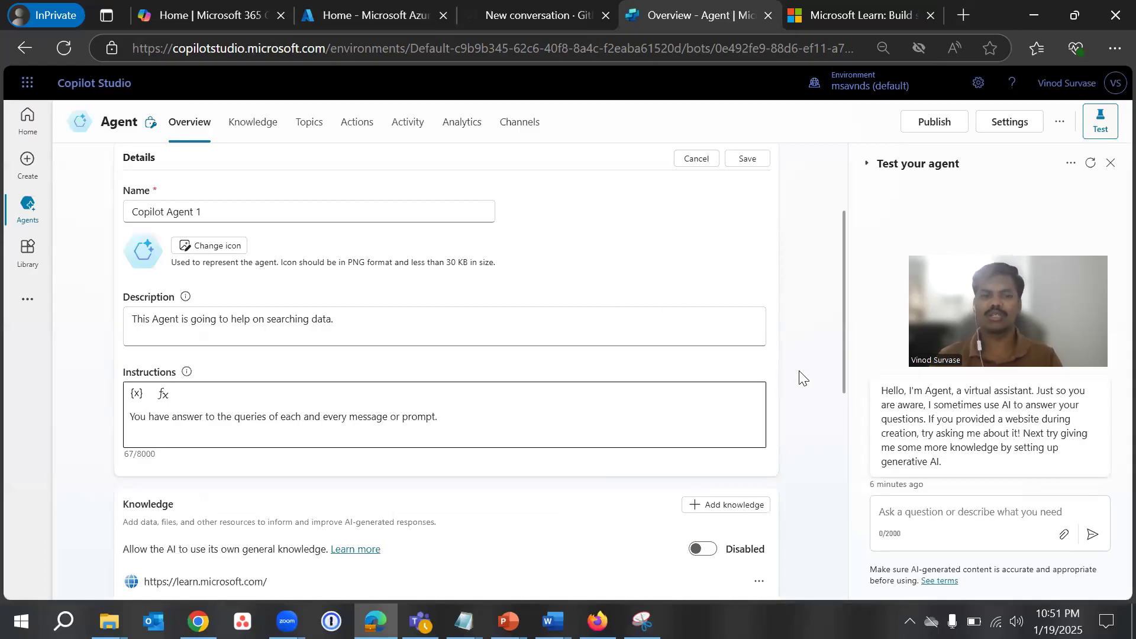
Begin adding a trigger to the agent, check the trigger categories, and turn on generative orchestration.
scroll(799, 377, down, 5)
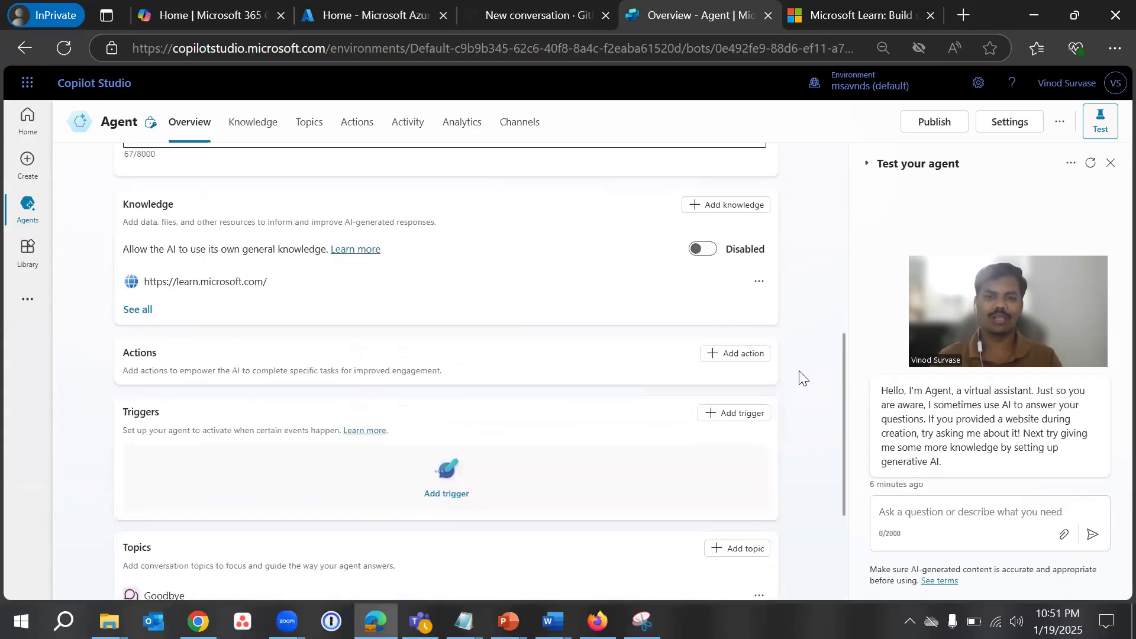
scroll(515, 426, down, 1)
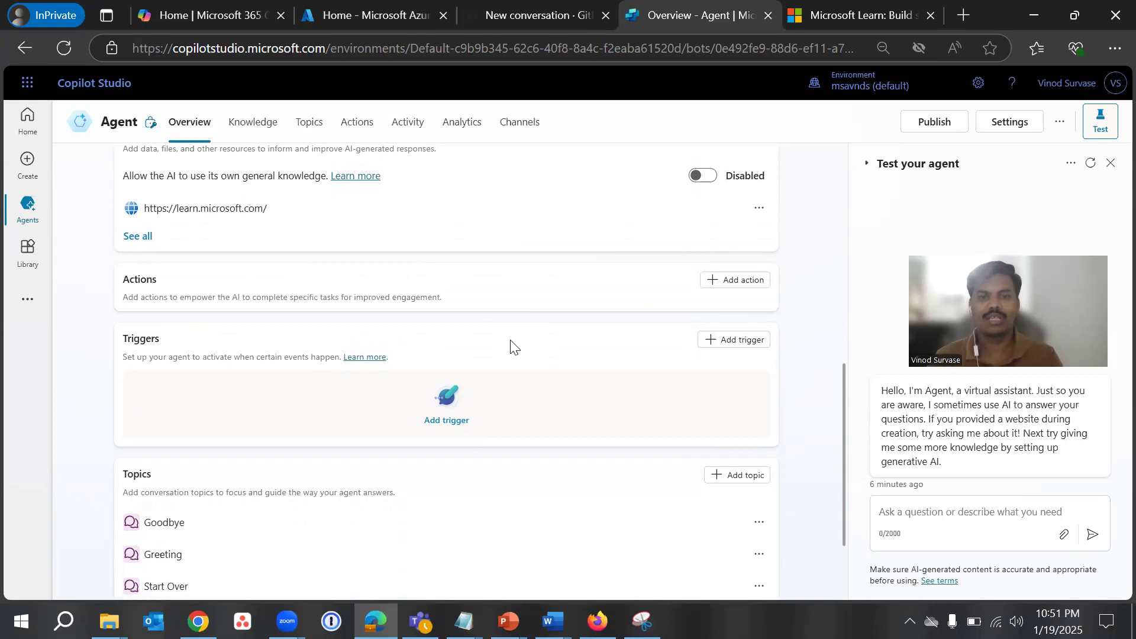
scroll(512, 345, down, 1)
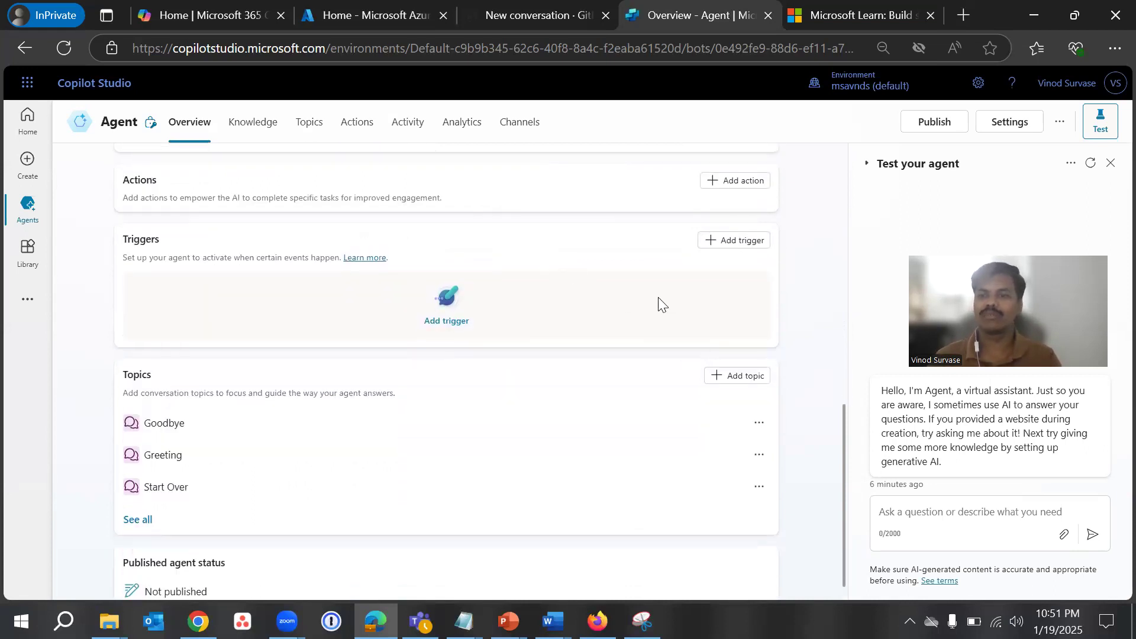
click(745, 249)
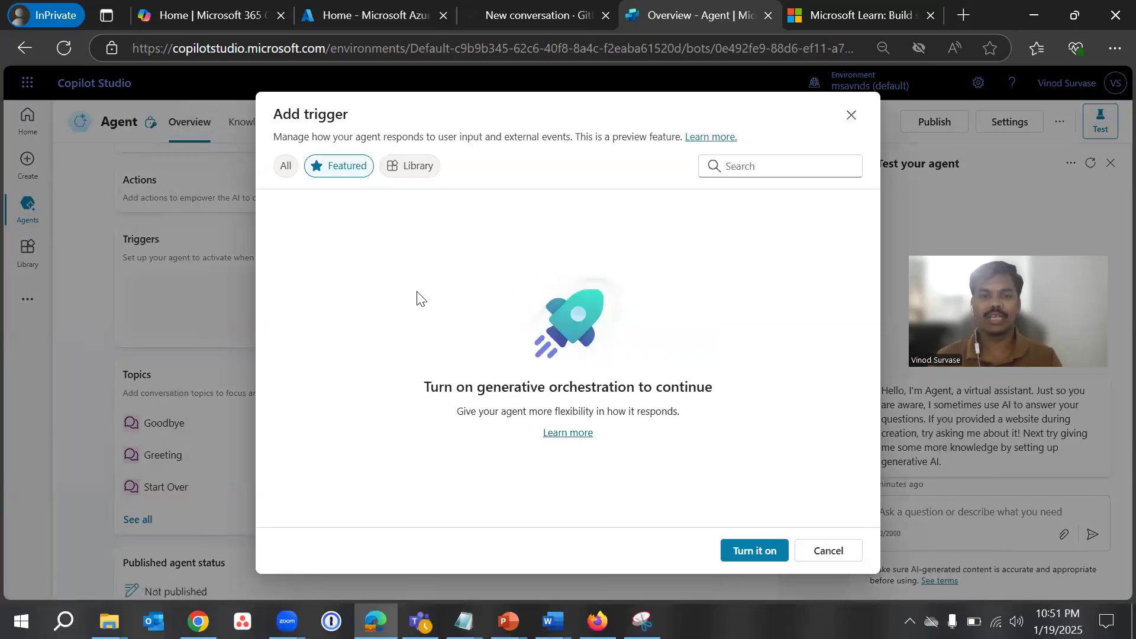
drag(421, 392, 726, 388)
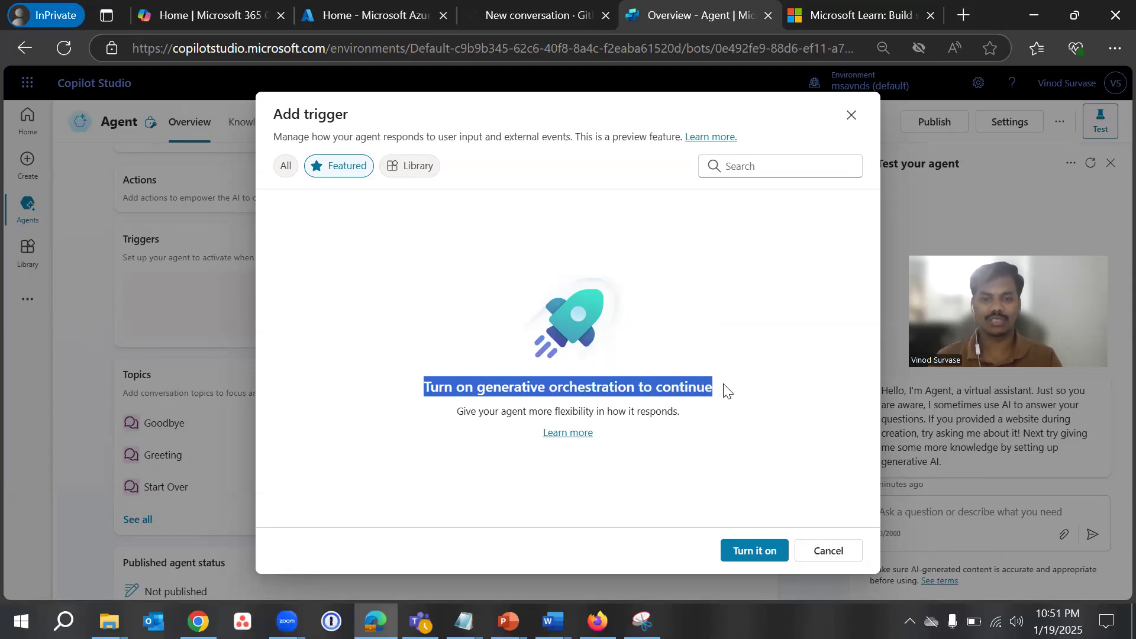
click(441, 427)
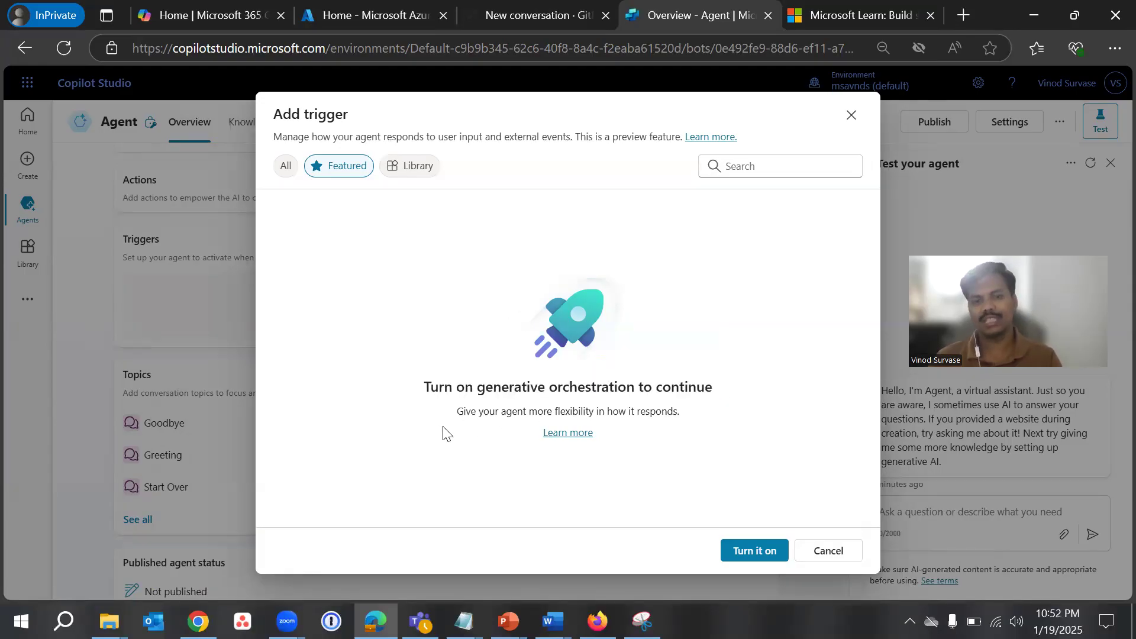
click(286, 168)
click(355, 167)
click(407, 168)
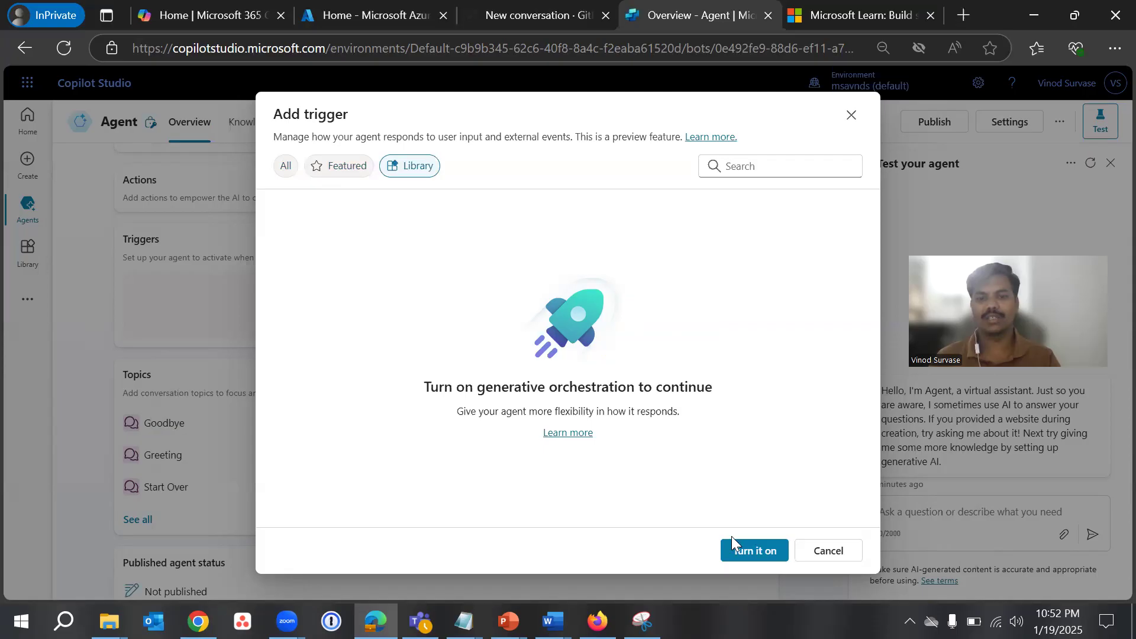
click(763, 554)
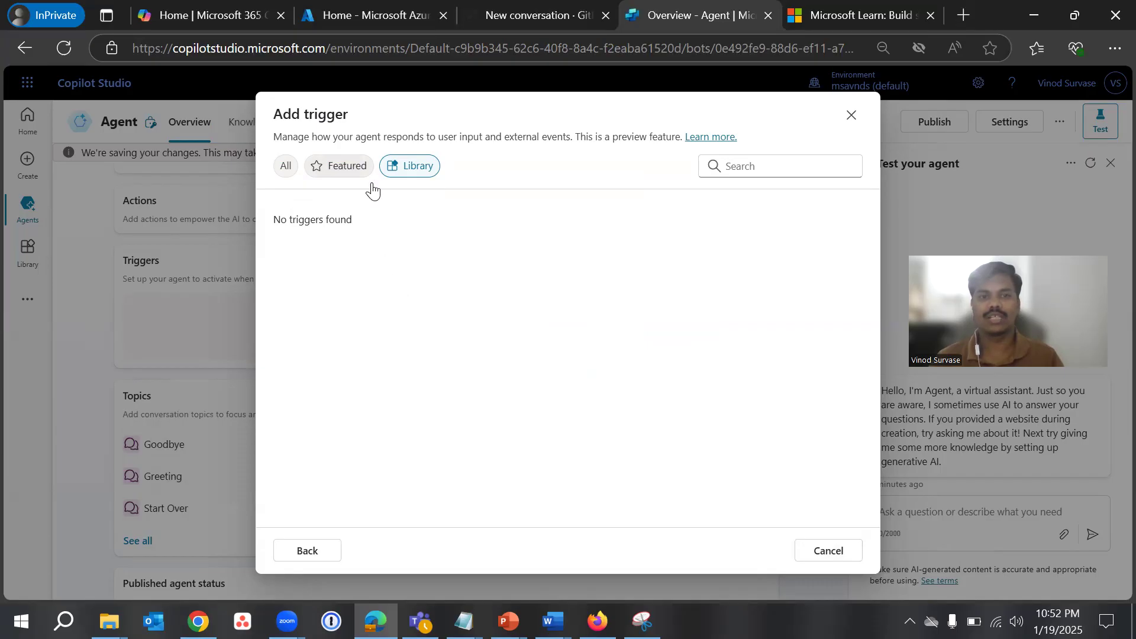
Examine the featured triggers and the full trigger list, and leave without adding a trigger.
click(346, 168)
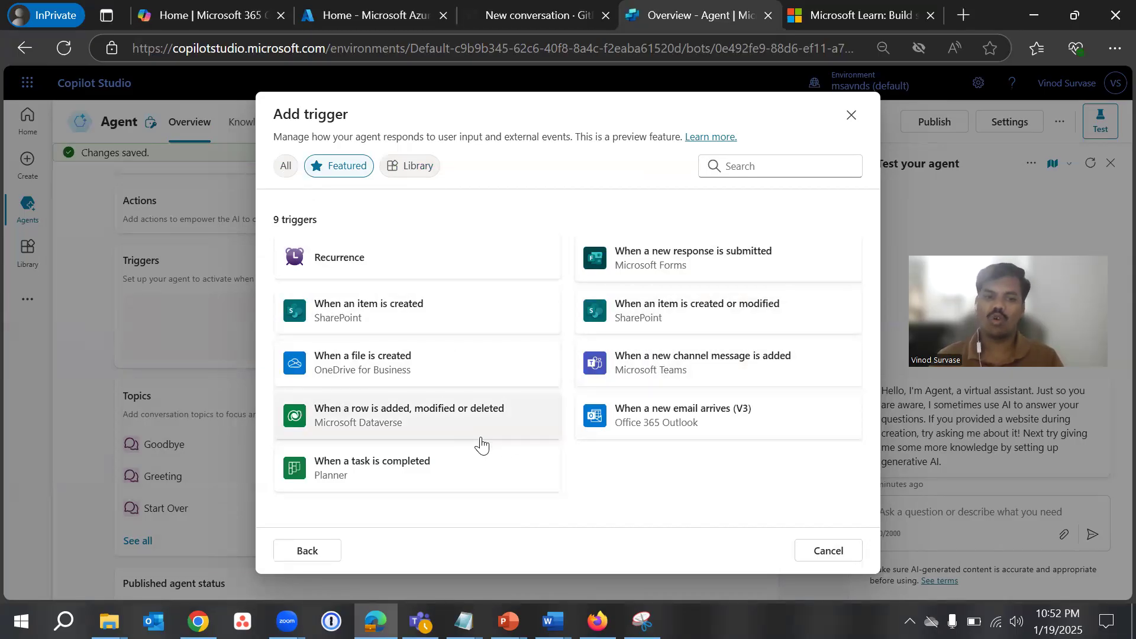
click(290, 168)
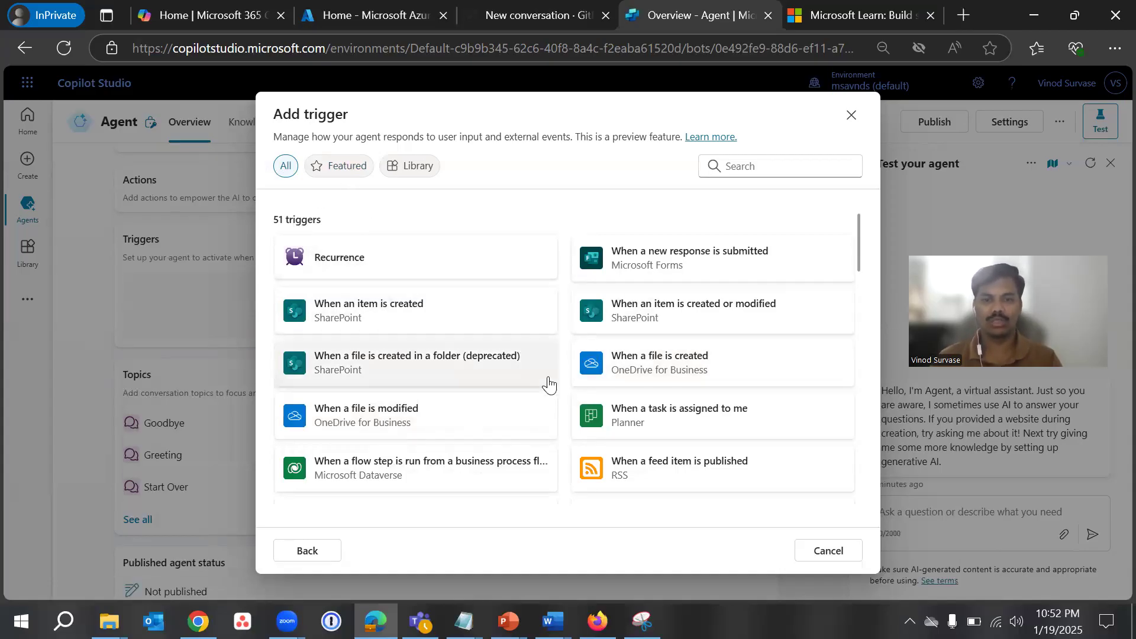
scroll(648, 418, down, 10)
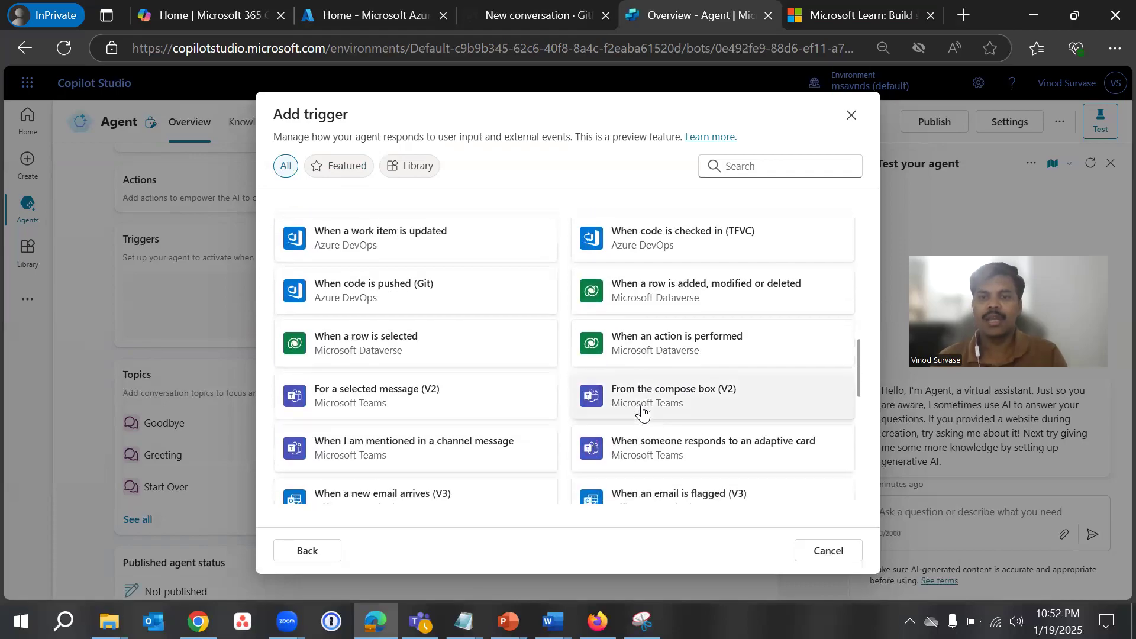
scroll(642, 343, down, 8)
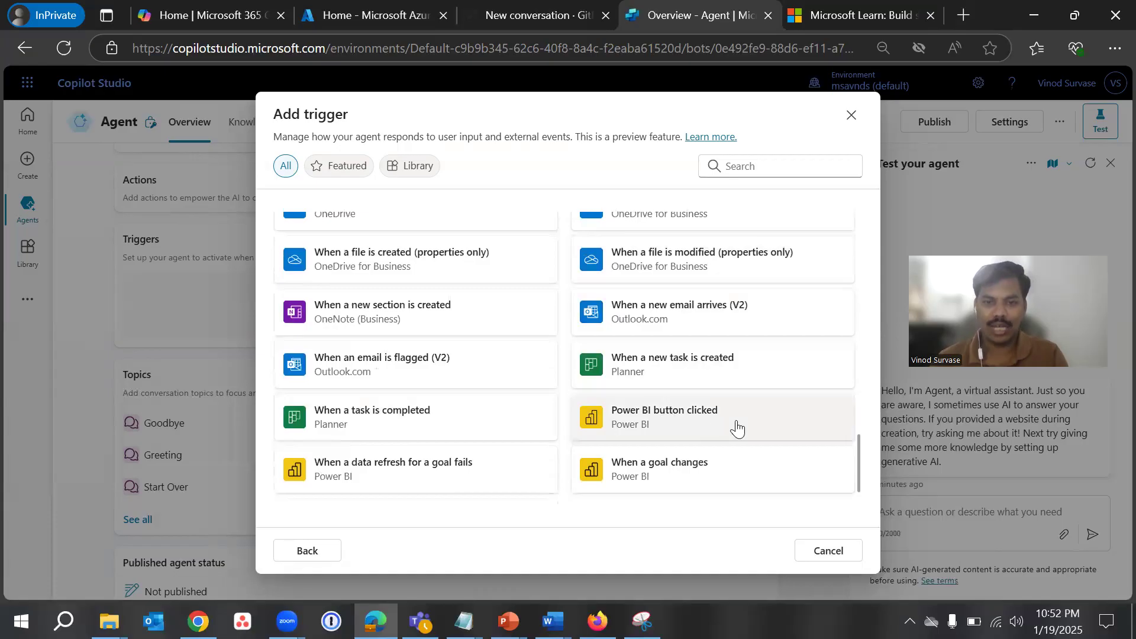
scroll(675, 446, down, 1)
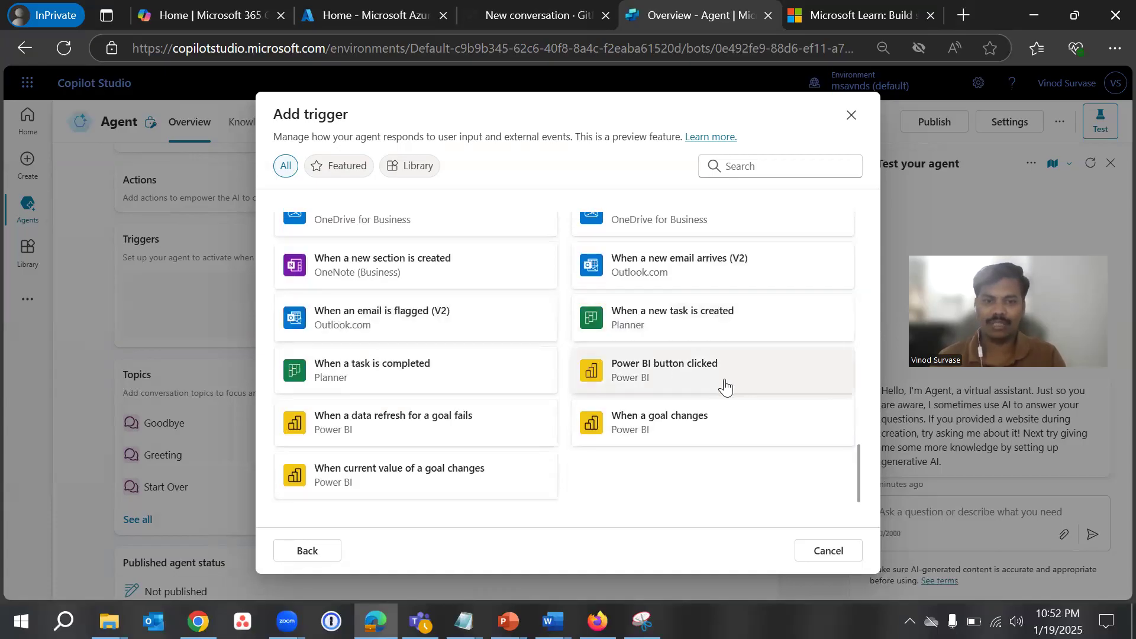
scroll(725, 386, up, 20)
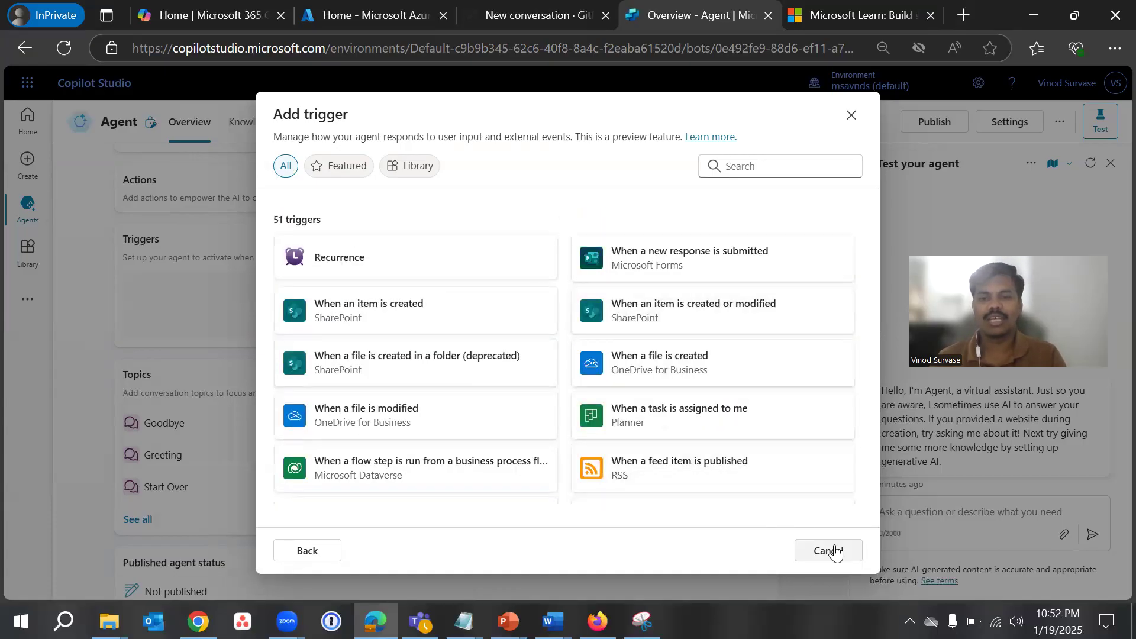
click(829, 551)
Open the complete list of the agent's topics and look through it.
scroll(408, 405, down, 6)
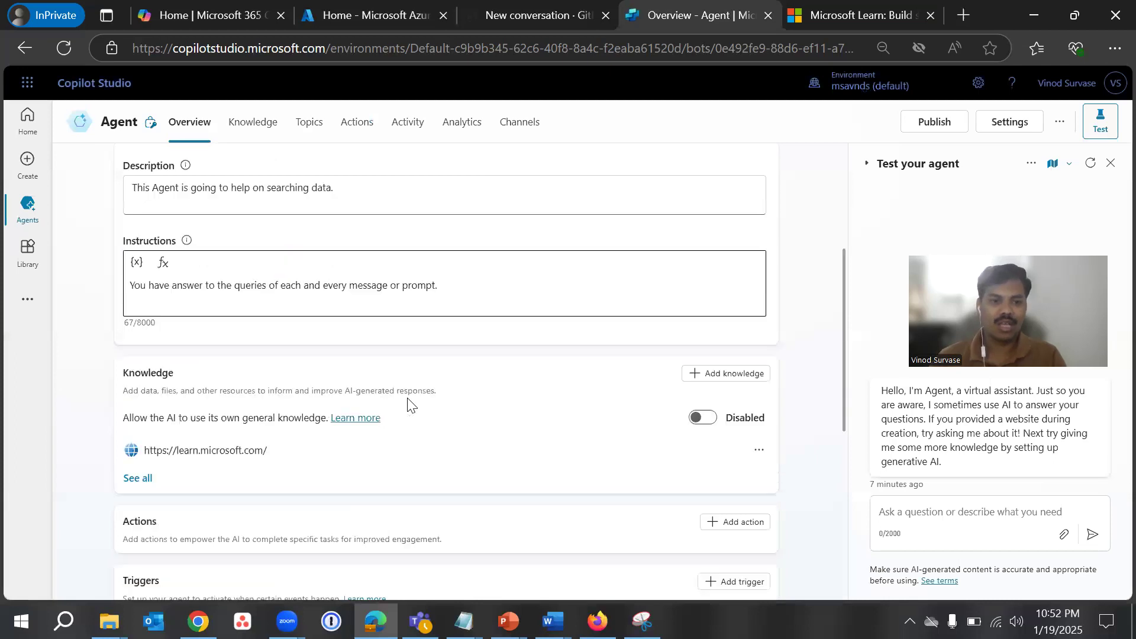
scroll(607, 466, down, 2)
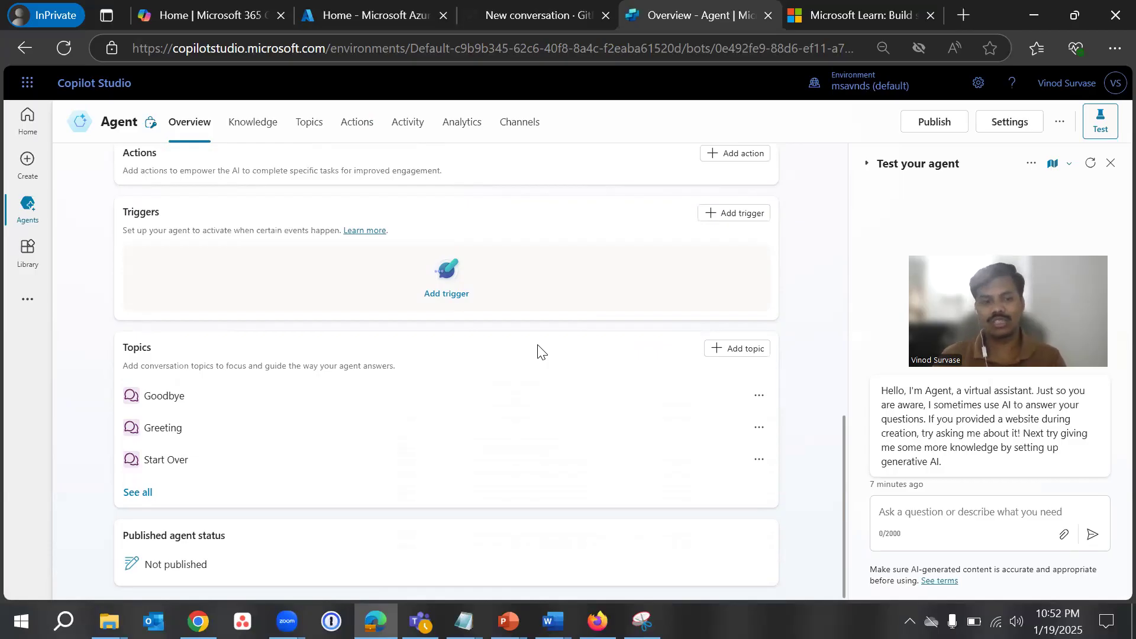
click(138, 492)
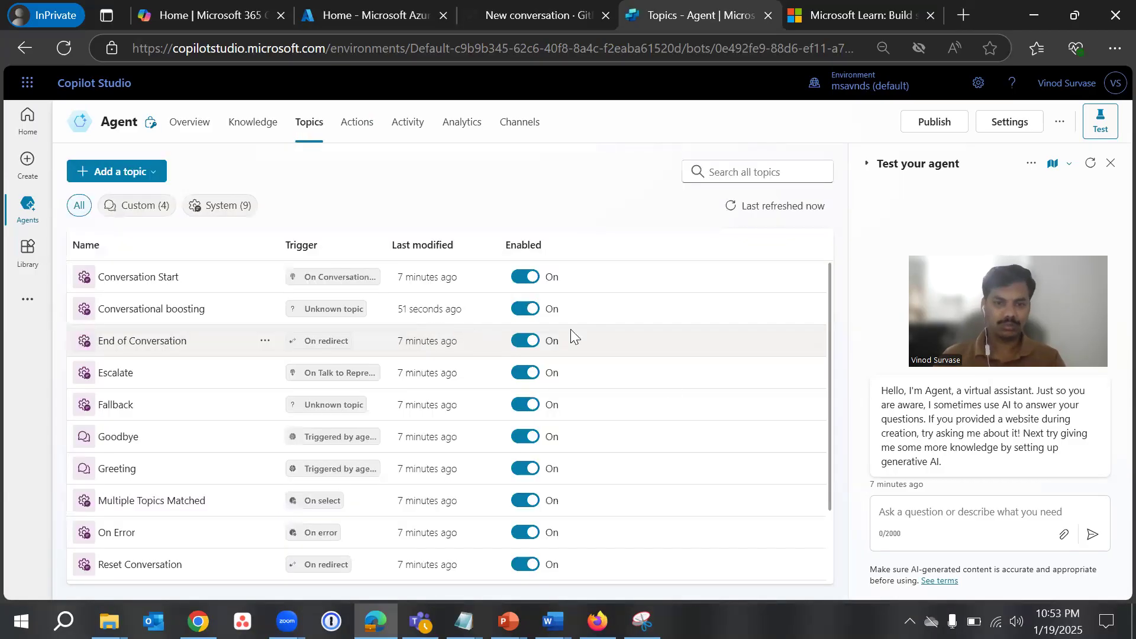
scroll(662, 408, down, 3)
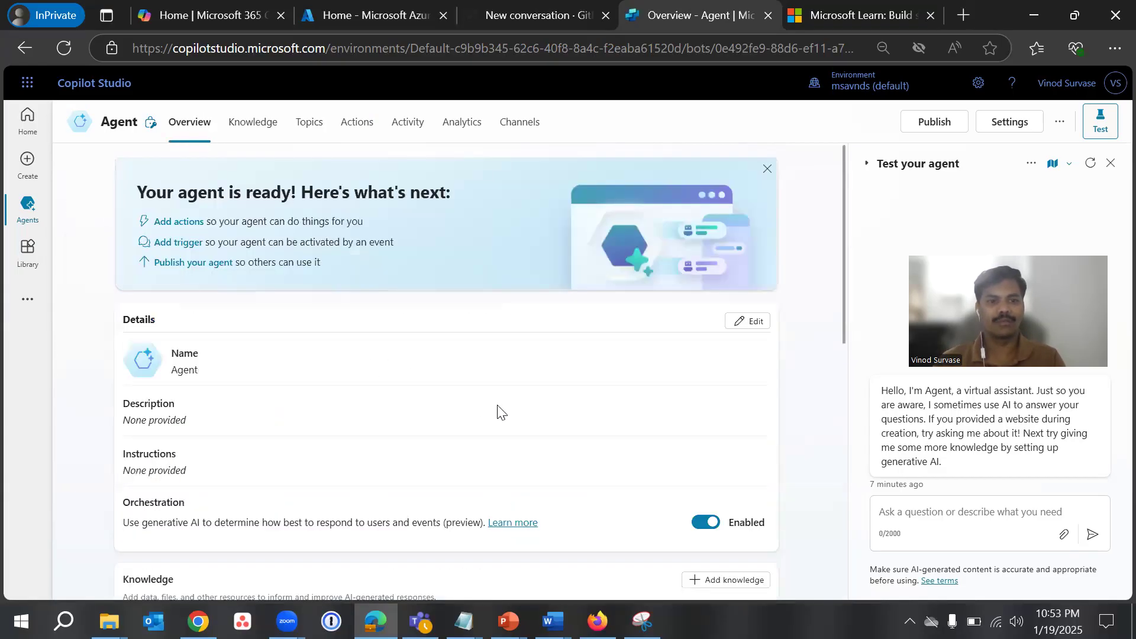
Return to the agent's overview and enter Copilot Agent 1 as the name in its details.
scroll(497, 410, down, 3)
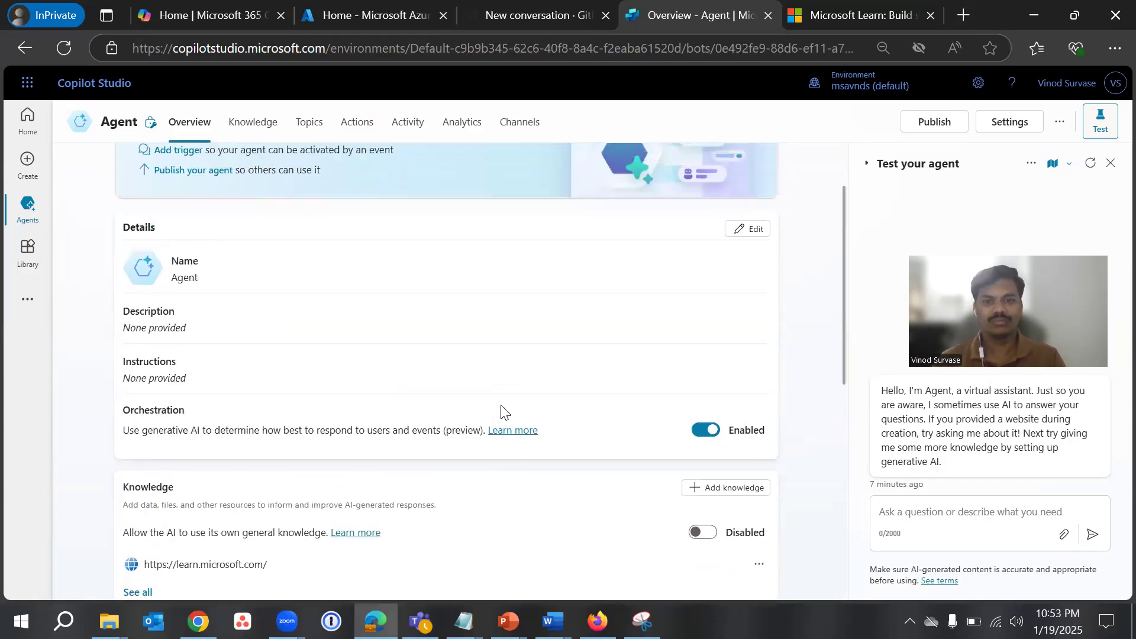
scroll(501, 411, down, 3)
scroll(501, 411, up, 3)
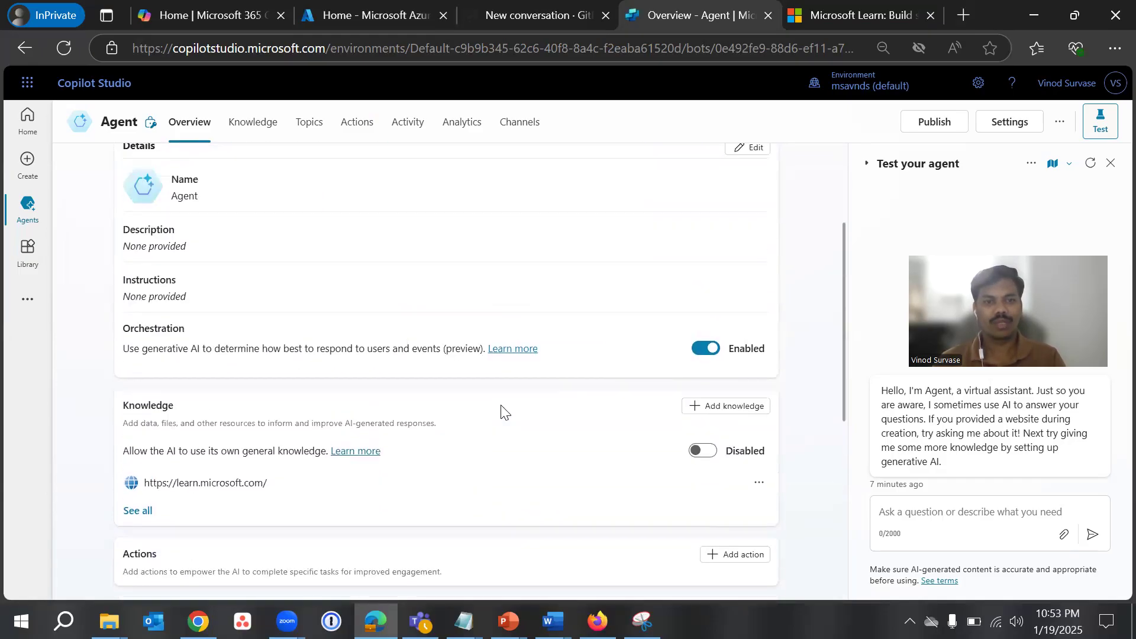
scroll(723, 314, up, 1)
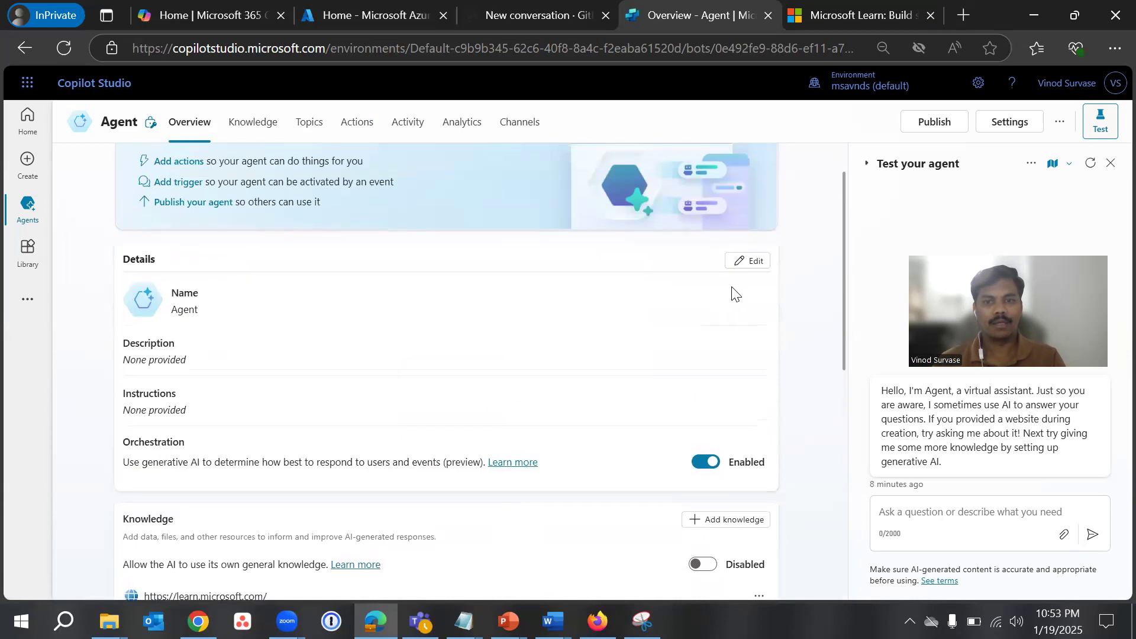
click(745, 263)
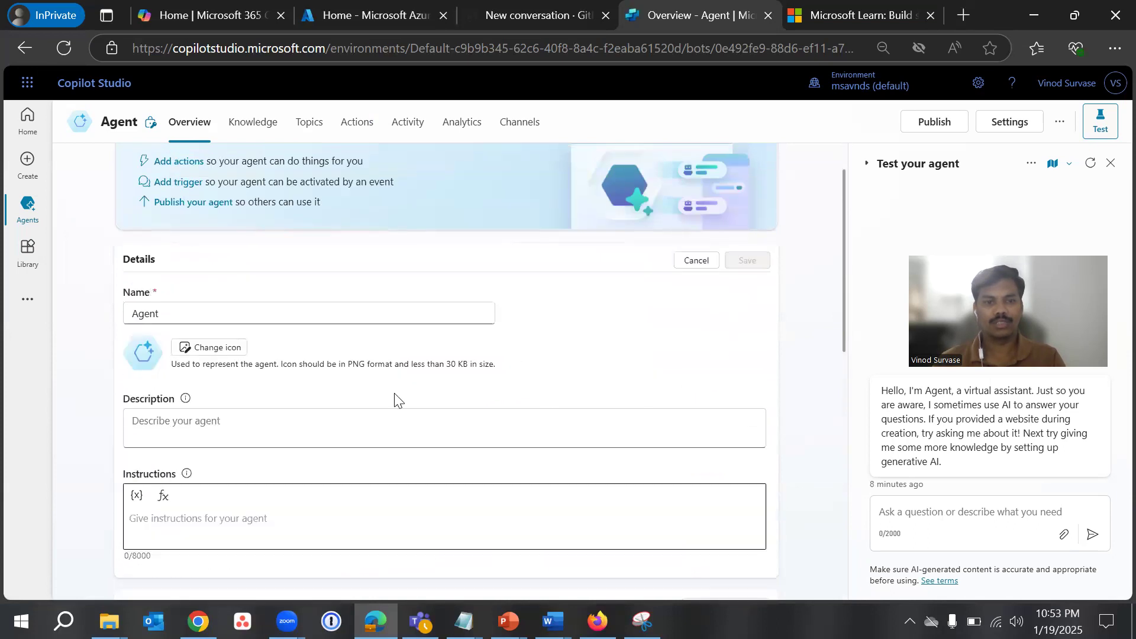
double_click(244, 306)
text(Copilot)
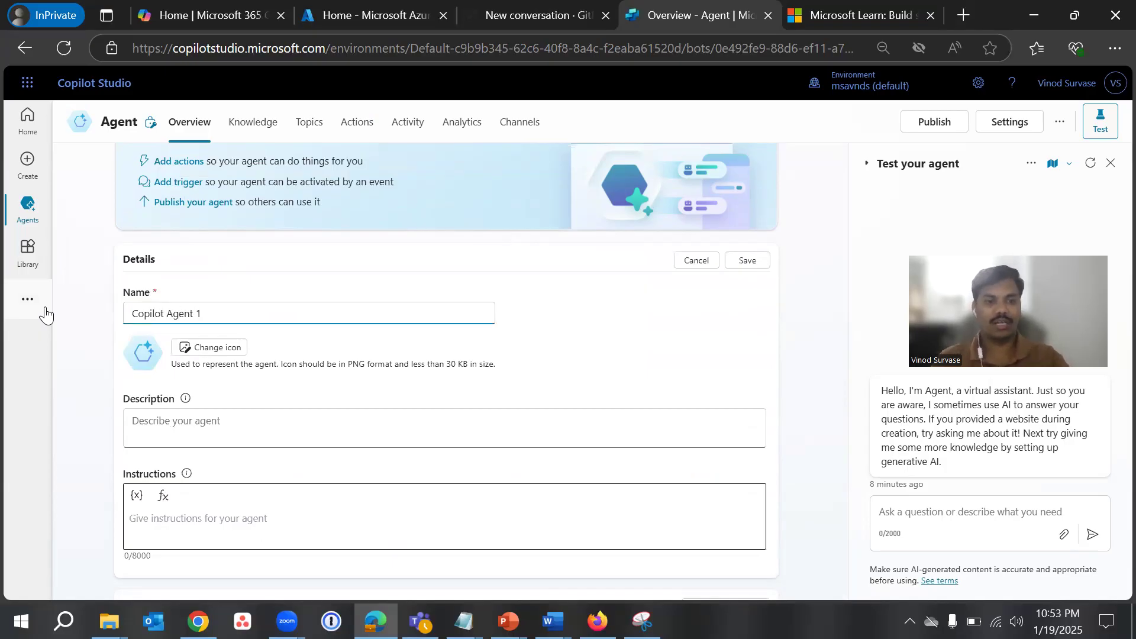
click(217, 429)
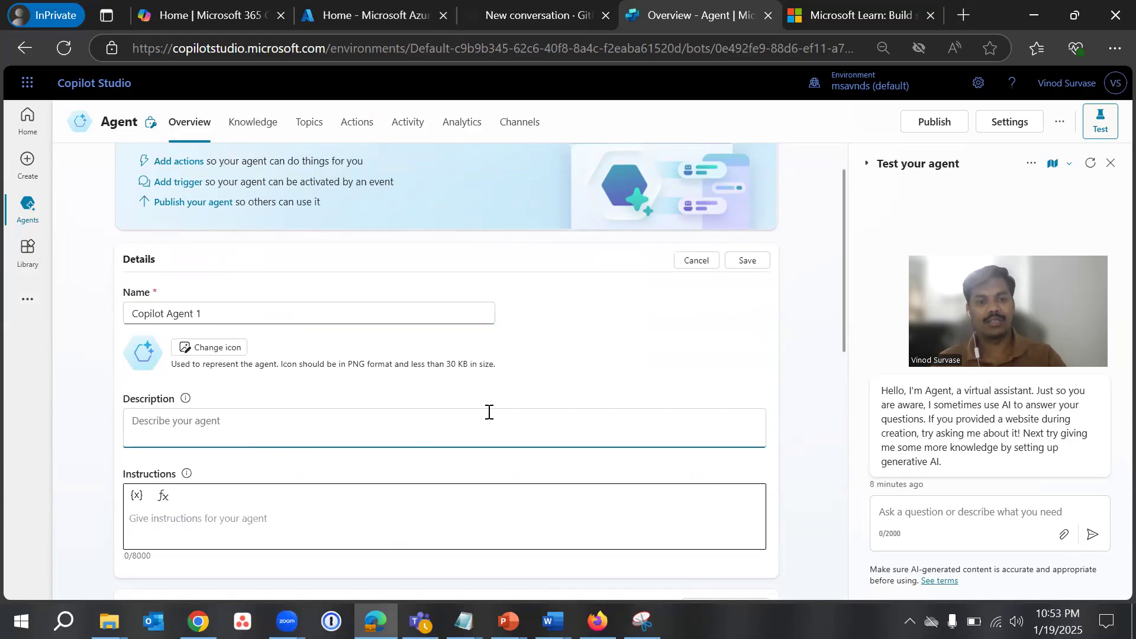
Begin adding a topic to the agent from a description and name it Greetings.
scroll(487, 410, down, 3)
scroll(395, 395, down, 5)
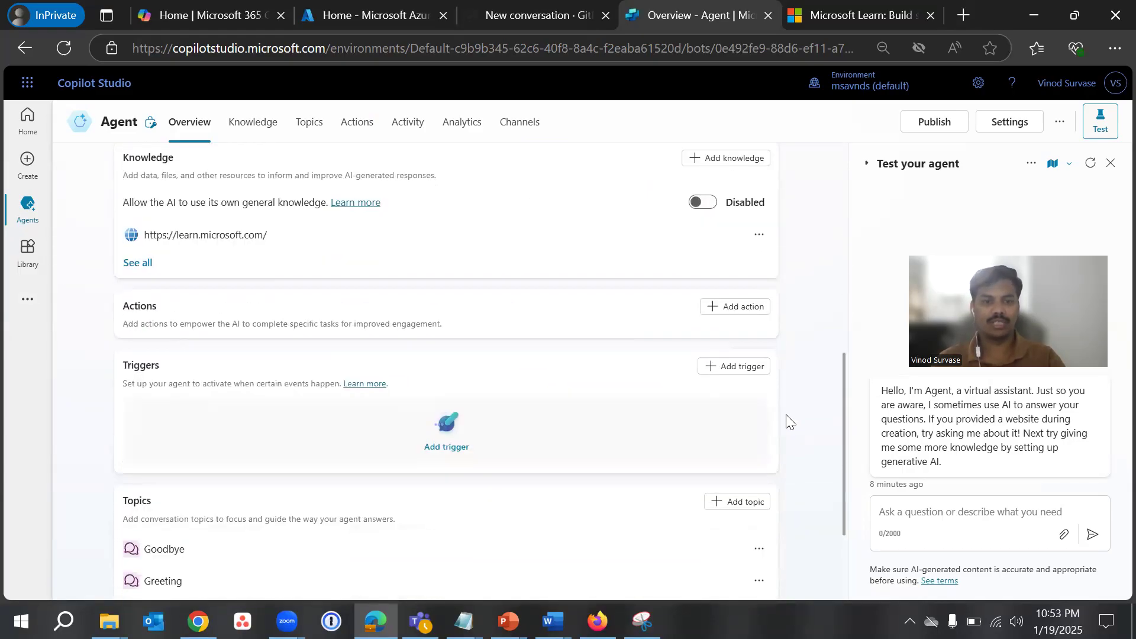
scroll(790, 421, down, 3)
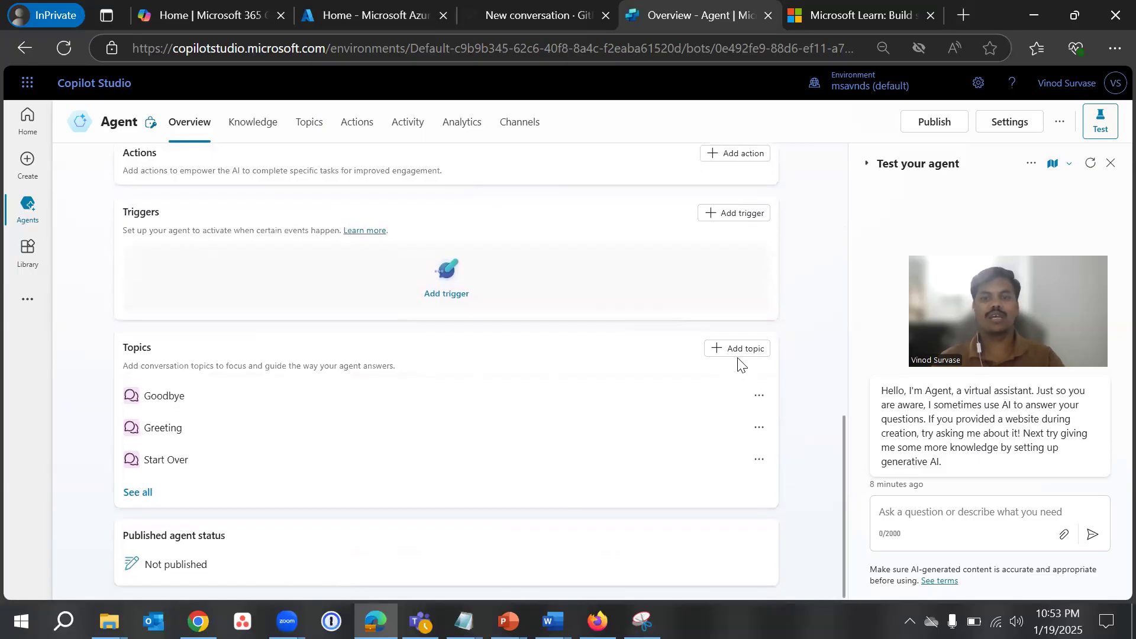
click(751, 353)
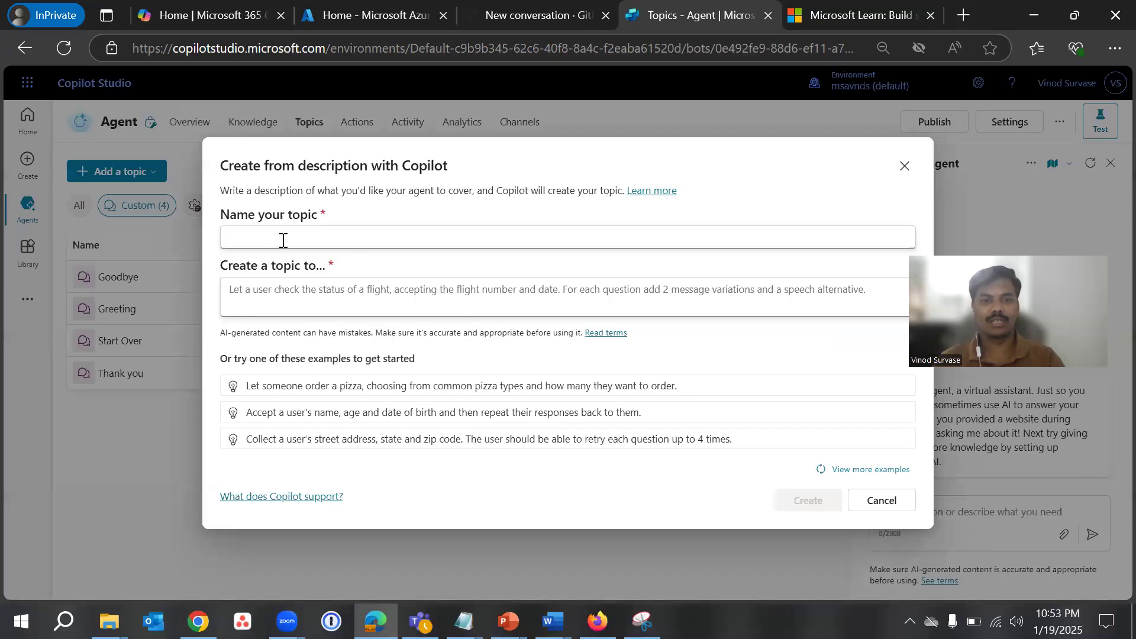
click(290, 240)
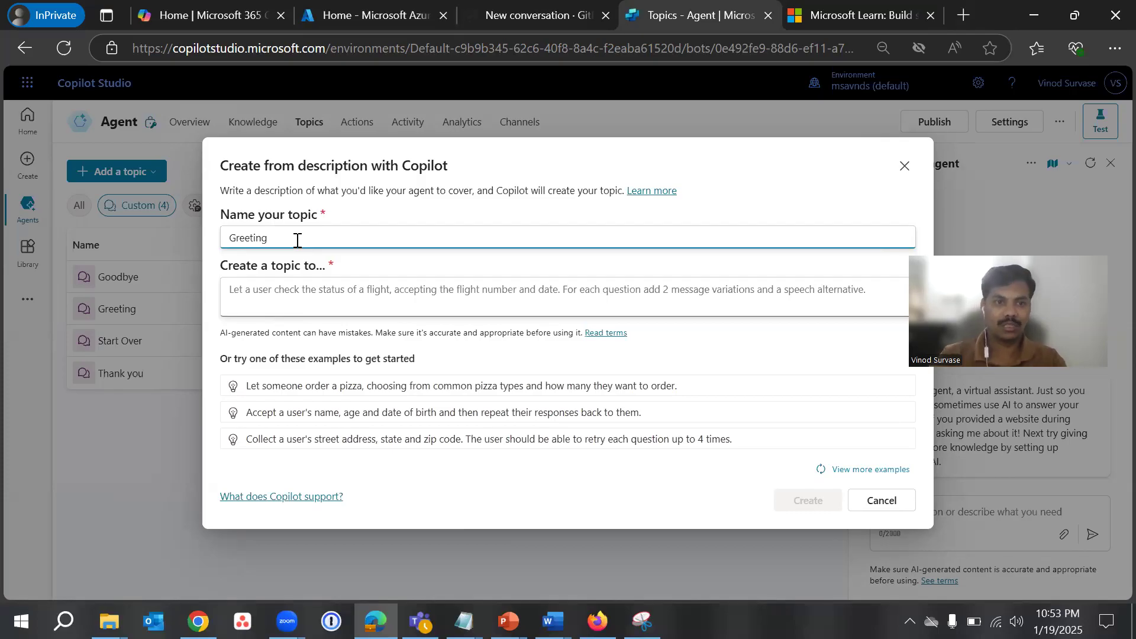
drag(332, 236, 198, 228)
key(ctrl+c)
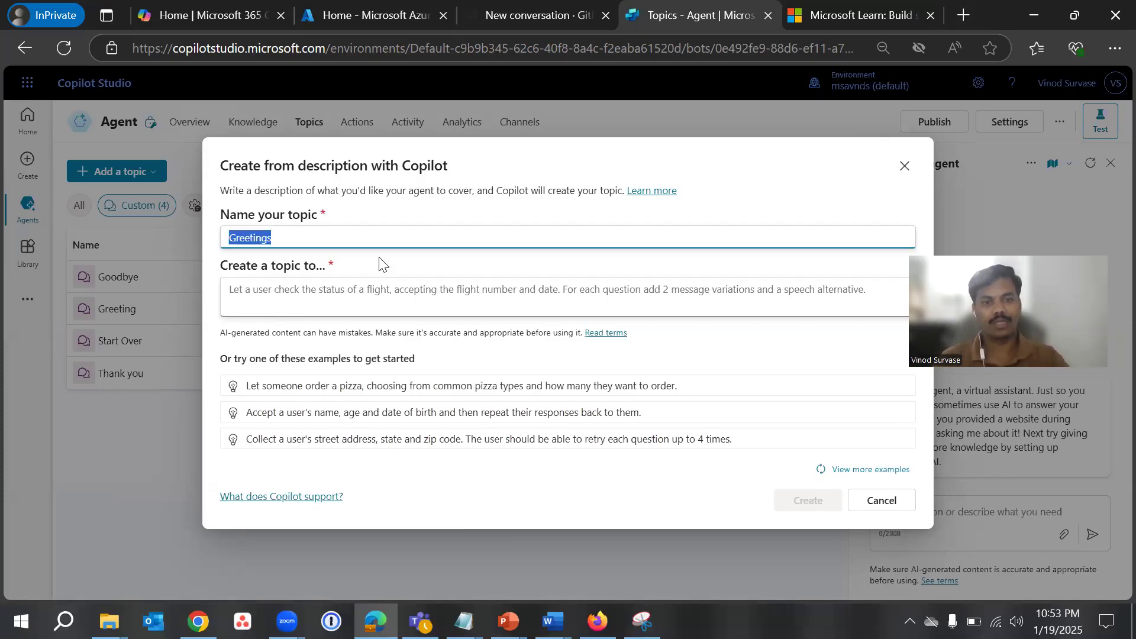
Describe the topic as "Greetings for the day!", create it with Copilot, and allow the site to access the clipboard.
click(354, 293)
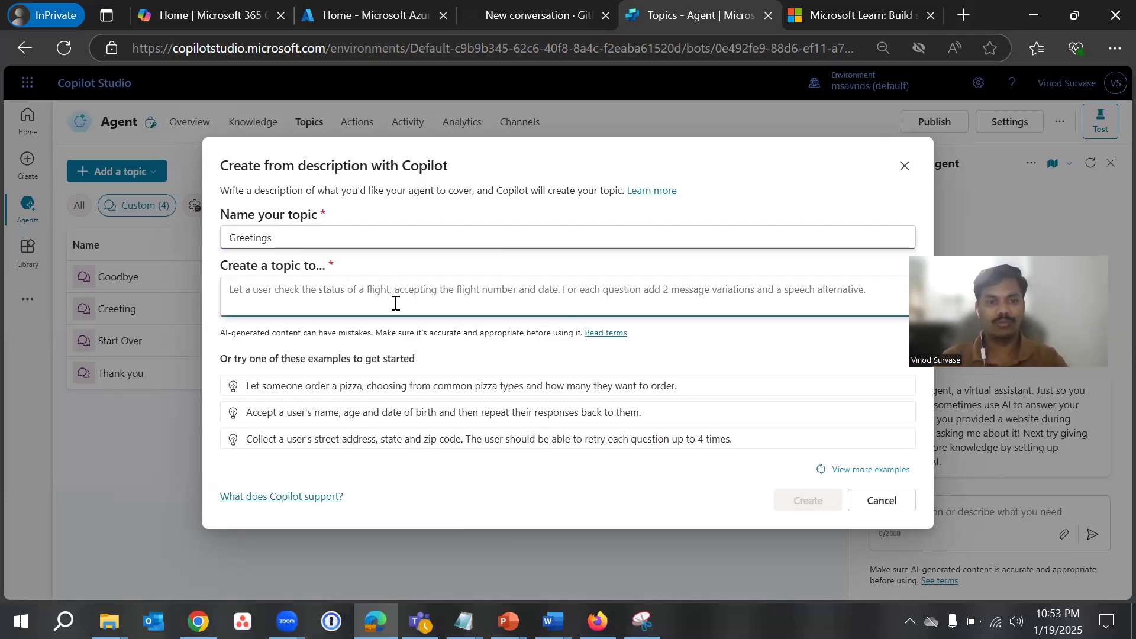
key(ctrl+v)
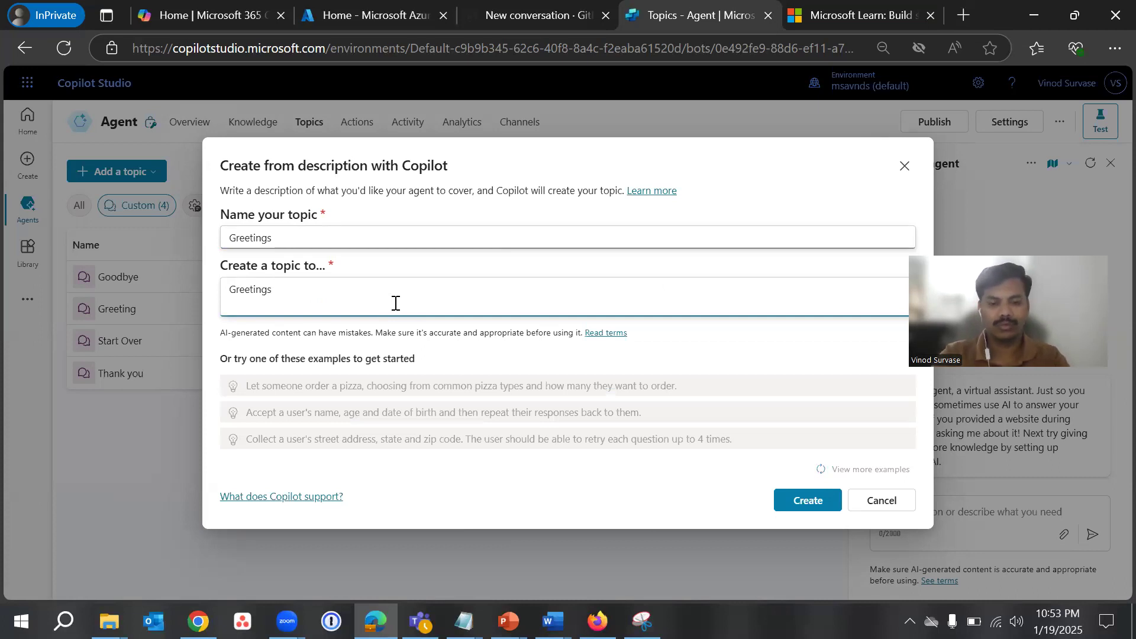
text(for the day!)
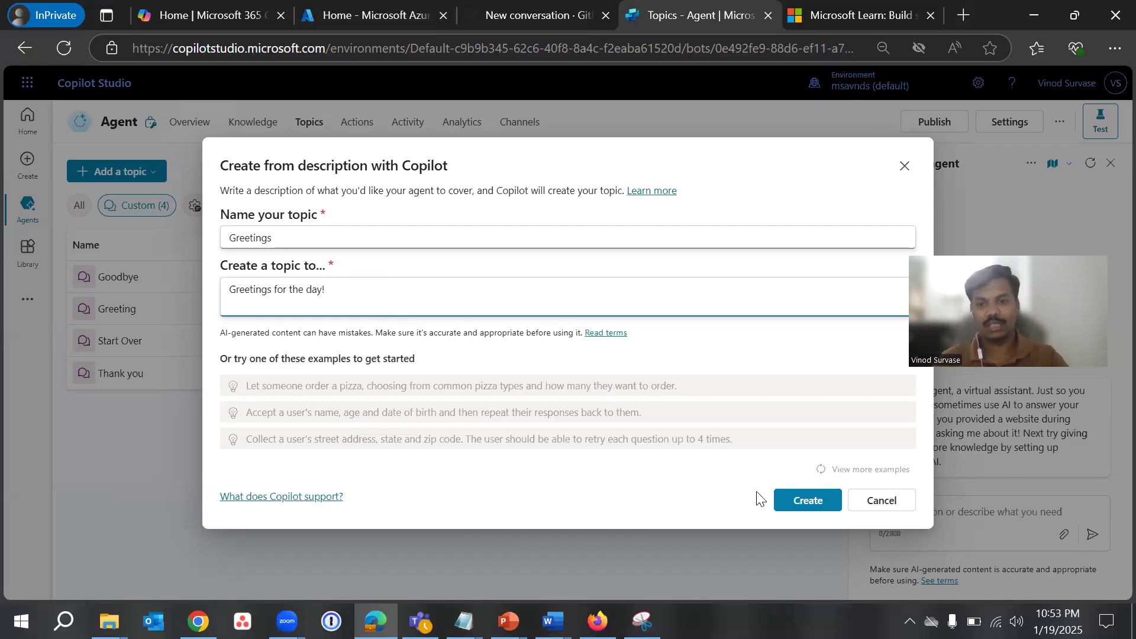
click(797, 500)
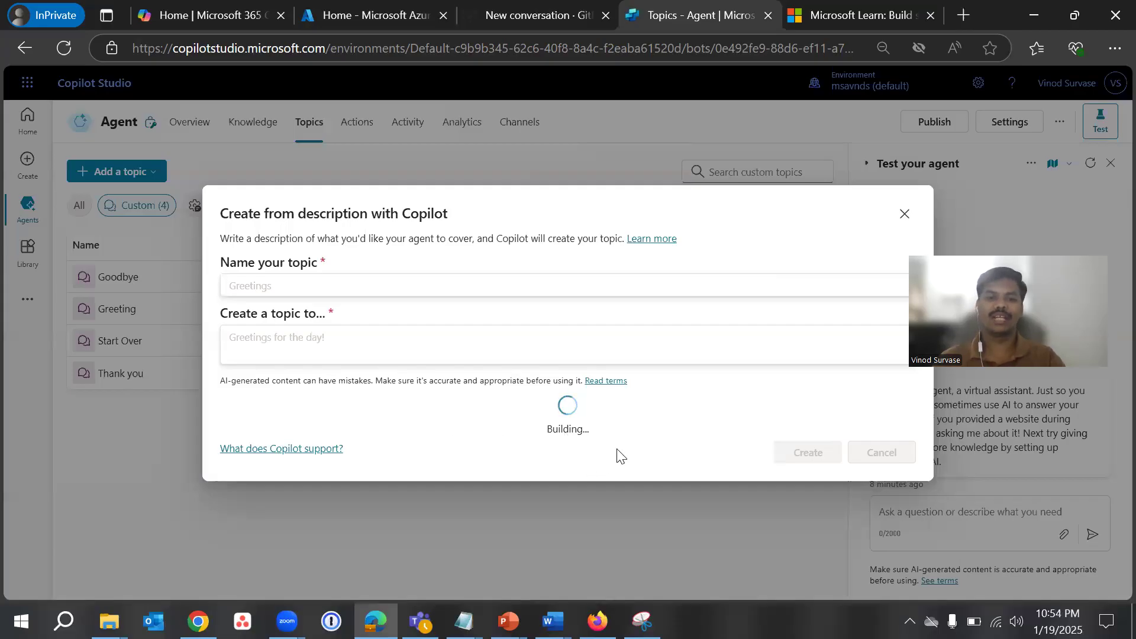
drag(546, 431, 616, 429)
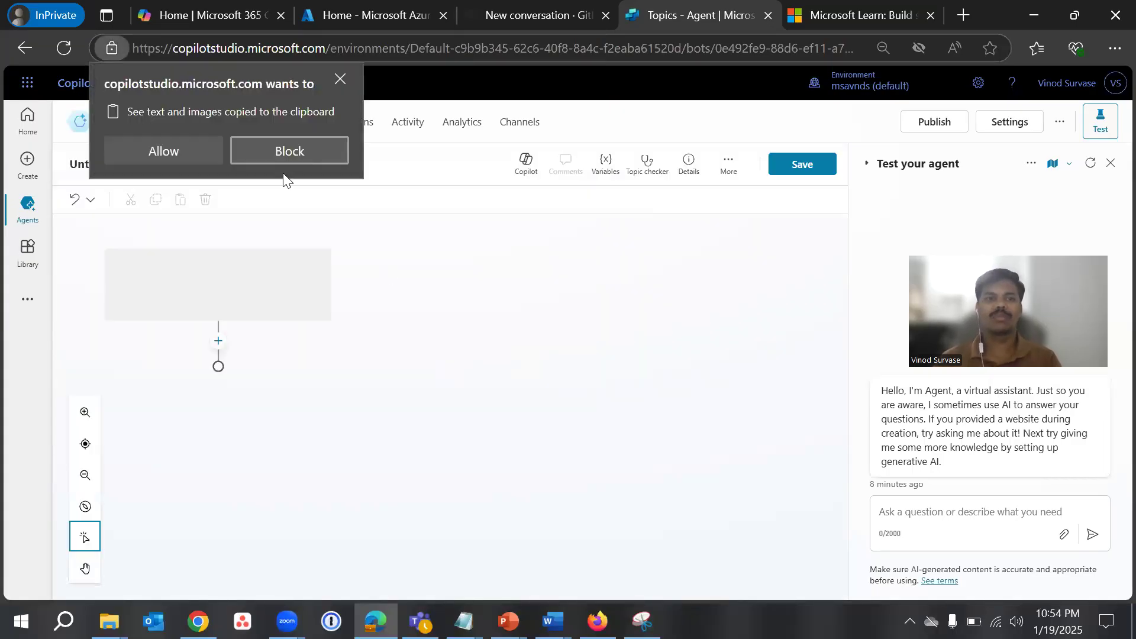
click(165, 150)
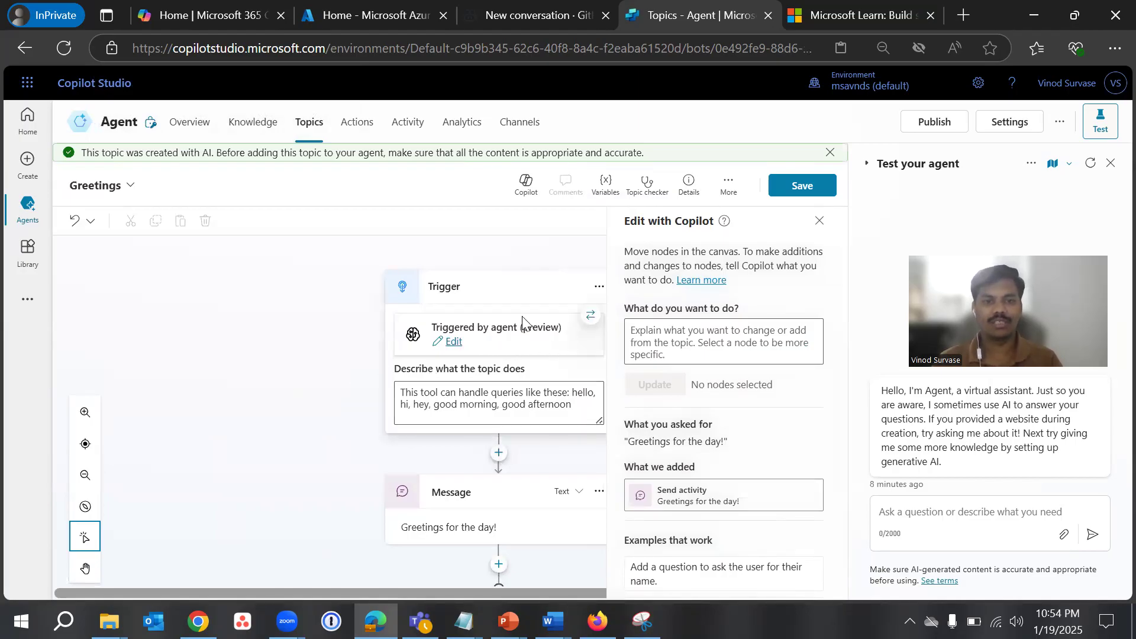
Look through the Copilot editing suggestions for the generated Greetings topic, and return to the agent's overview without saving.
scroll(533, 362, down, 1)
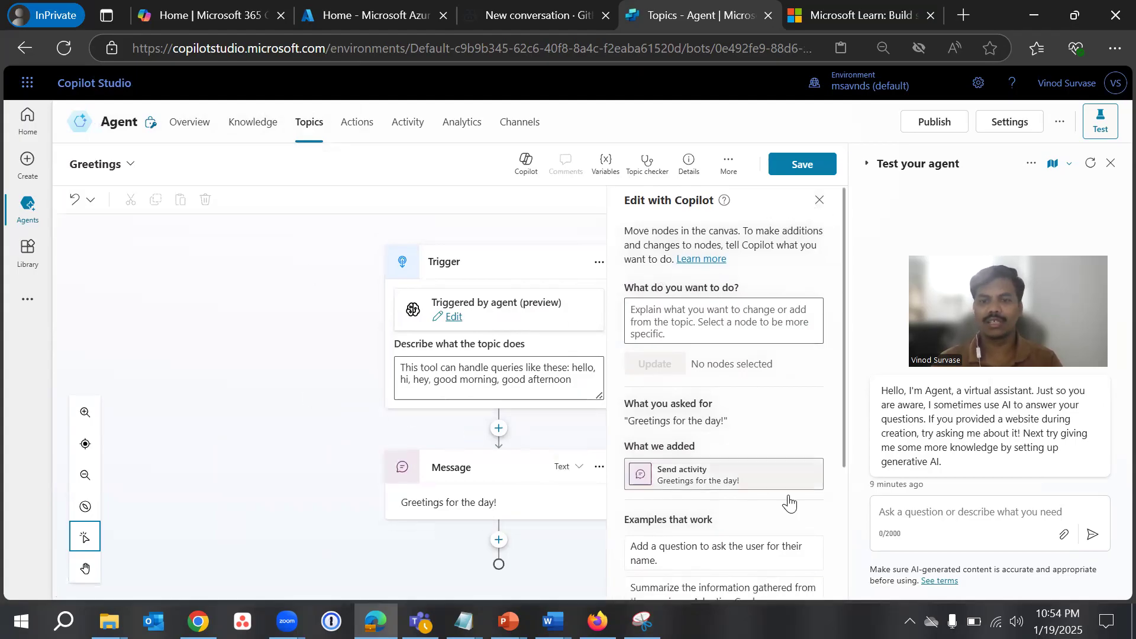
scroll(769, 468, down, 3)
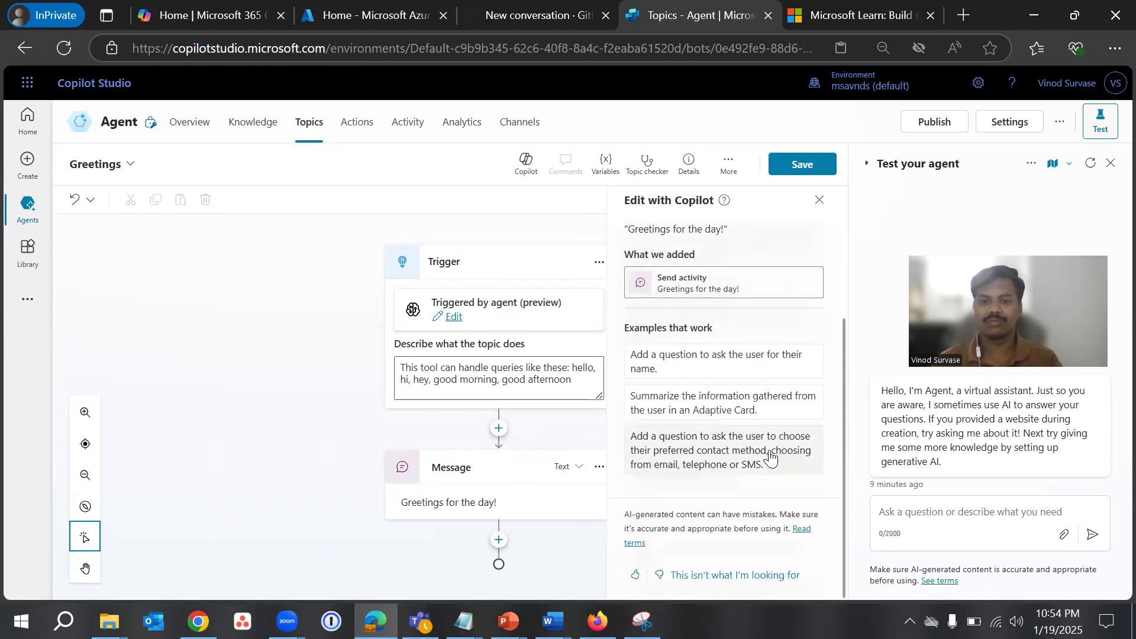
scroll(763, 446, up, 3)
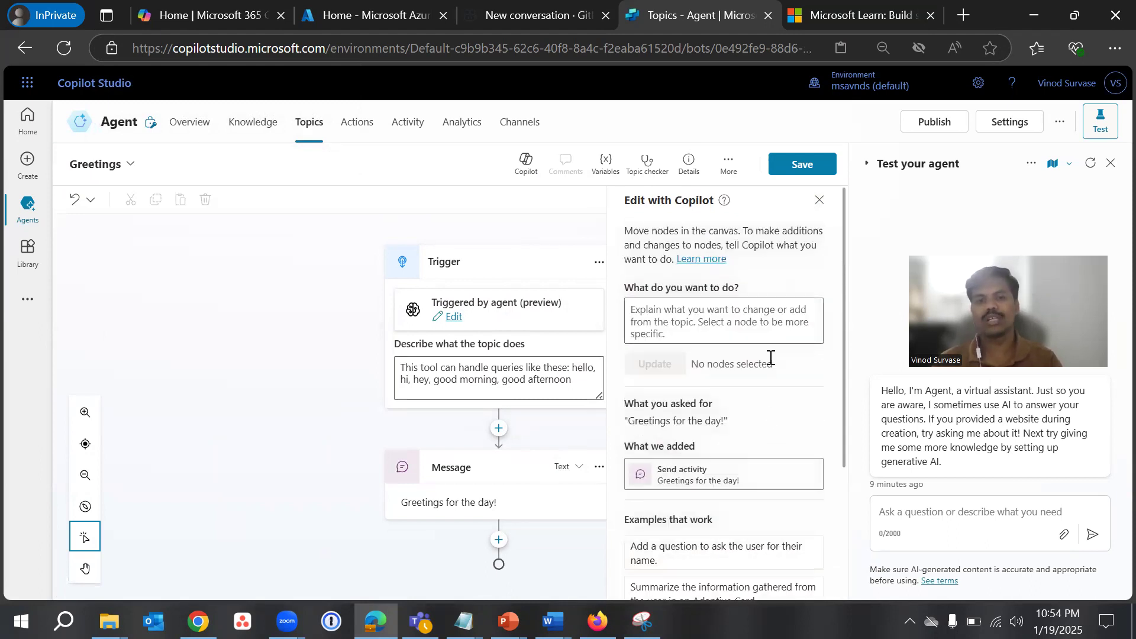
click(175, 122)
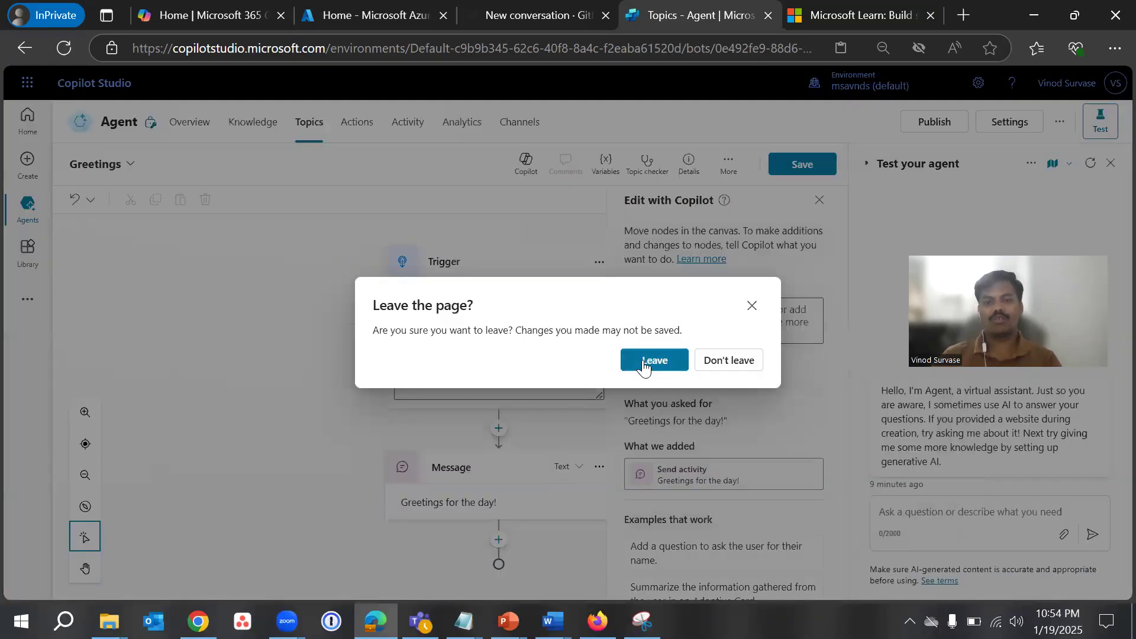
click(655, 361)
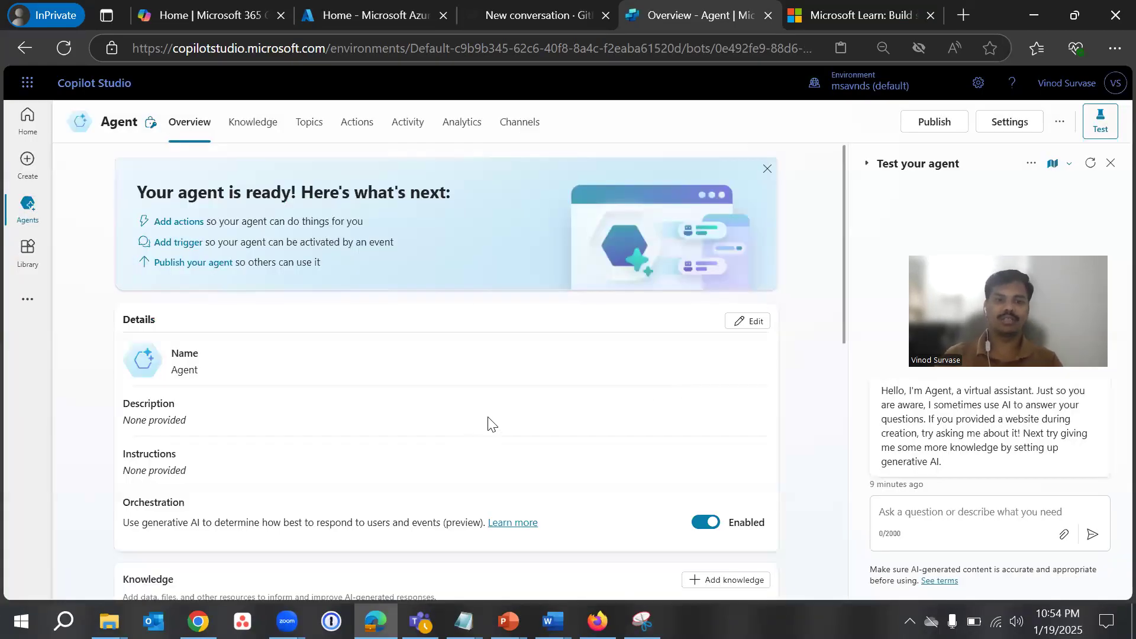
Enter Copilot Agent 1 as the name in the agent's details and look over the remaining overview sections.
click(749, 322)
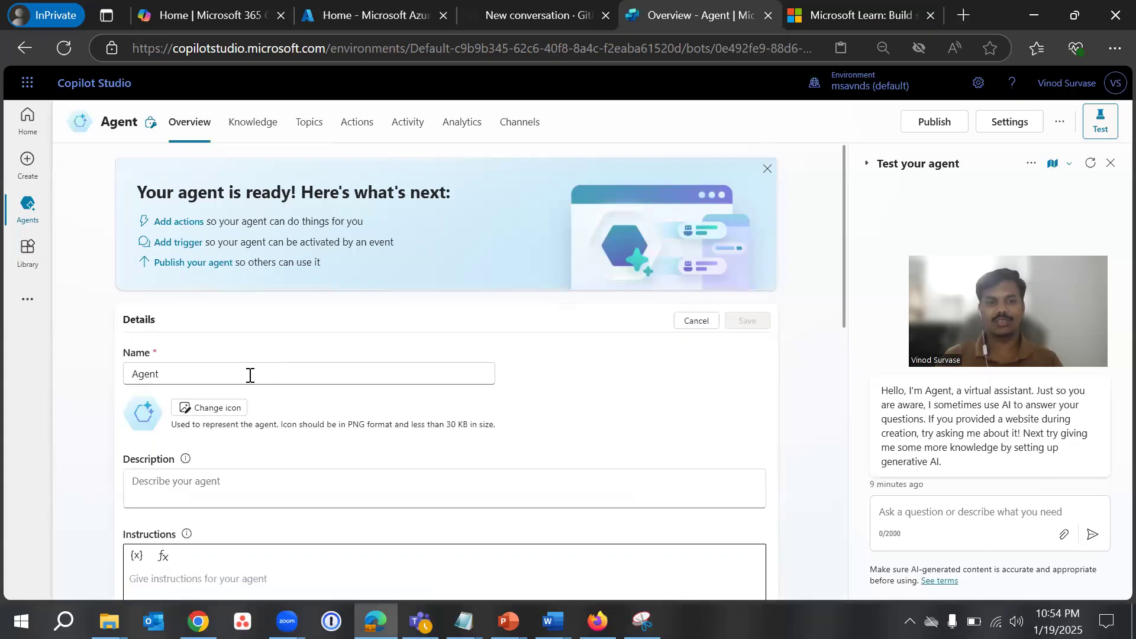
text(Copilot)
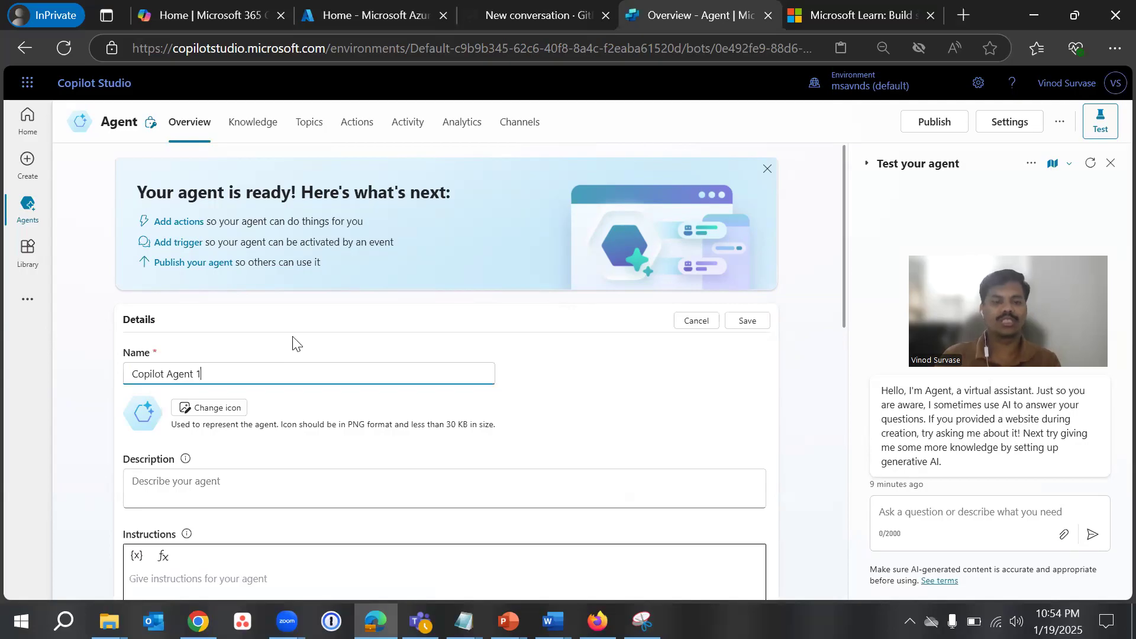
scroll(340, 438, down, 2)
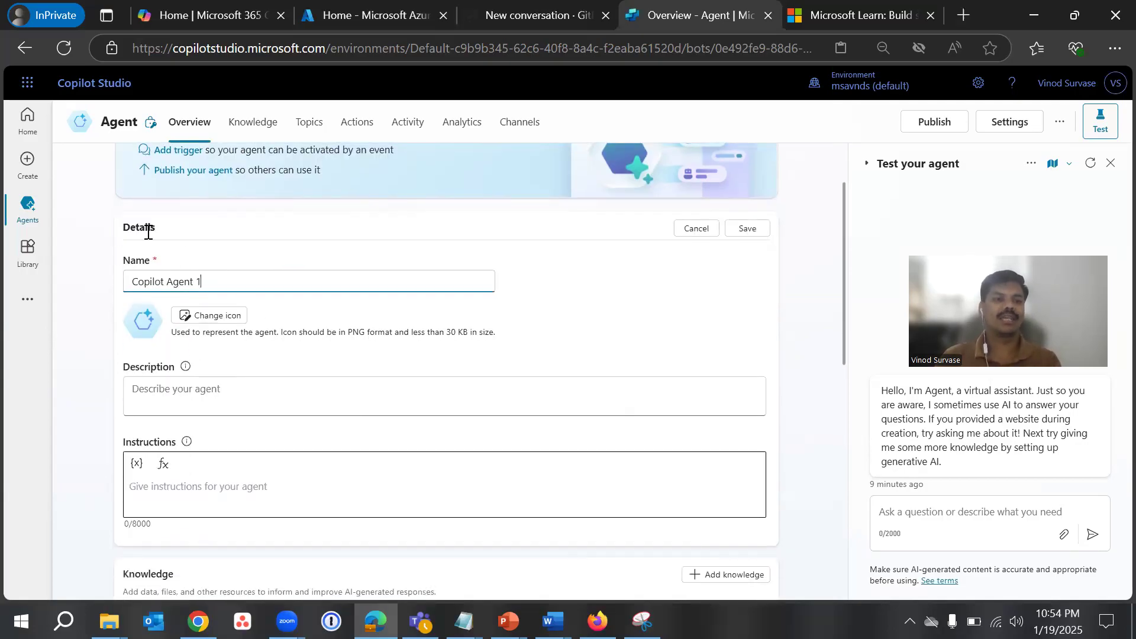
scroll(261, 380, down, 3)
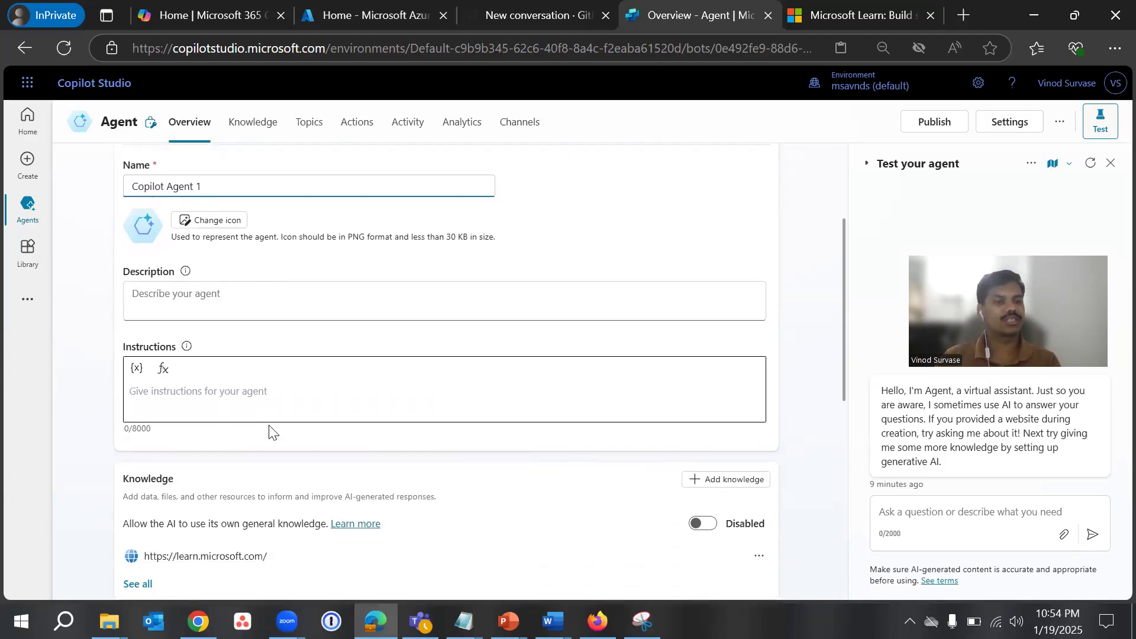
scroll(272, 437, down, 8)
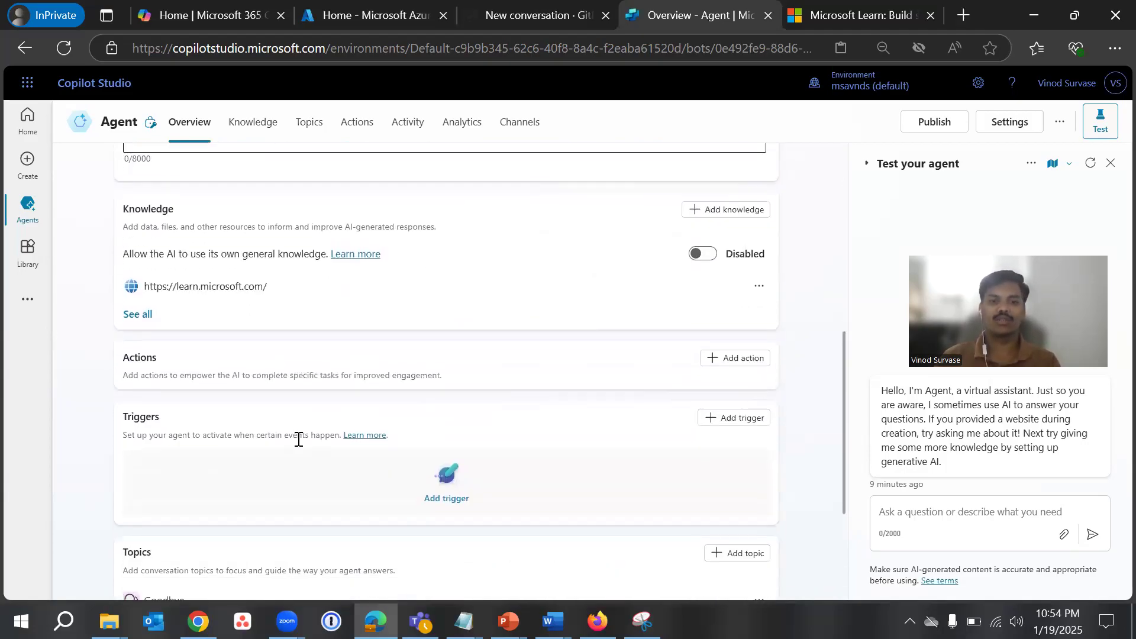
scroll(298, 439, down, 2)
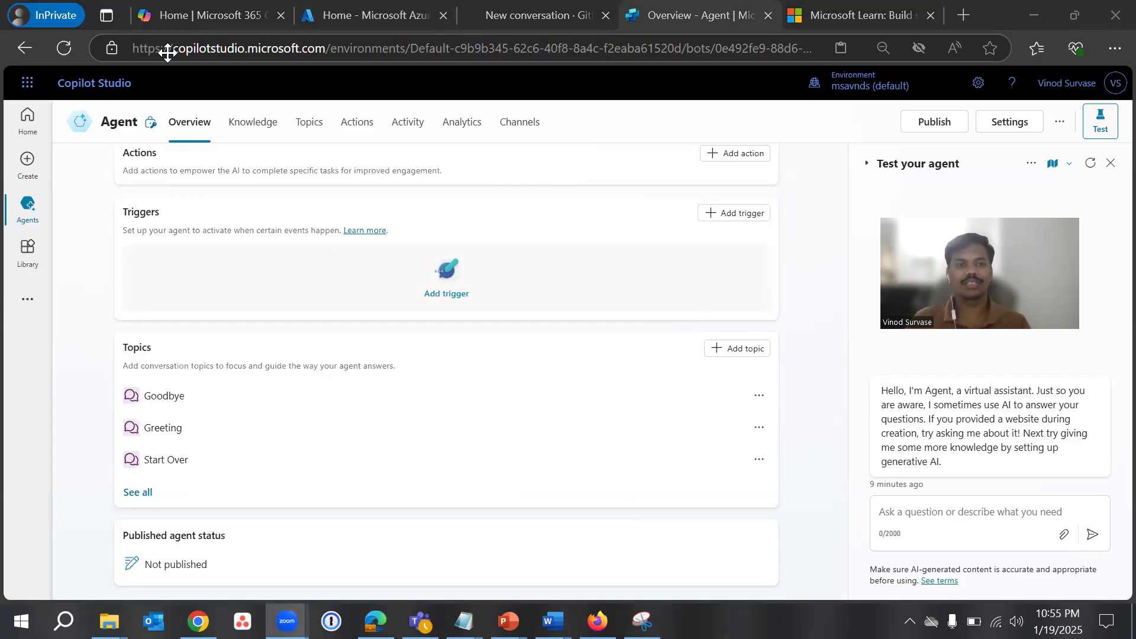
Publish the agent and look through its overview page.
drag(1039, 261, 168, 53)
click(1102, 128)
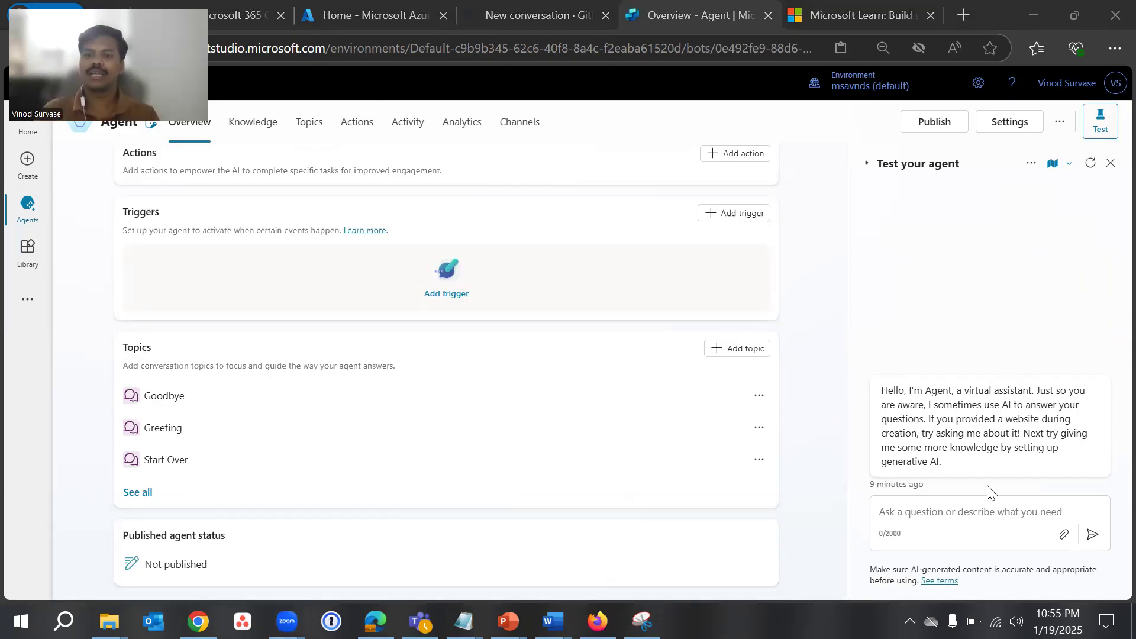
scroll(461, 411, up, 5)
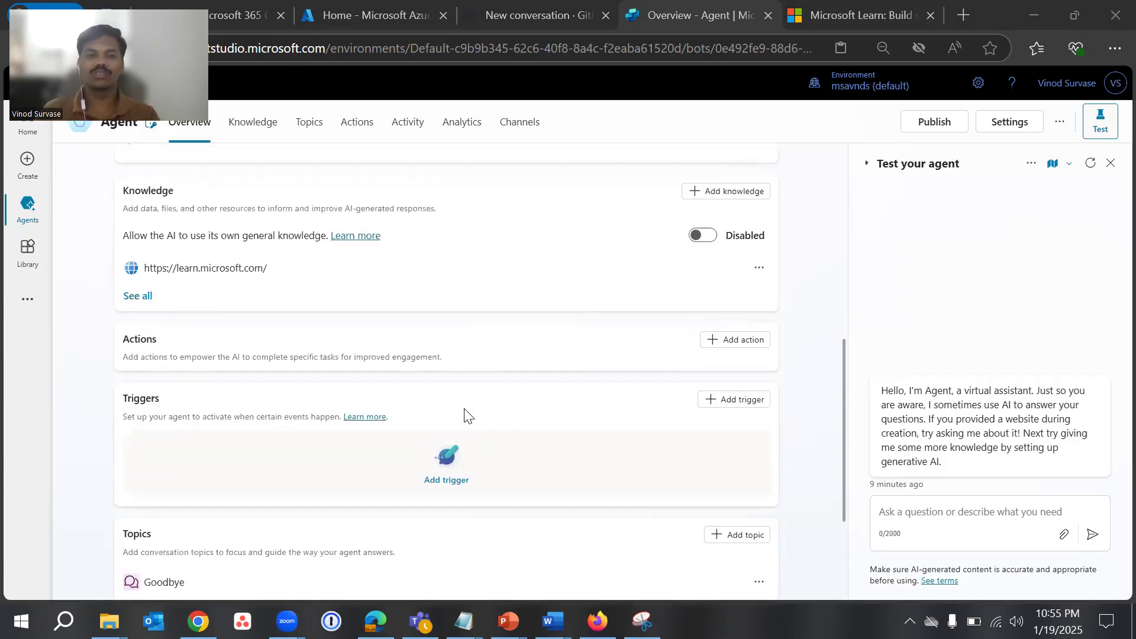
scroll(482, 408, up, 5)
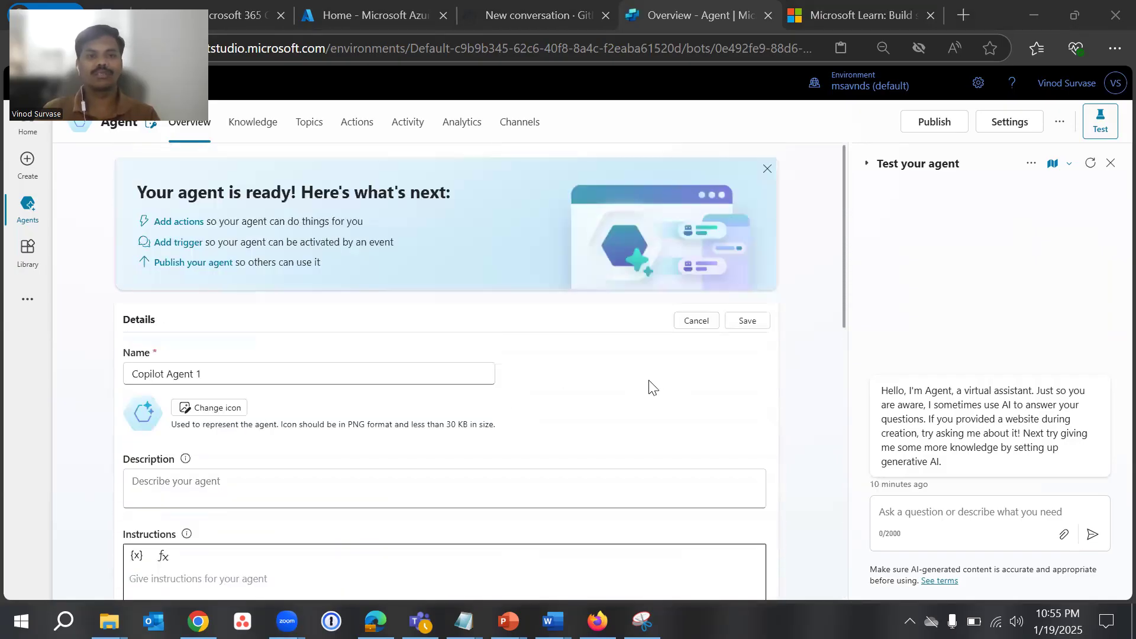
click(925, 123)
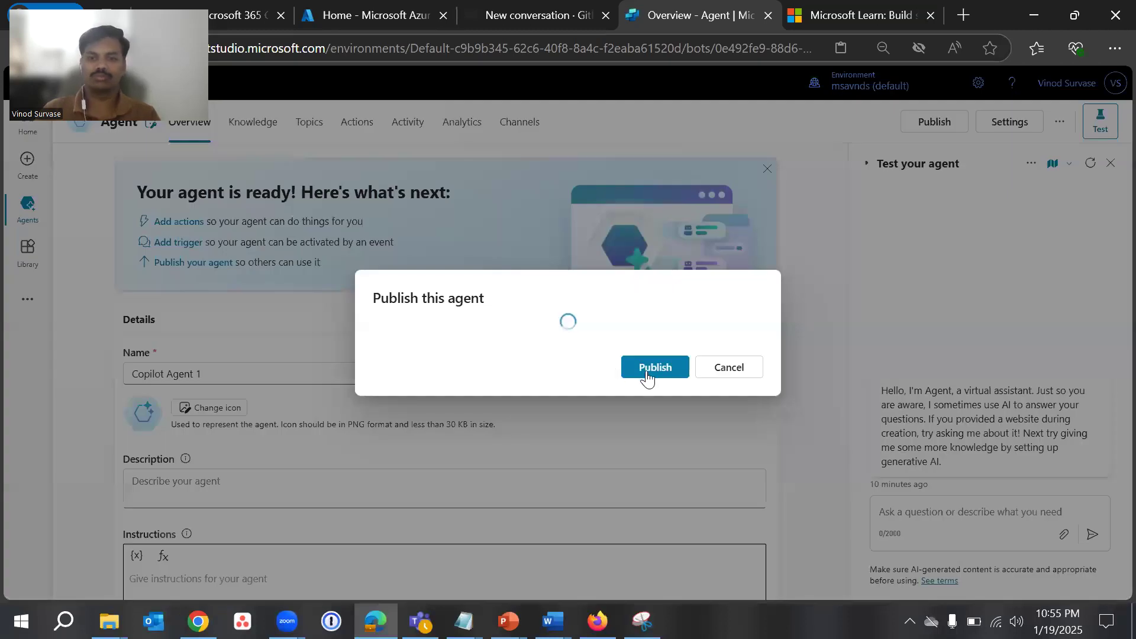
click(647, 372)
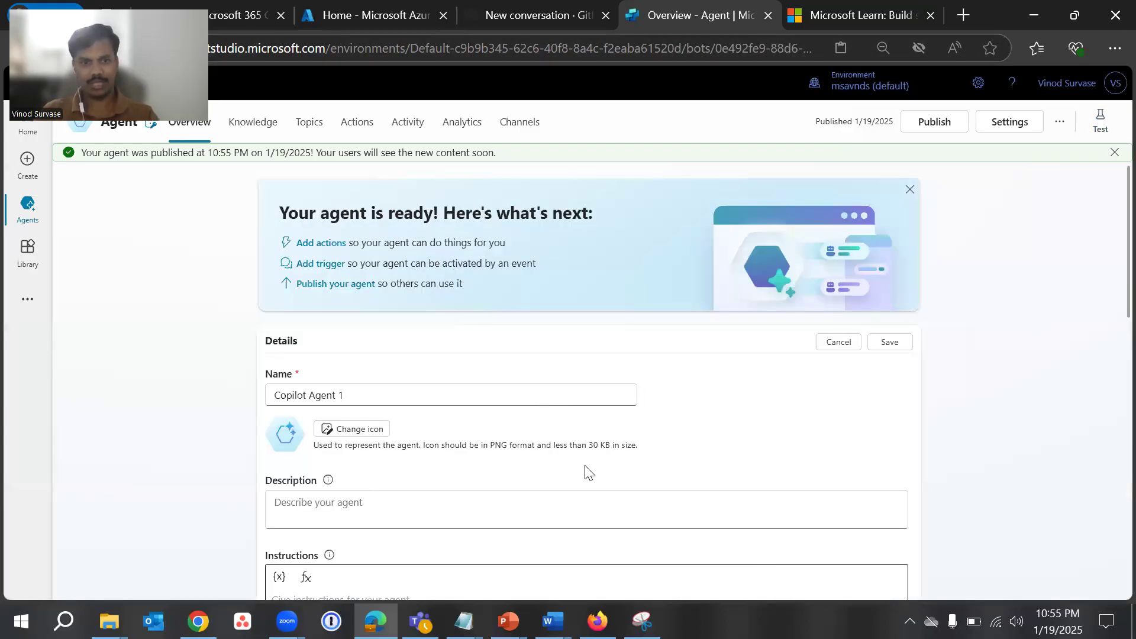
scroll(585, 472, down, 8)
scroll(586, 472, down, 5)
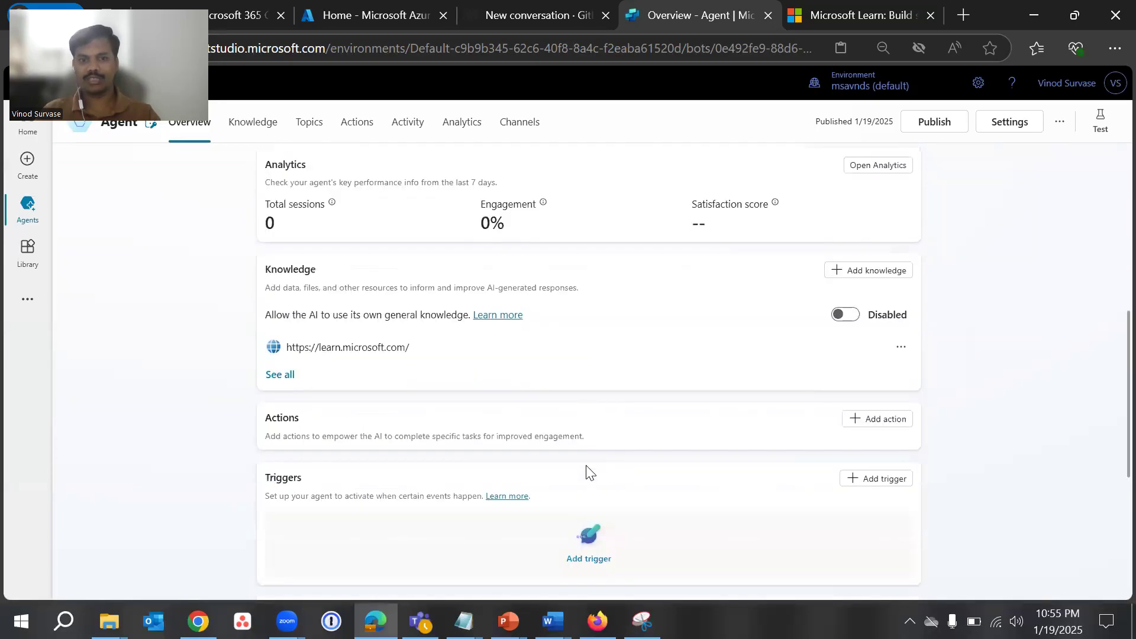
scroll(976, 431, up, 12)
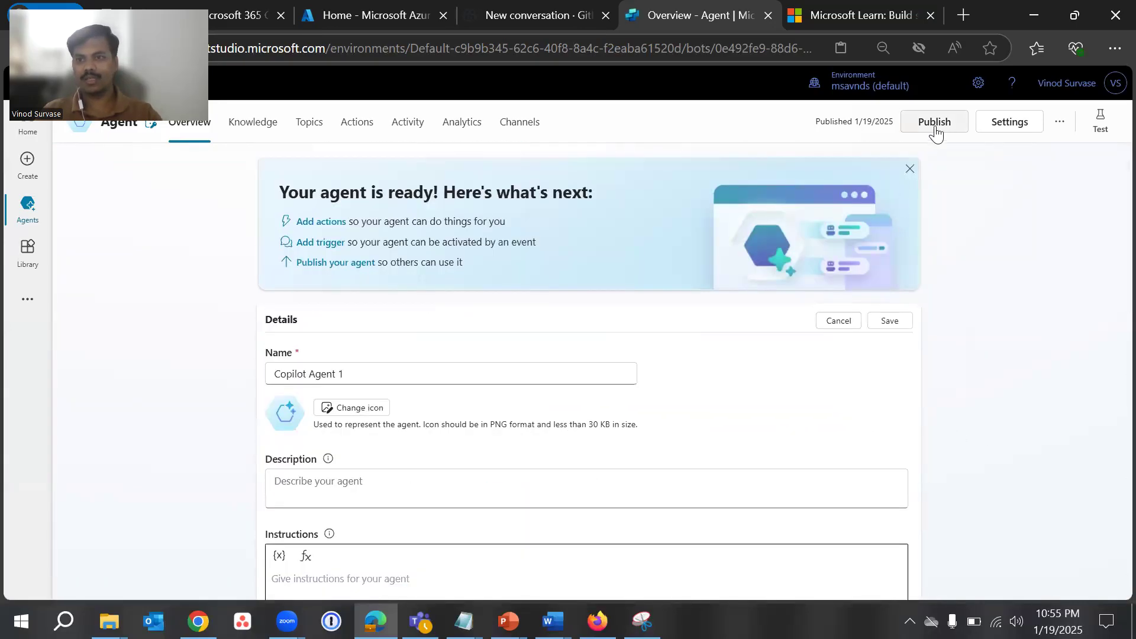
Open the agent's test chat and send the message "Hi".
click(1101, 122)
click(926, 513)
text(Hi)
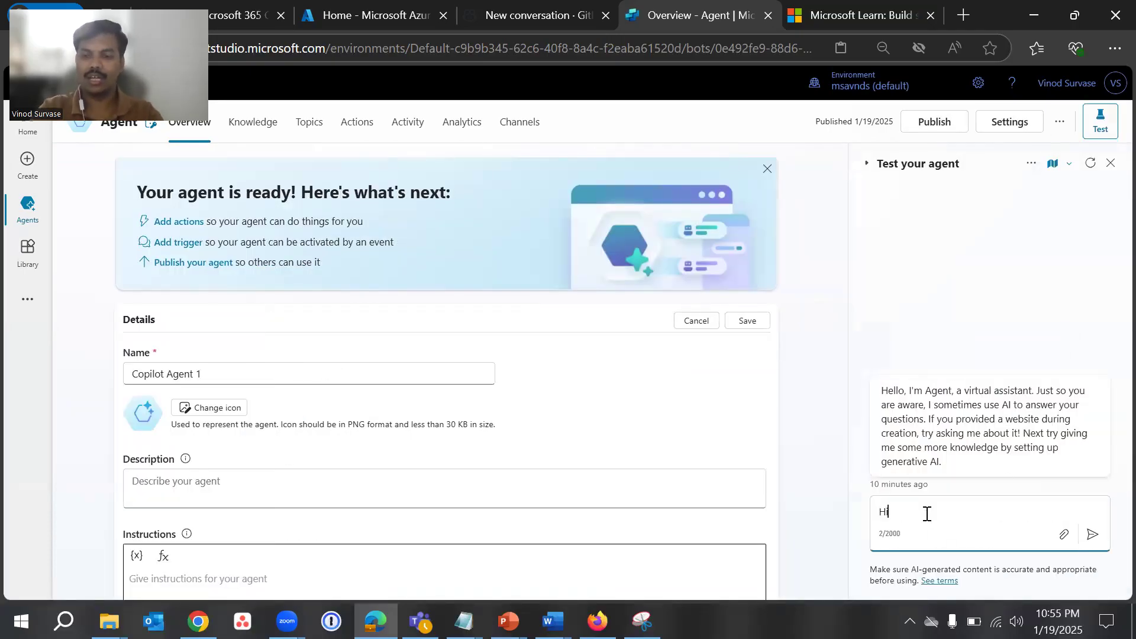
key(Return)
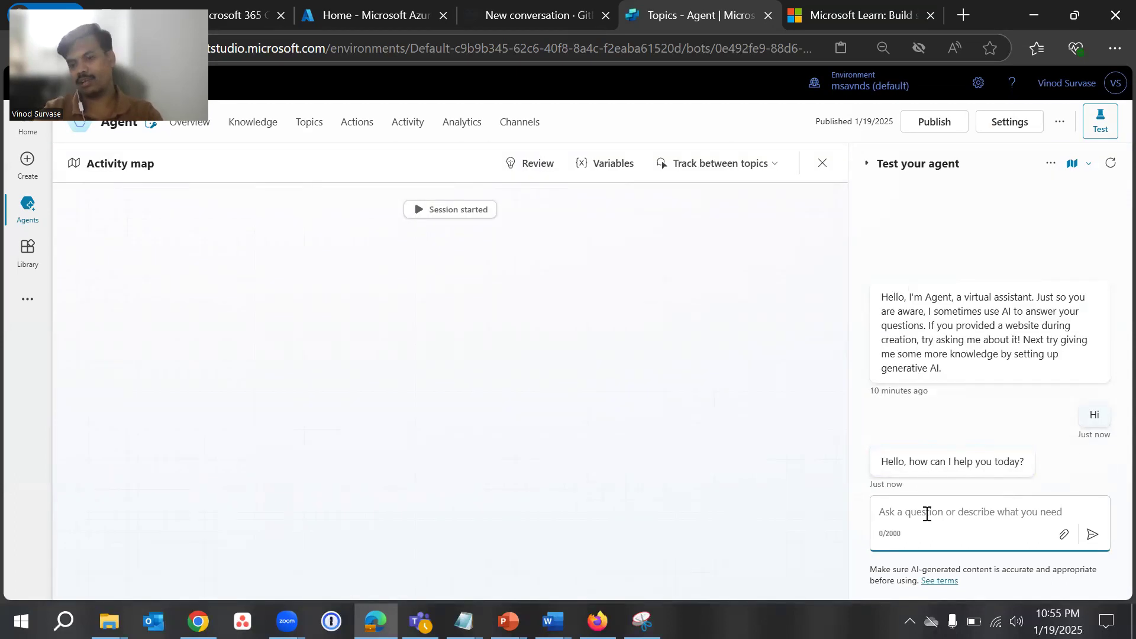
Ask the agent in the test chat "Find me a MS 700 series".
text(Find me a MS 700)
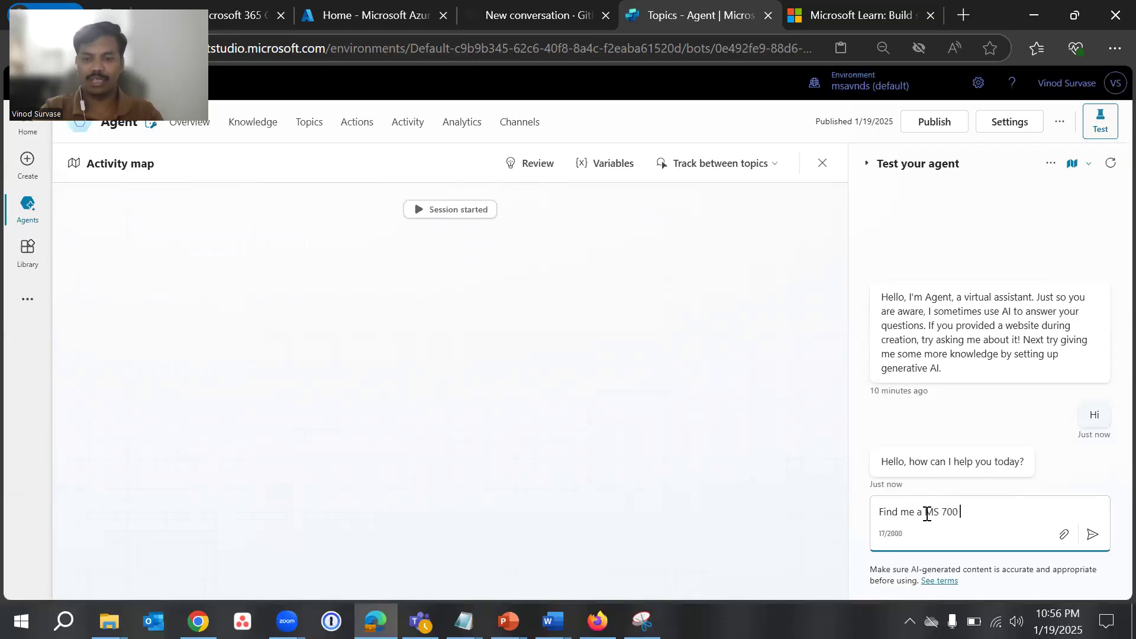
text( ser)
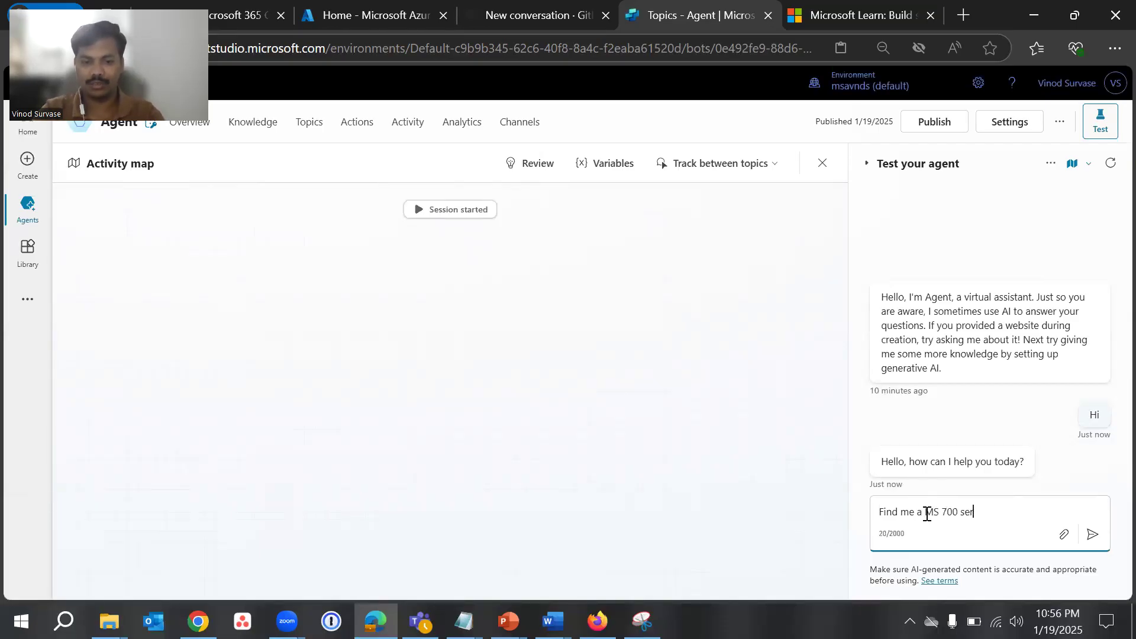
text(ies)
key(Return)
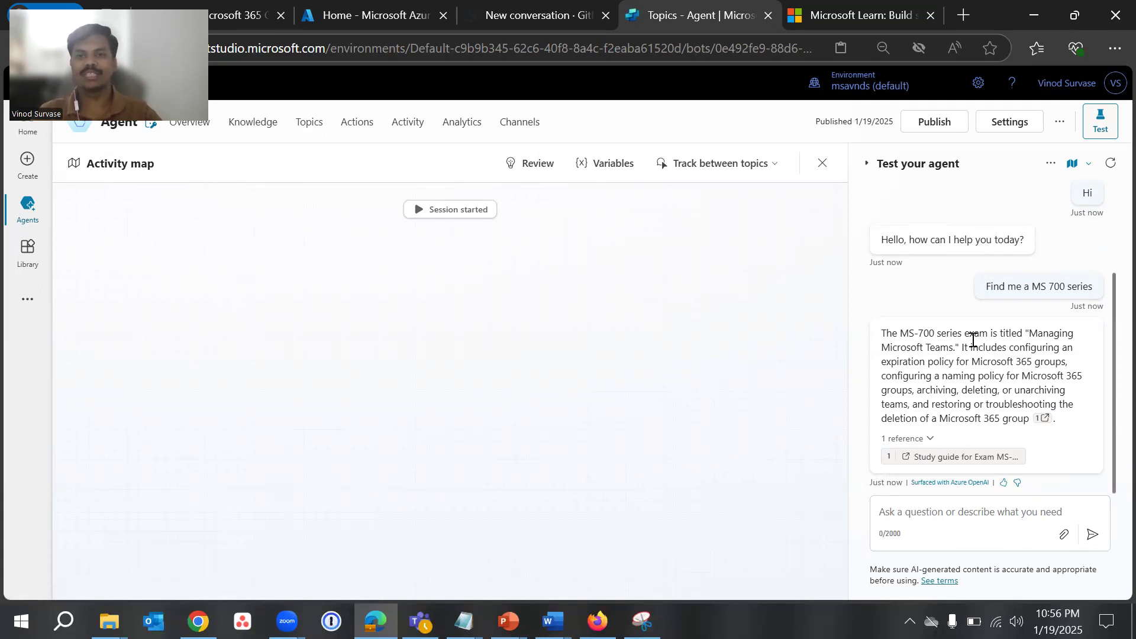
Look over the Microsoft Learn home page used as the knowledge source and return to the agent's test chat.
click(862, 13)
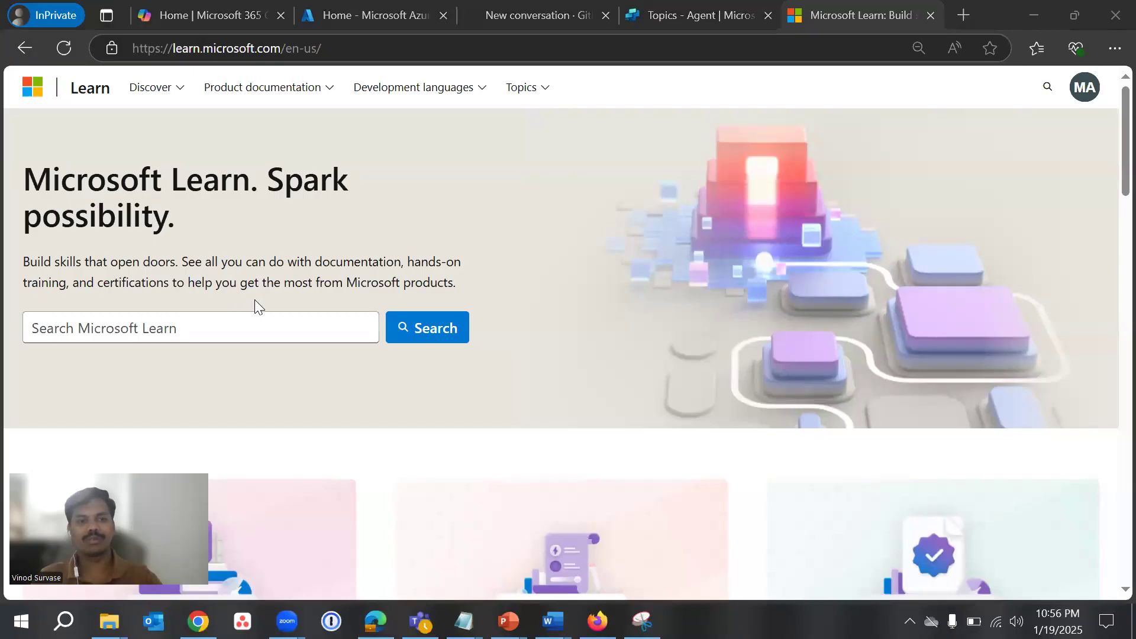
scroll(616, 279, down, 4)
scroll(635, 286, up, 6)
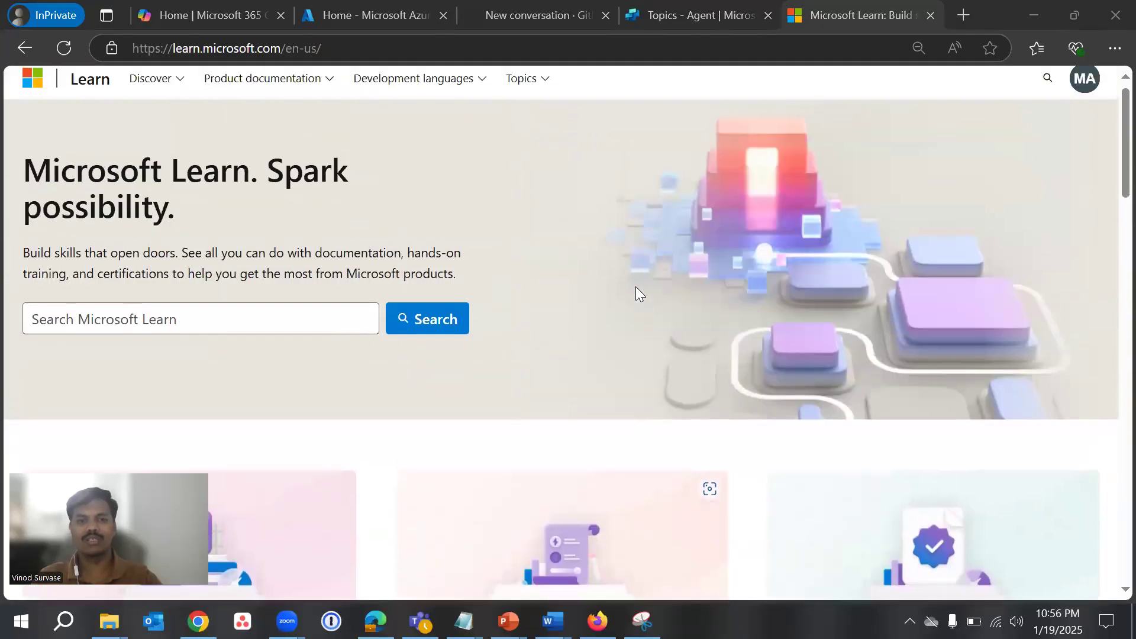
key(ctrl+shift+Tab)
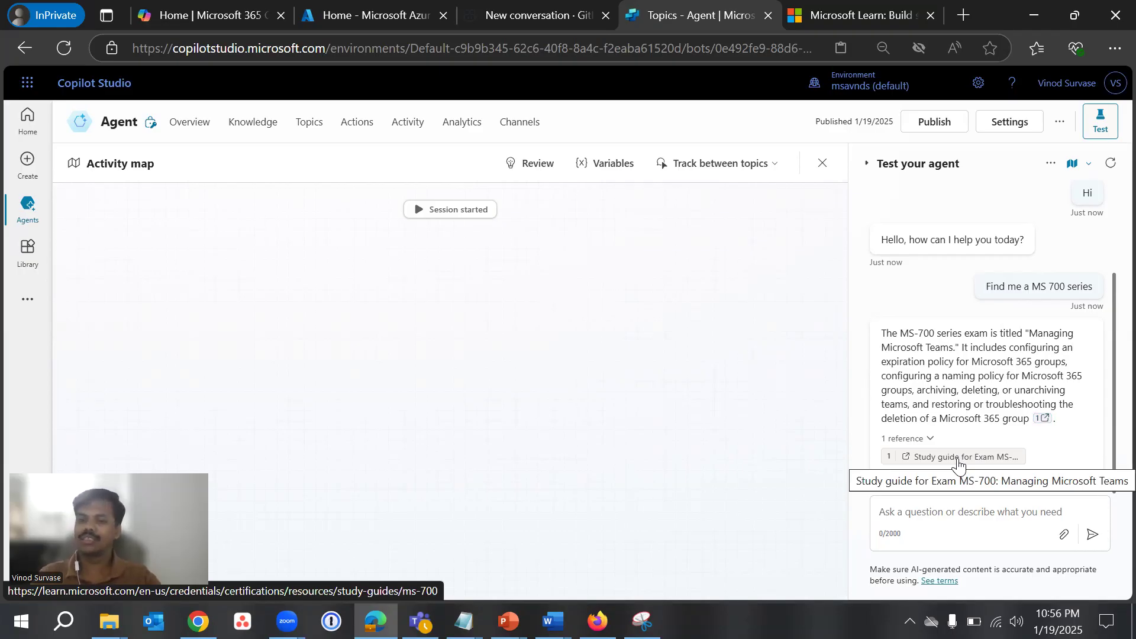
Ask the agent in the test chat "Give me video series on Azure AZ-500".
click(954, 508)
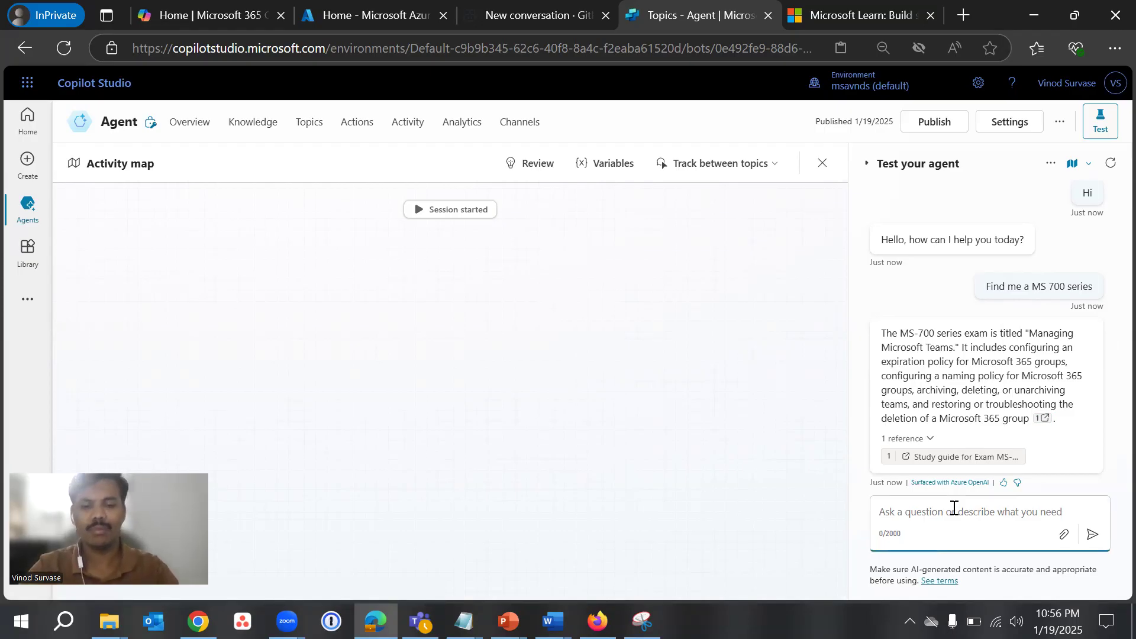
text(Give me )
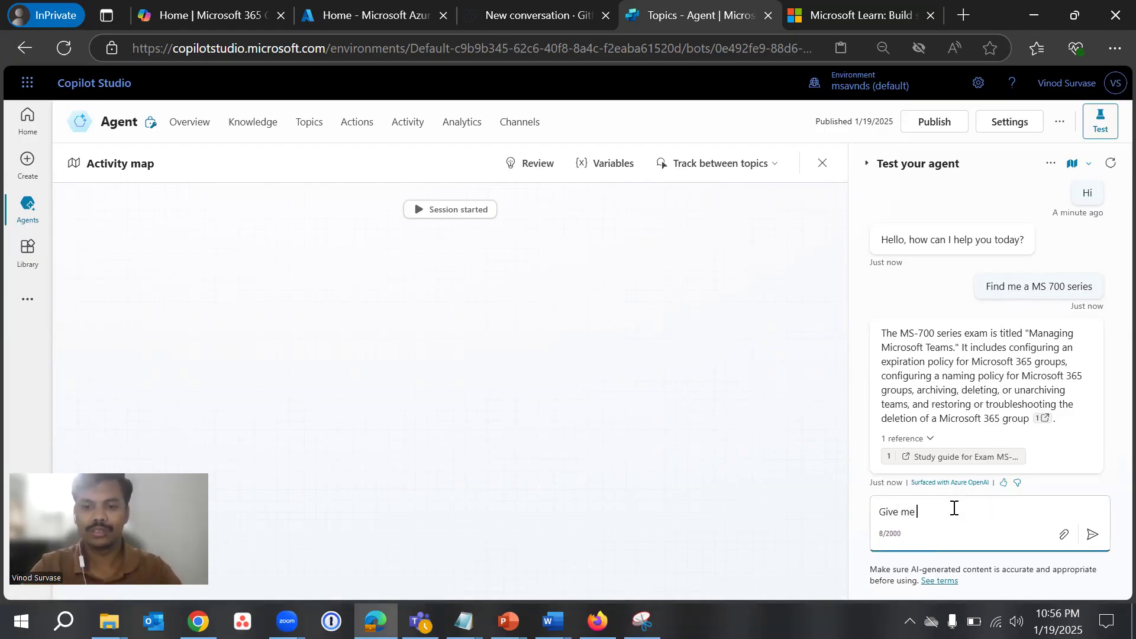
text(video ser)
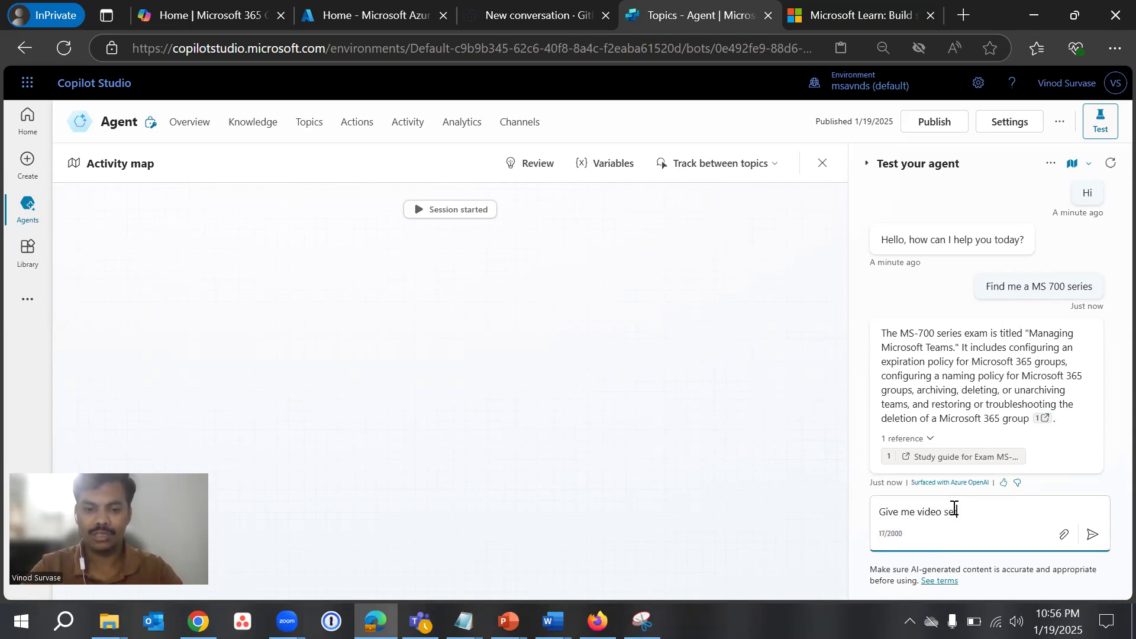
text(ies on Azure )
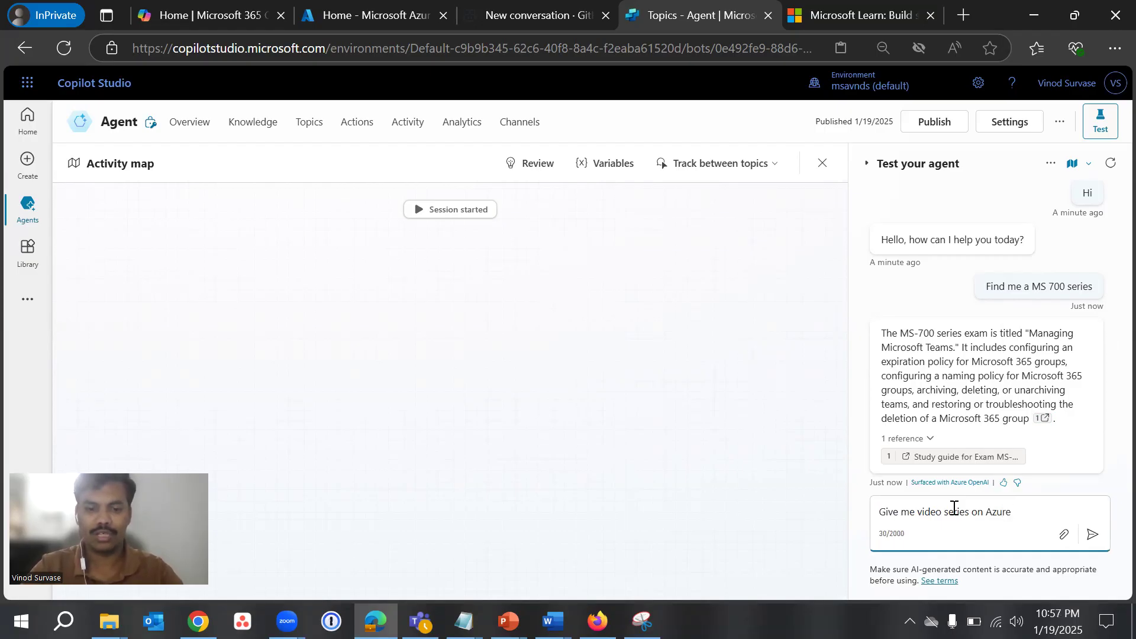
text(AZ-500)
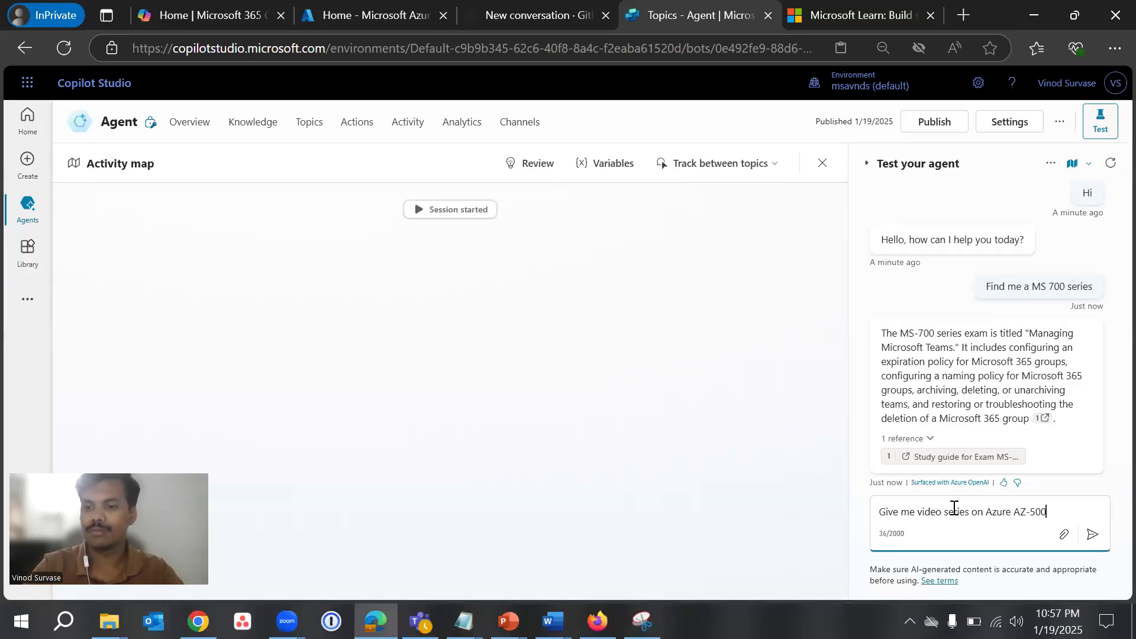
key(Return)
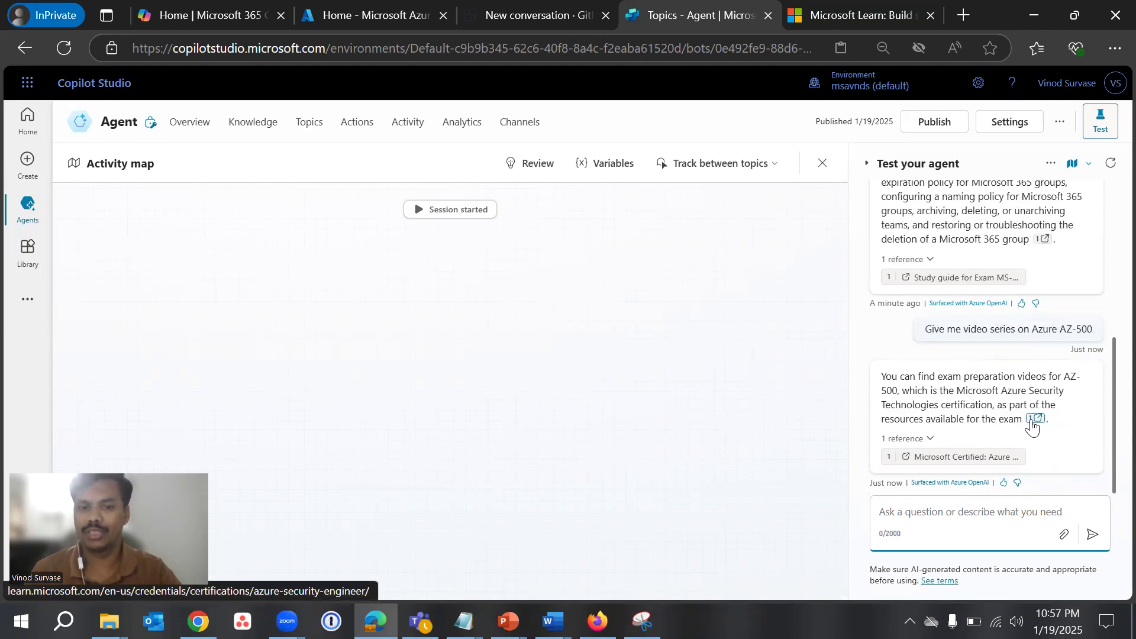
Open the reference cited in the AZ-500 answer, look through the certification page's exam preparation sections, and return to the agent.
click(980, 457)
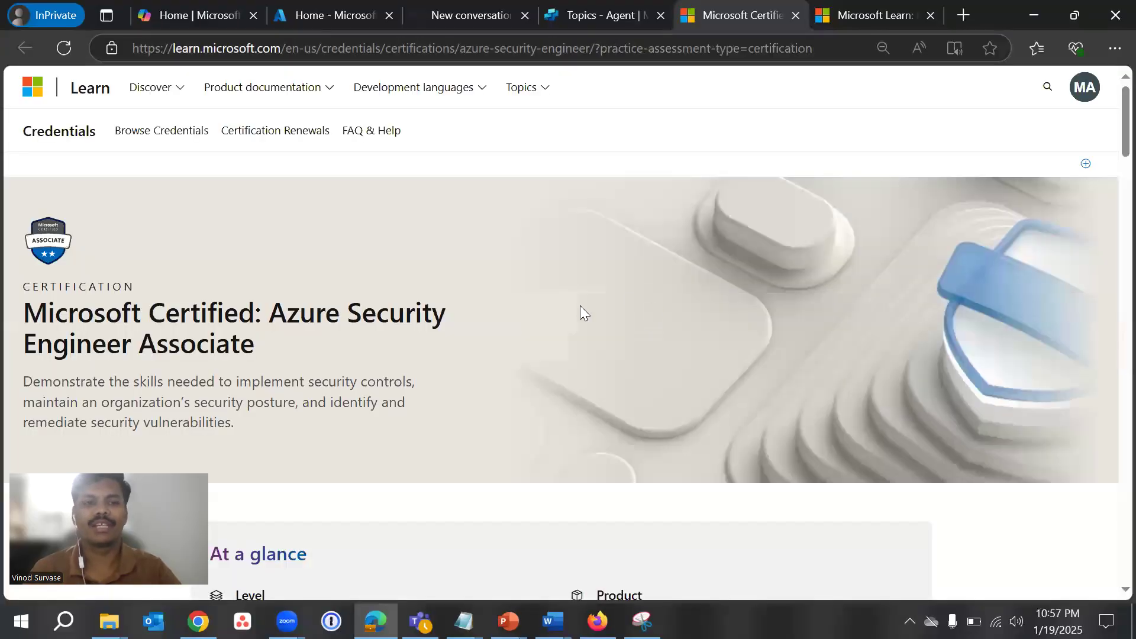
scroll(590, 342, down, 4)
scroll(613, 347, down, 15)
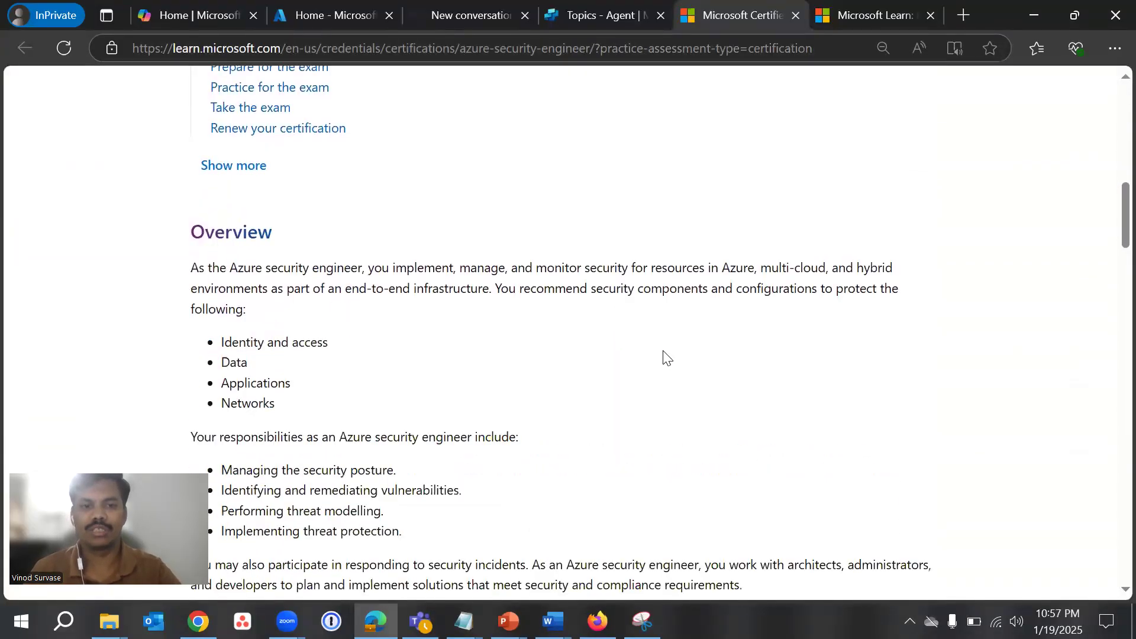
scroll(668, 350, down, 6)
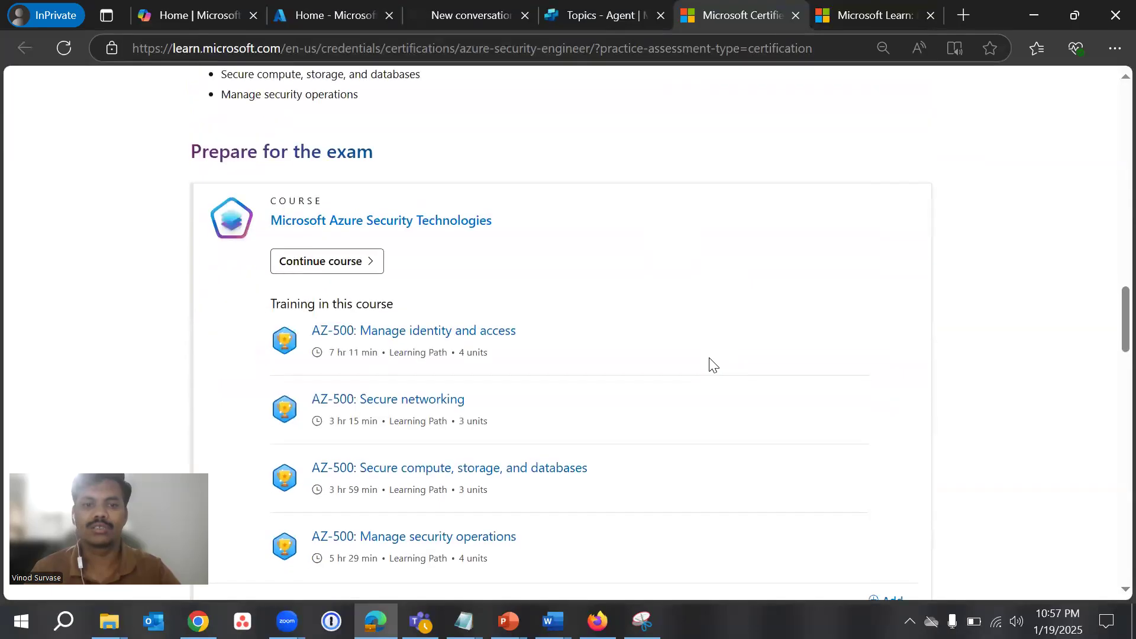
scroll(710, 363, down, 8)
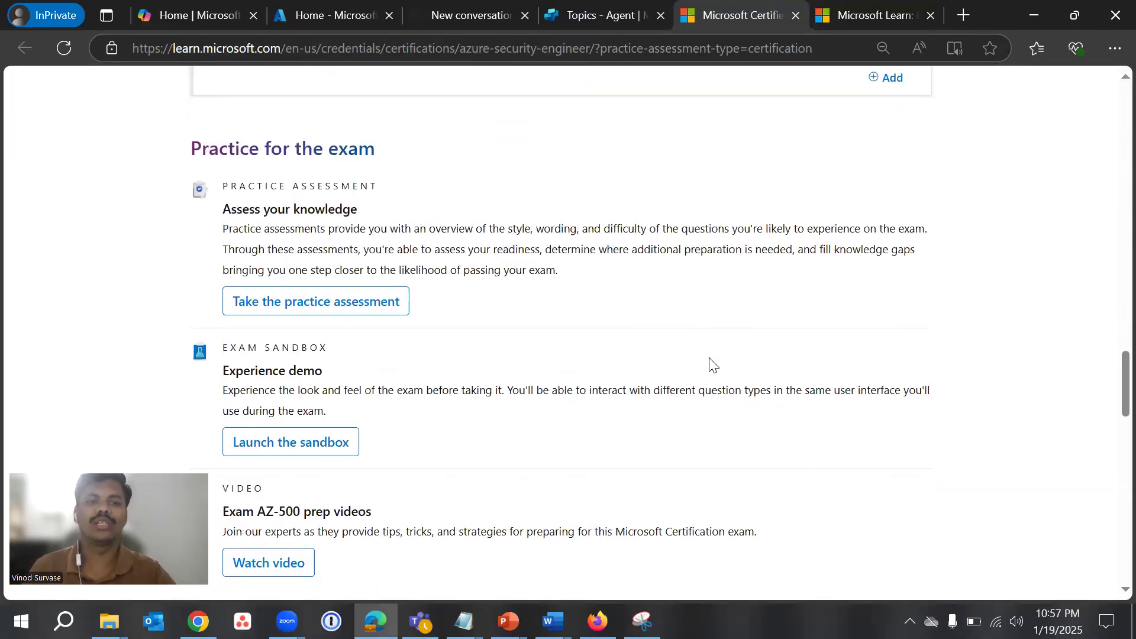
scroll(710, 360, up, 15)
scroll(710, 359, up, 15)
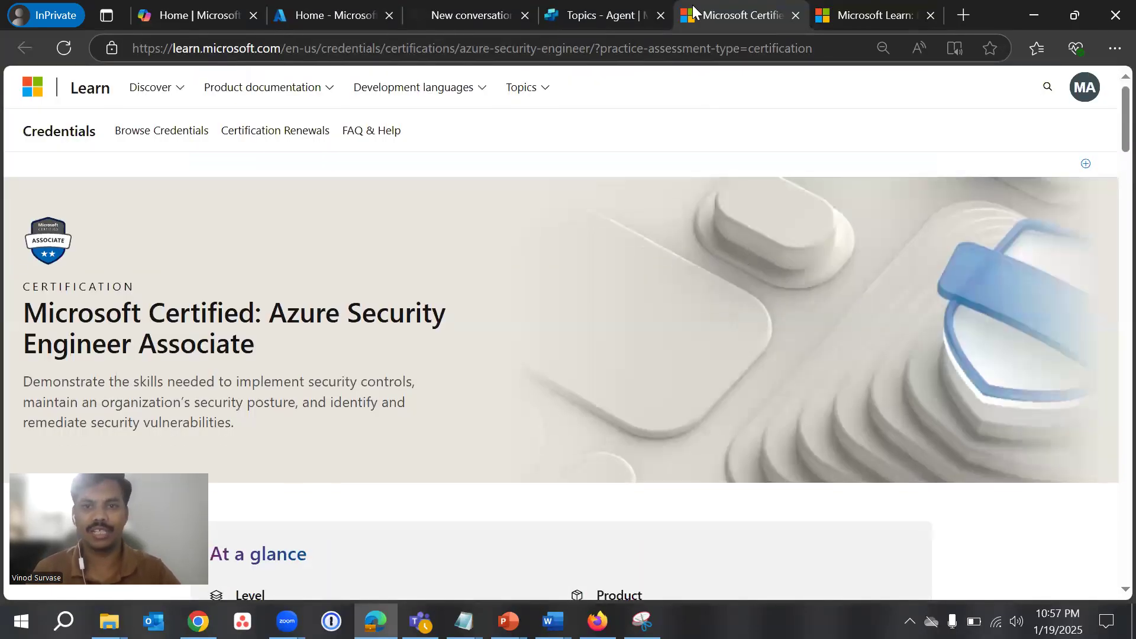
click(582, 15)
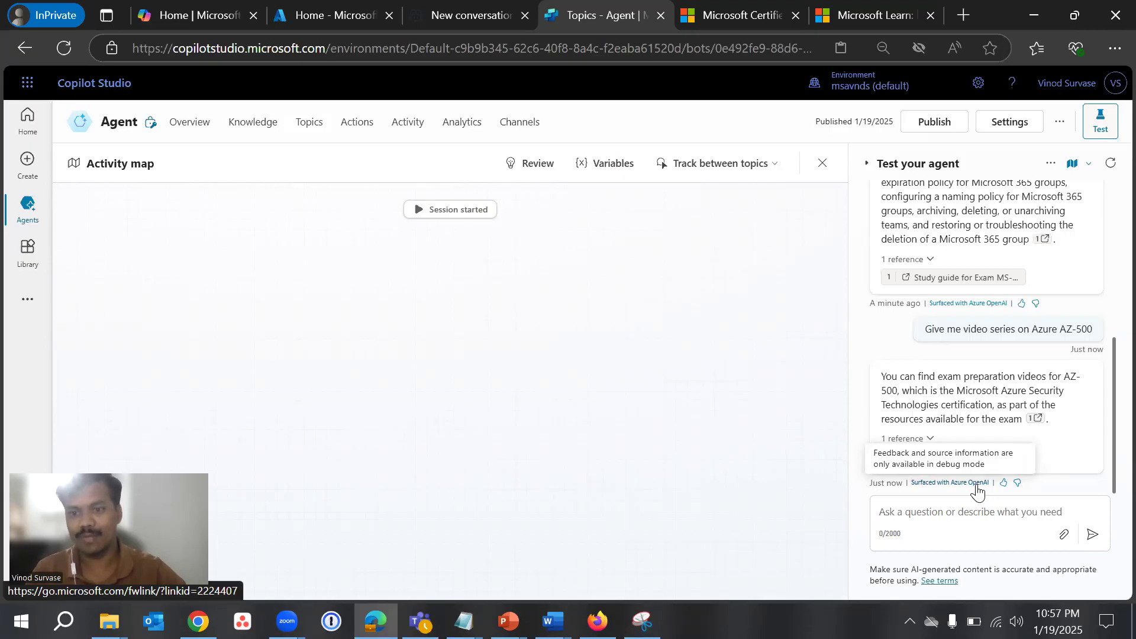
Ask the agent in the test chat "Can you give me Az-104 series along with how to guides".
click(953, 515)
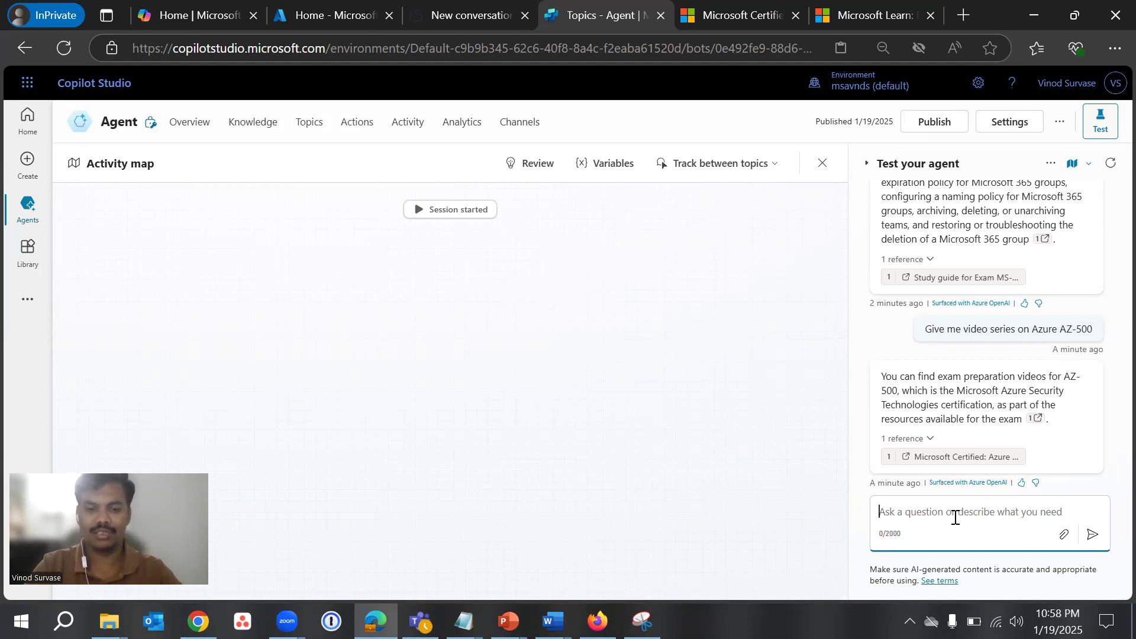
text(Can you)
text( give me )
text(Az-10)
text(4 seri)
text(es and)
key(BackSpace)
key(BackSpace)
text(long with )
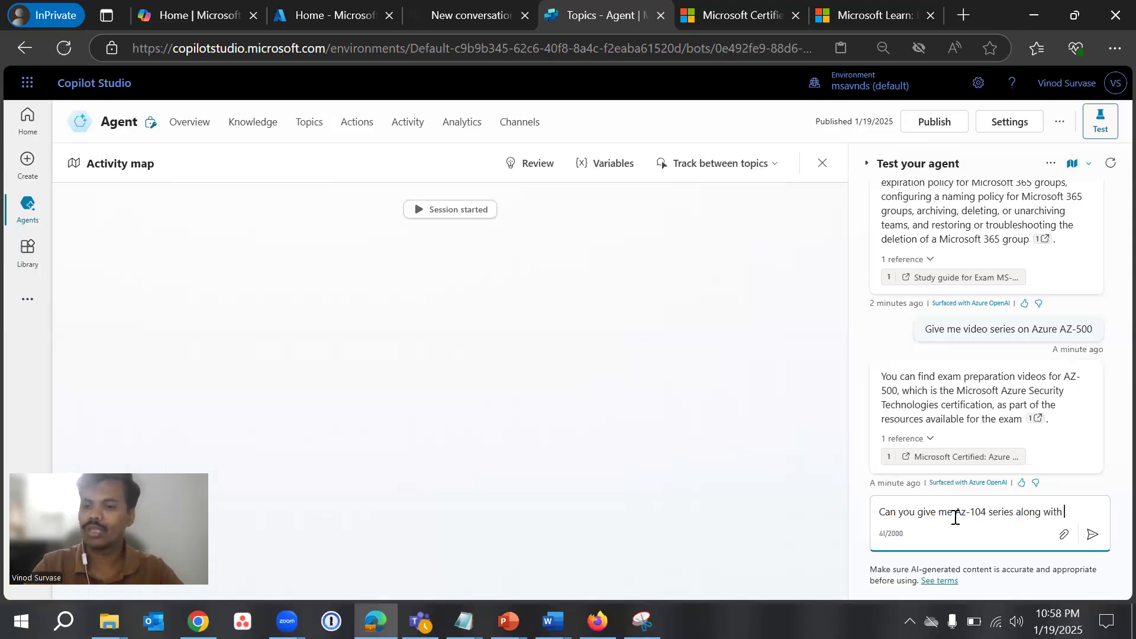
text(how to )
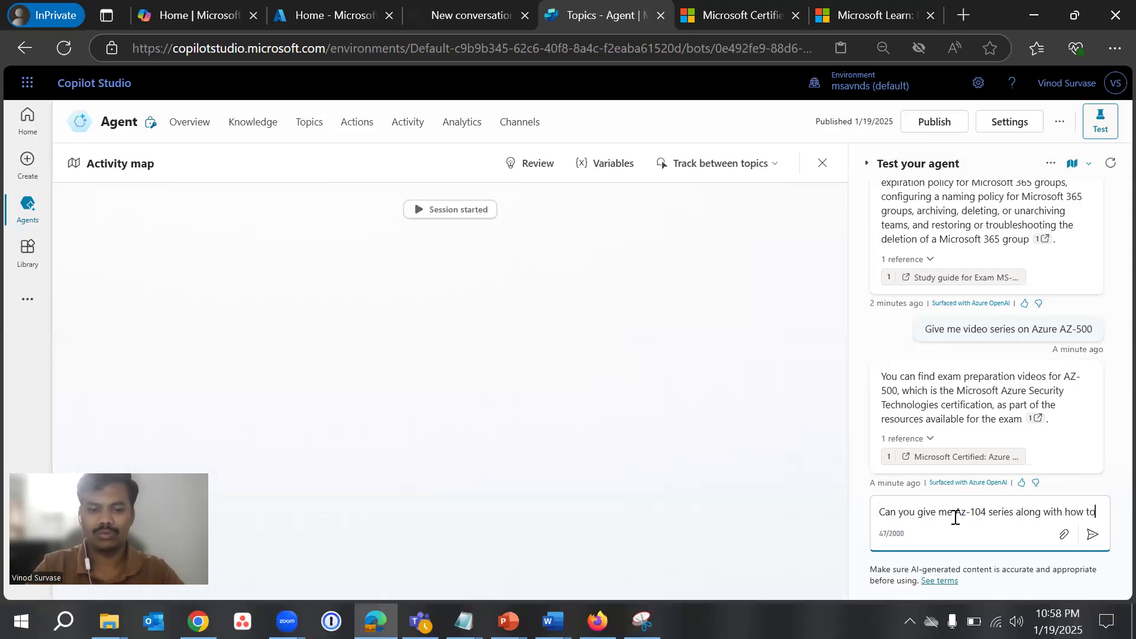
text(guides)
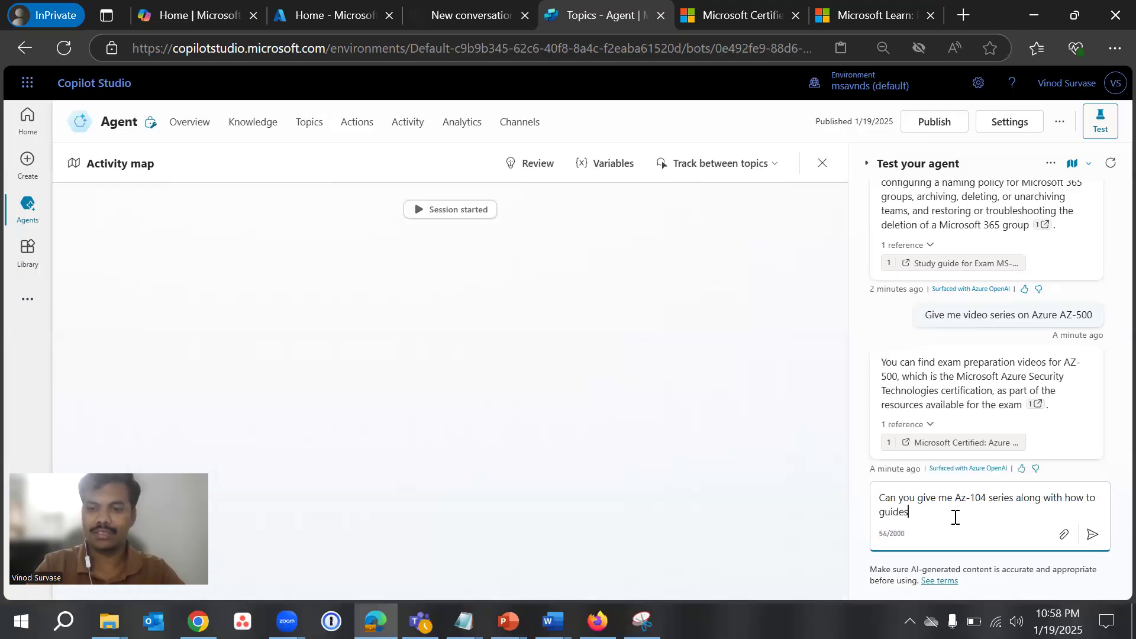
key(Return)
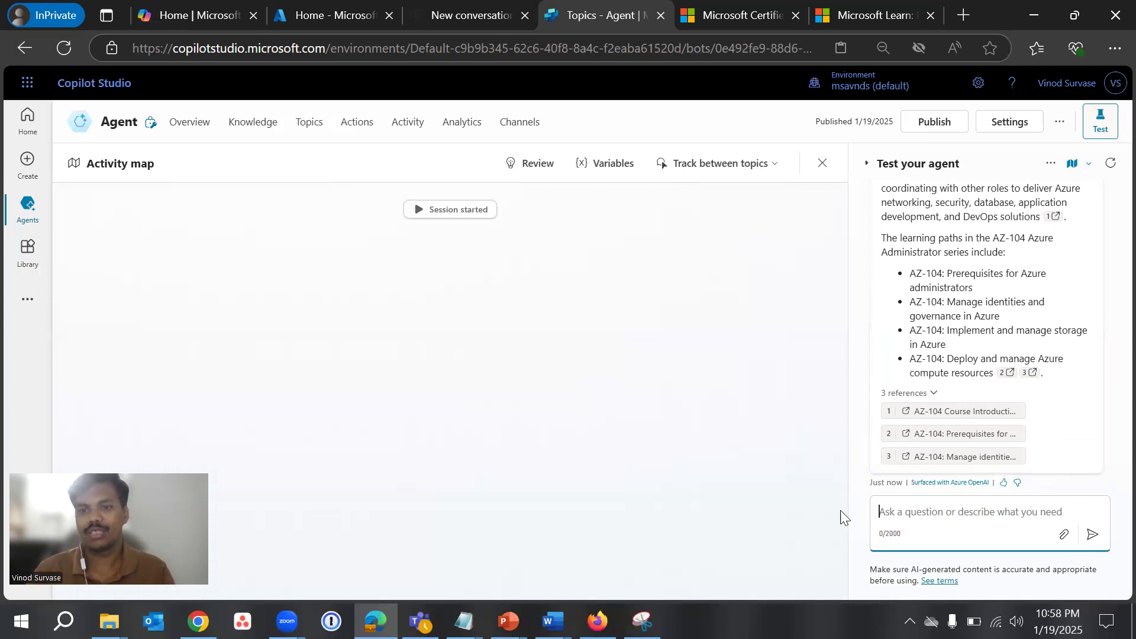
Review the AZ-104 answer with its references and read back through the whole test conversation.
scroll(1020, 358, up, 3)
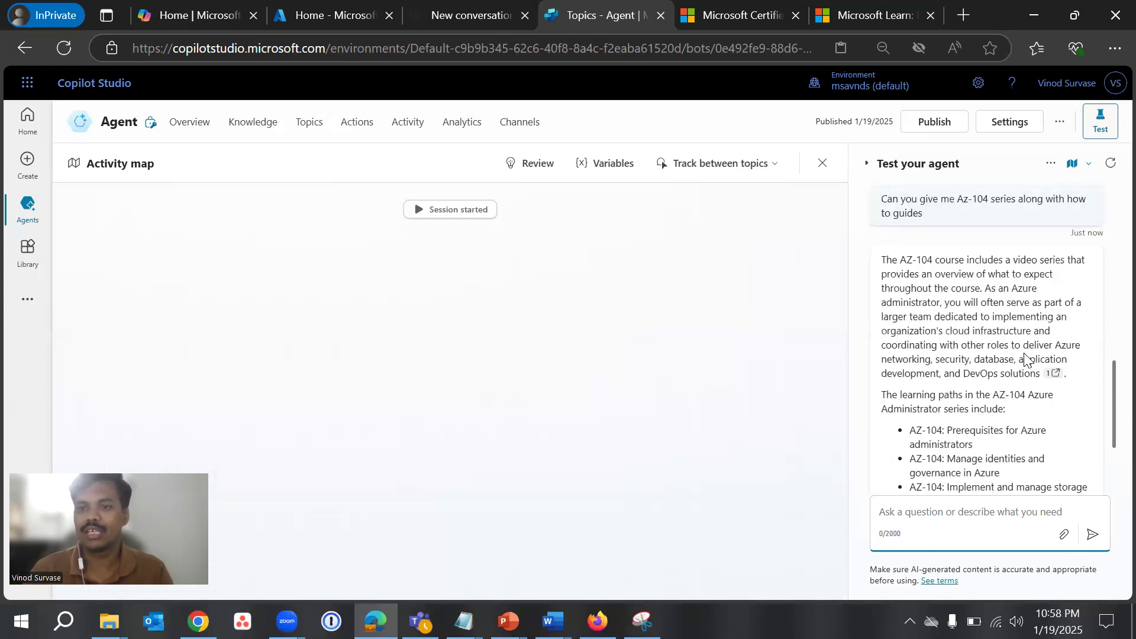
scroll(1020, 357, down, 3)
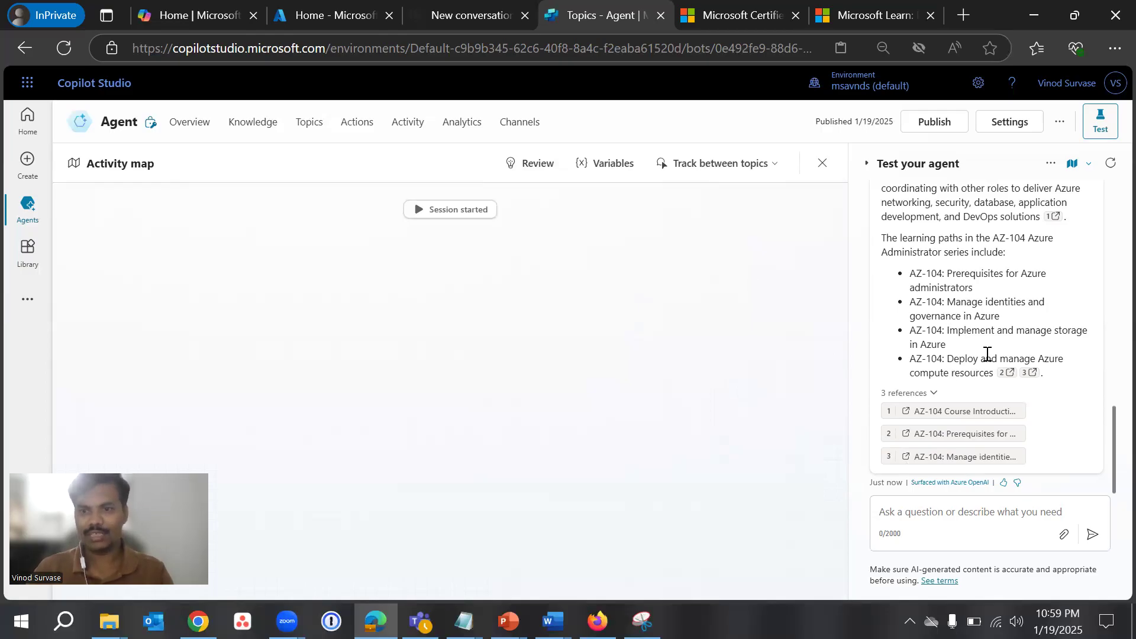
scroll(985, 359, up, 5)
scroll(985, 359, up, 3)
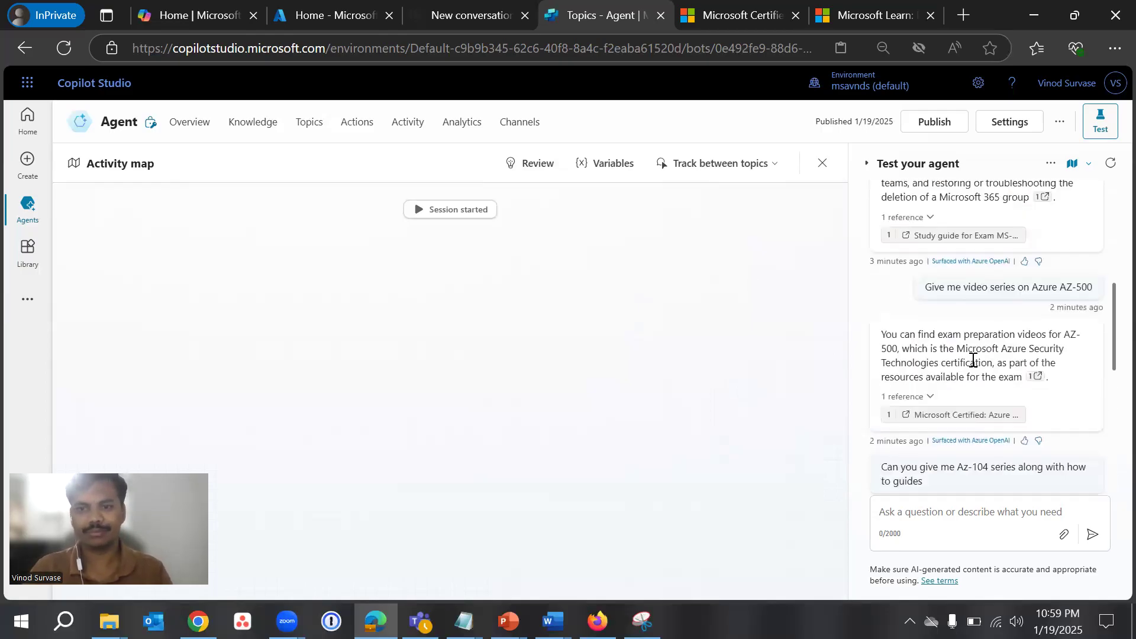
scroll(983, 352, up, 4)
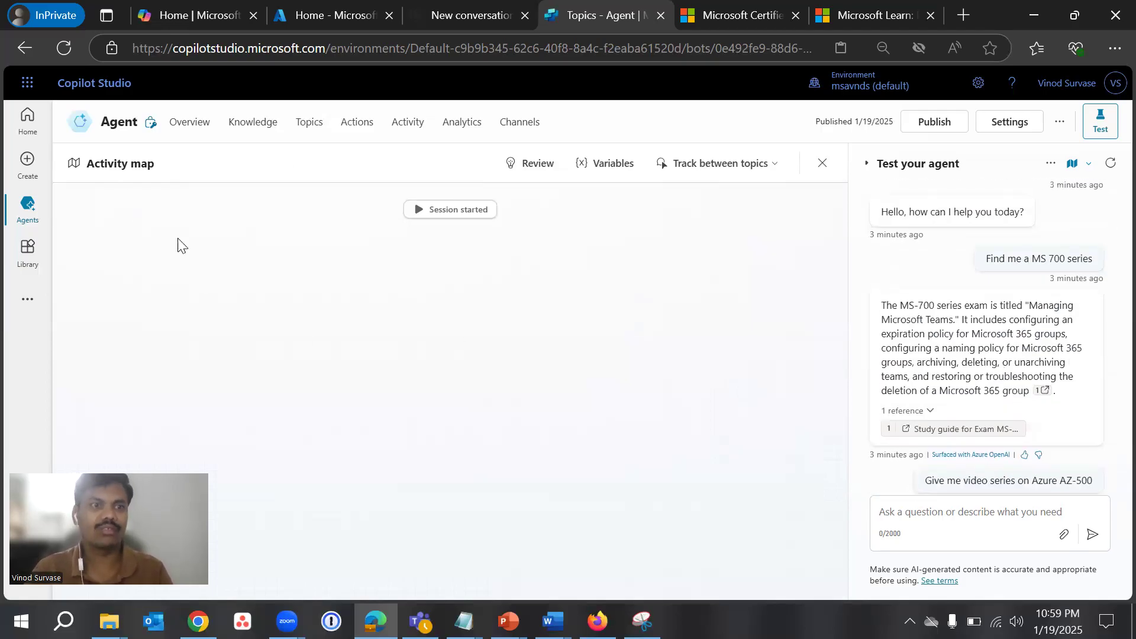
scroll(1004, 352, up, 3)
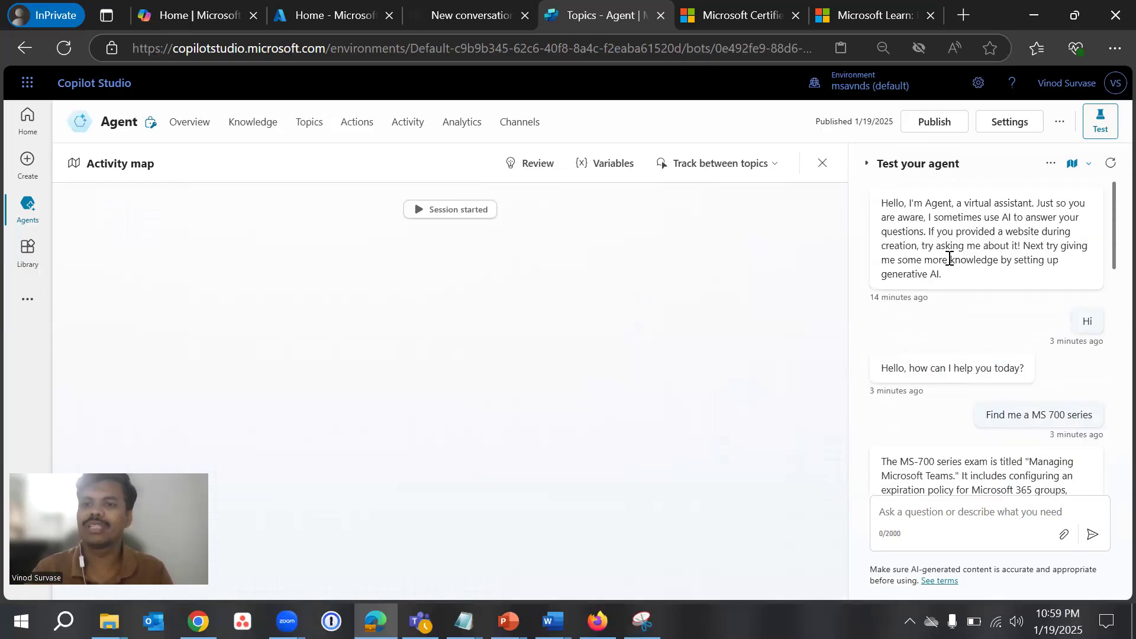
scroll(996, 286, down, 15)
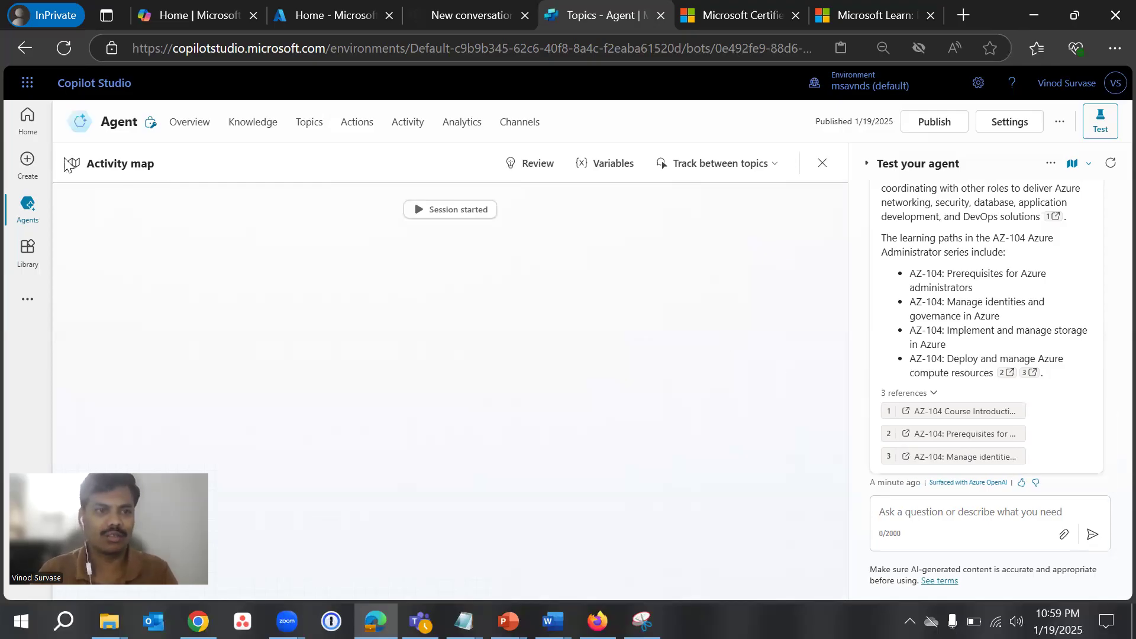
Go to the list of agents, sort it by last published, and open the custom agent's overview.
click(28, 207)
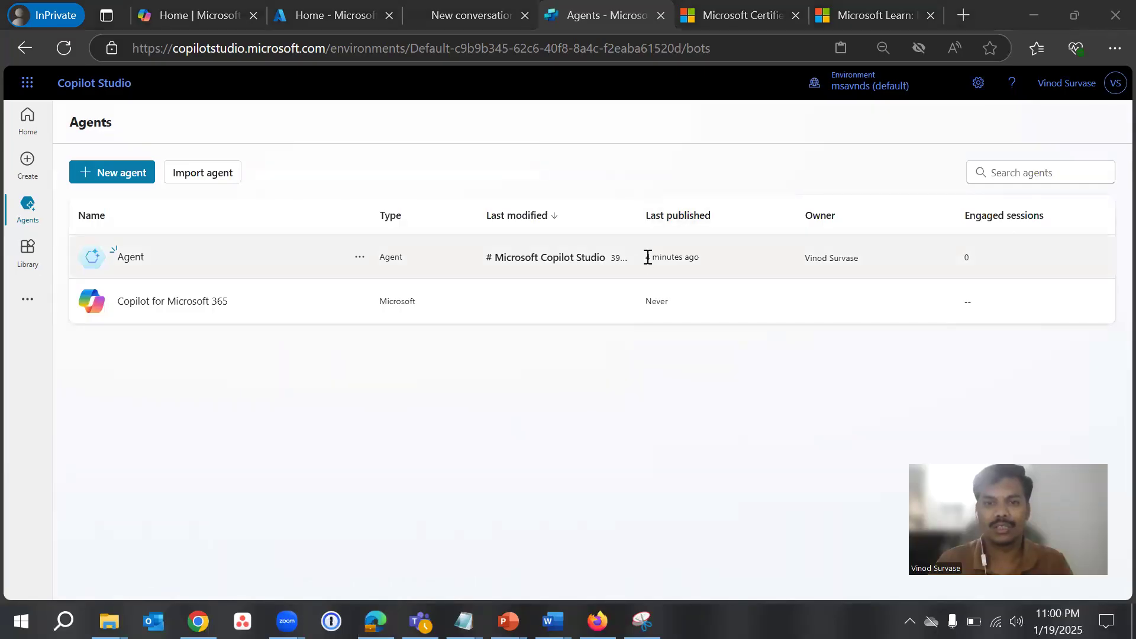
click(722, 227)
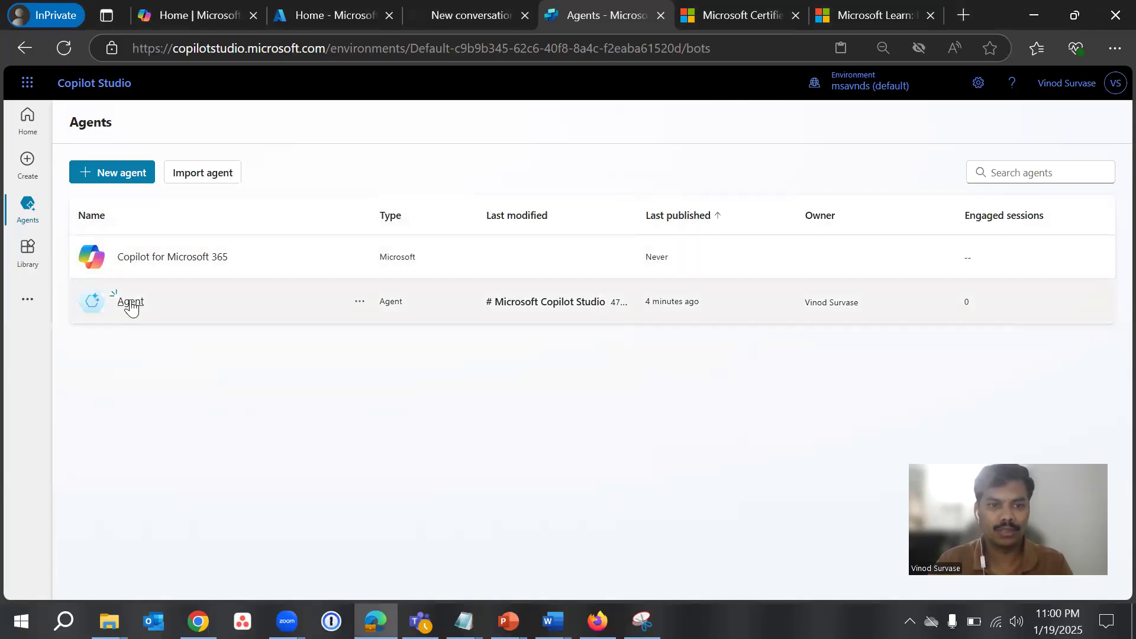
click(131, 302)
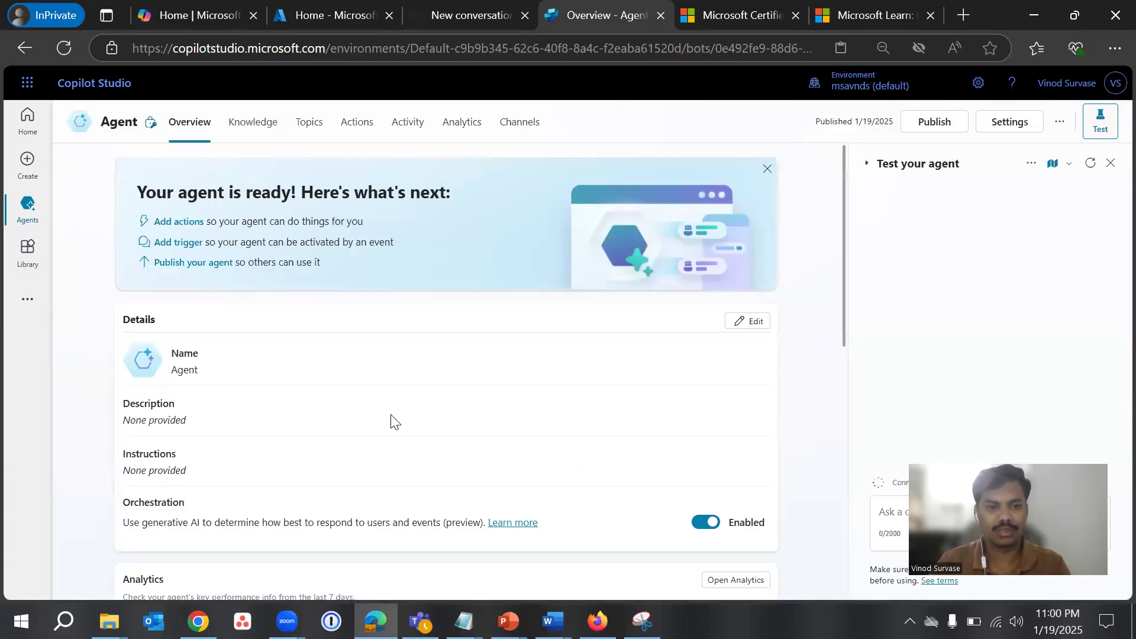
Edit the agent's details and enter Copilot Agent 1 as its name.
scroll(751, 416, down, 2)
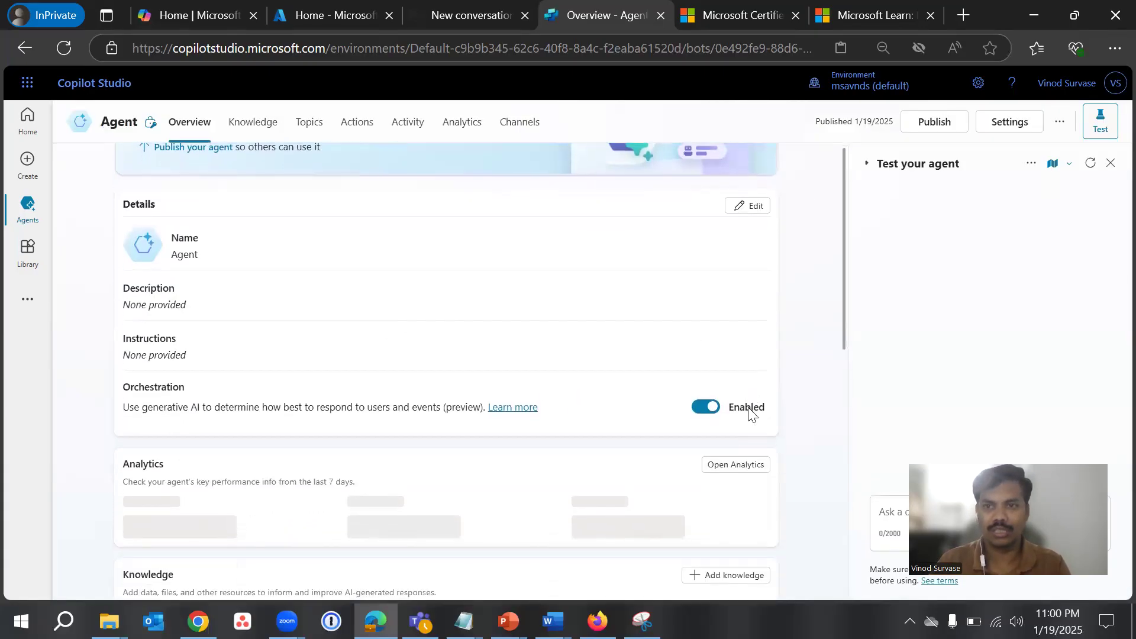
scroll(752, 413, up, 2)
click(748, 320)
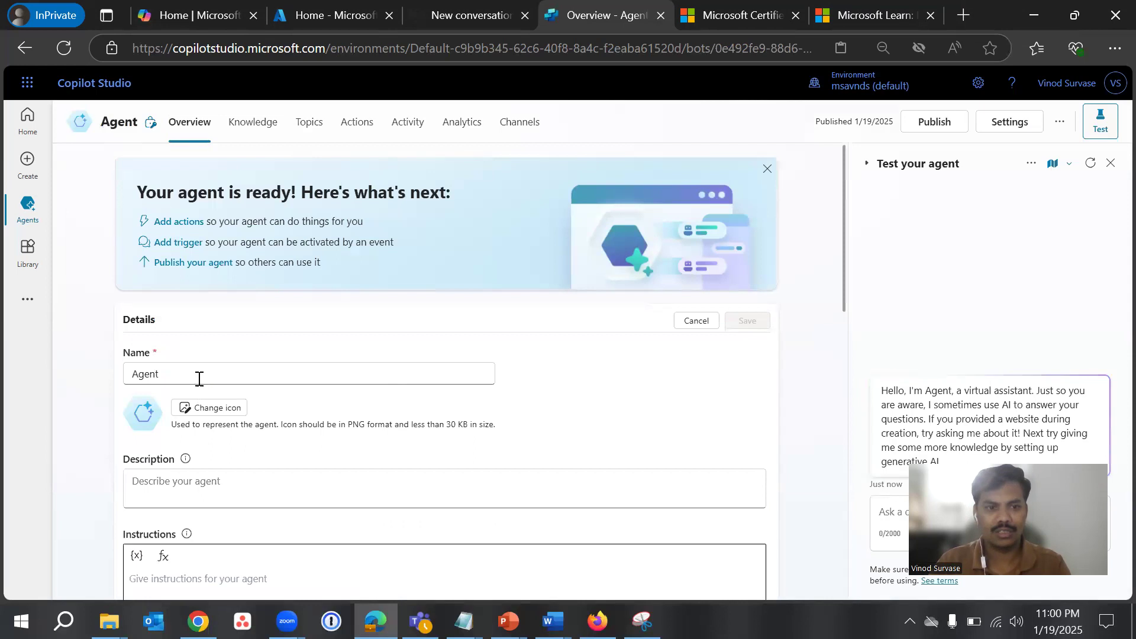
double_click(219, 383)
text(Copilot)
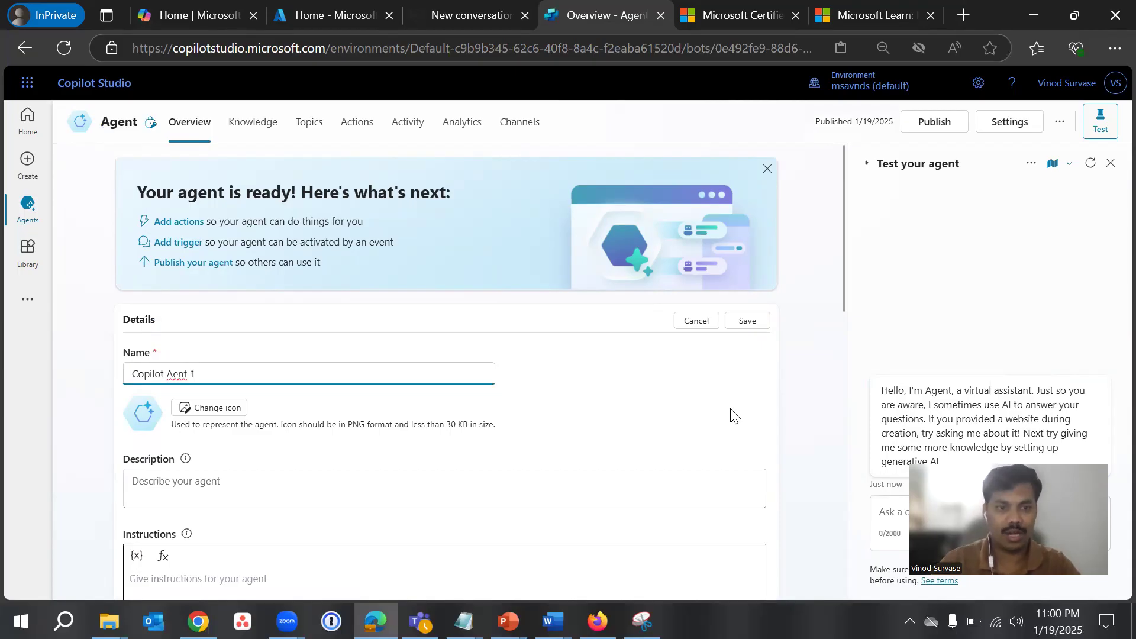
text(g)
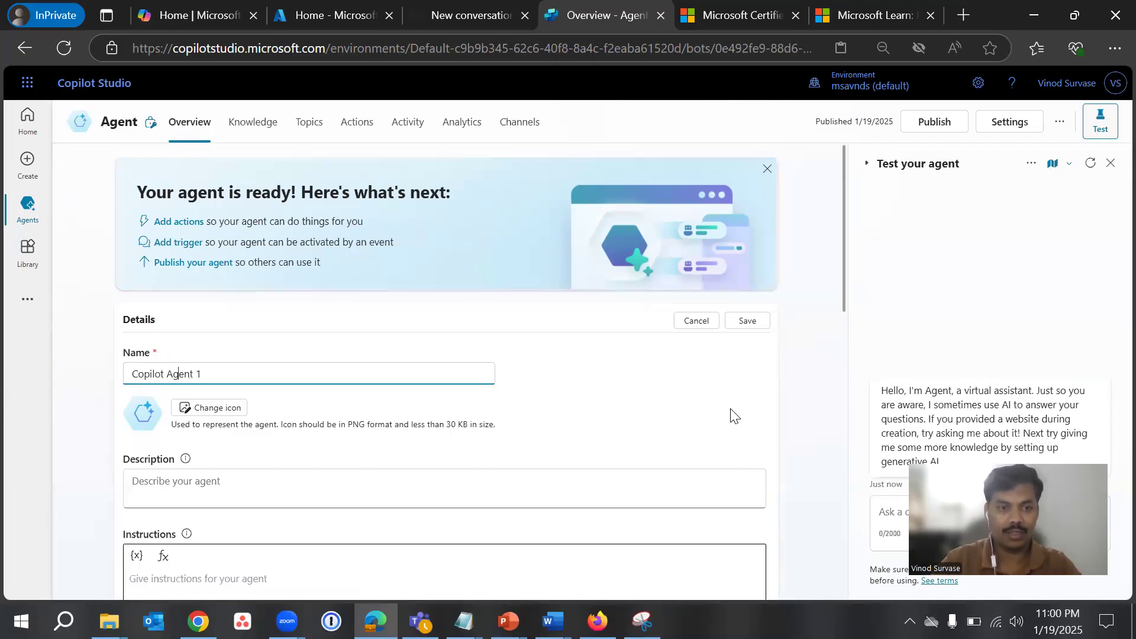
click(703, 410)
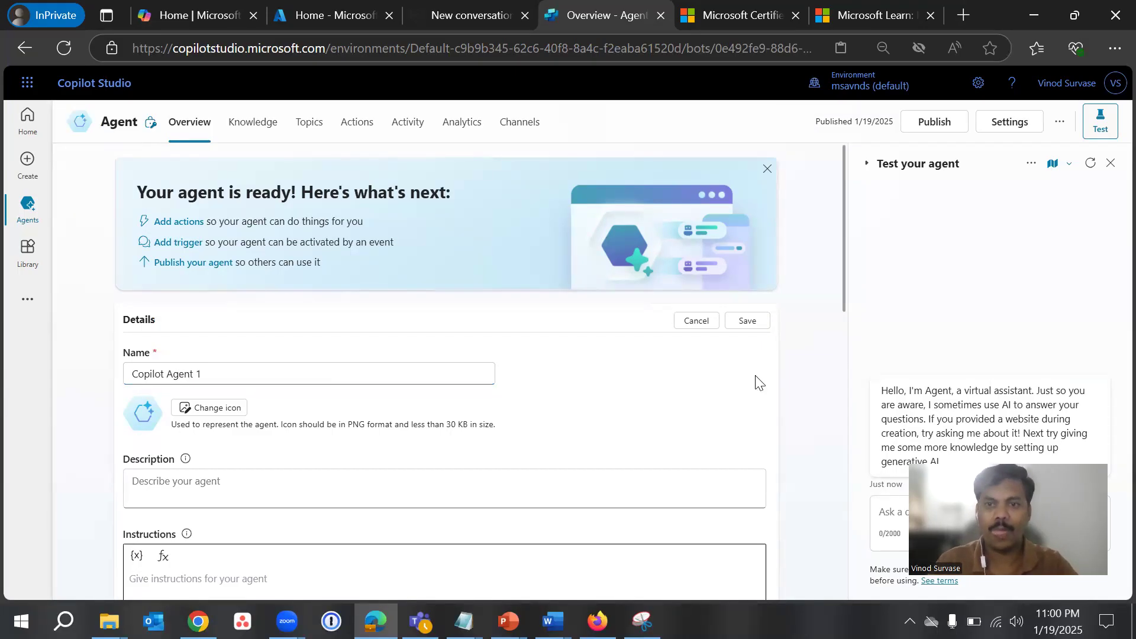
Publish the agent again and confirm the publishing.
click(933, 123)
click(654, 371)
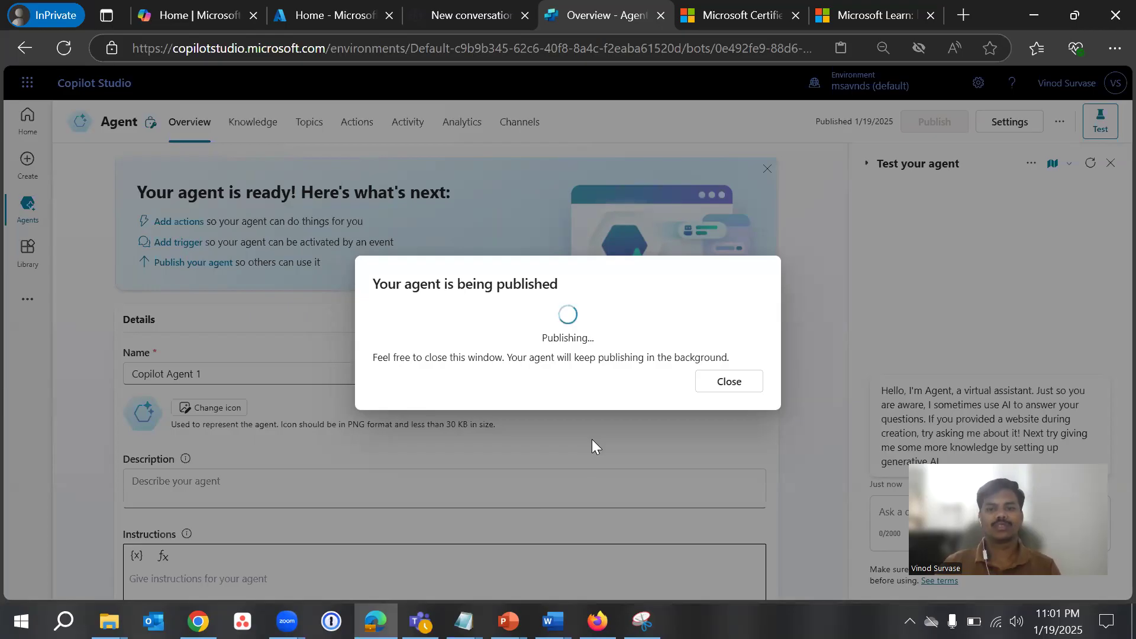
Review the published agent's overview, including its analytics, knowledge, actions, triggers, topics and published status.
scroll(666, 402, down, 10)
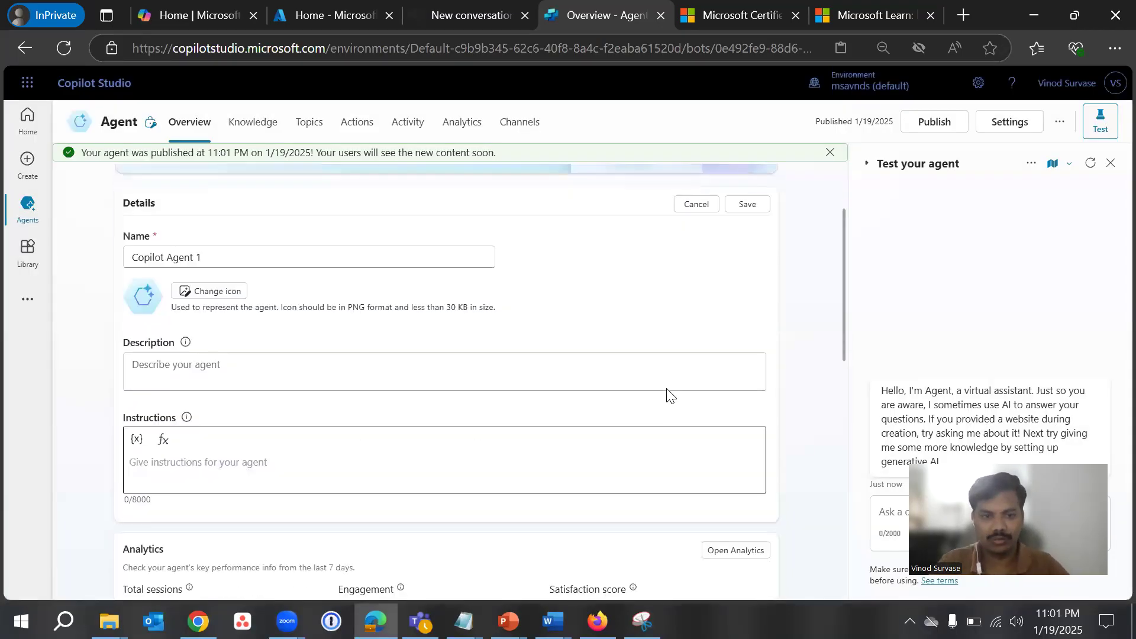
scroll(681, 405, up, 2)
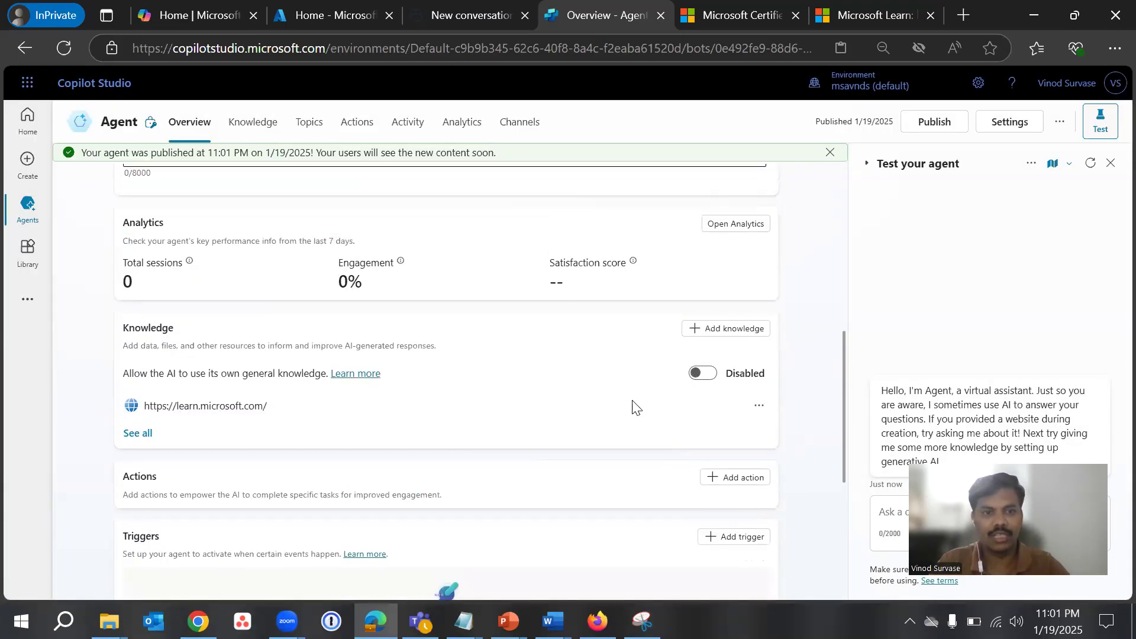
drag(336, 288, 367, 288)
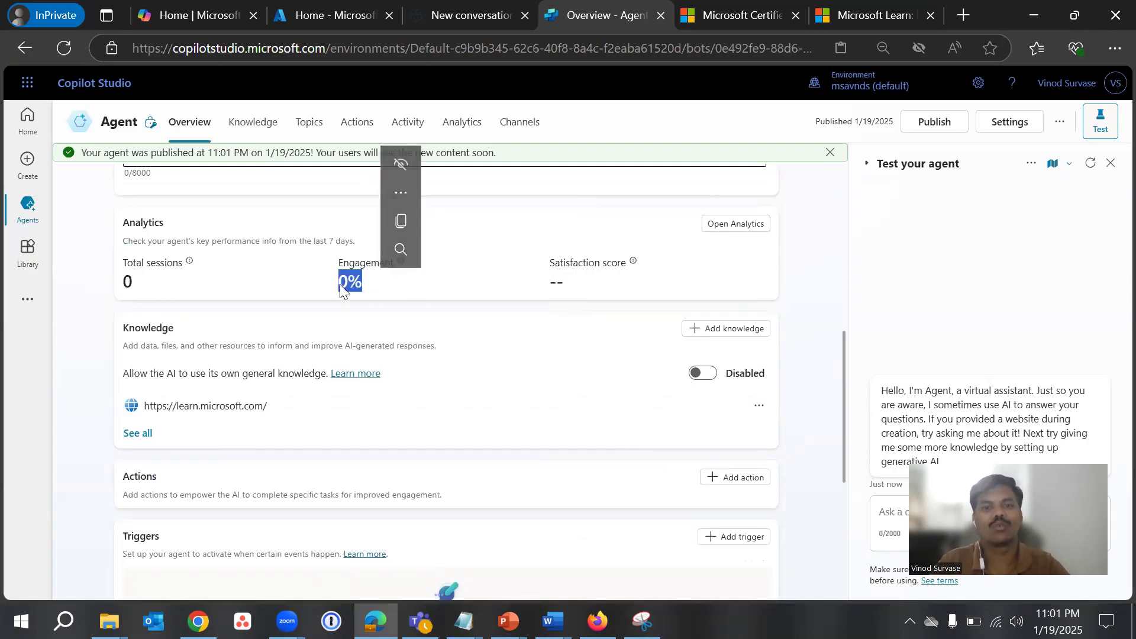
click(352, 306)
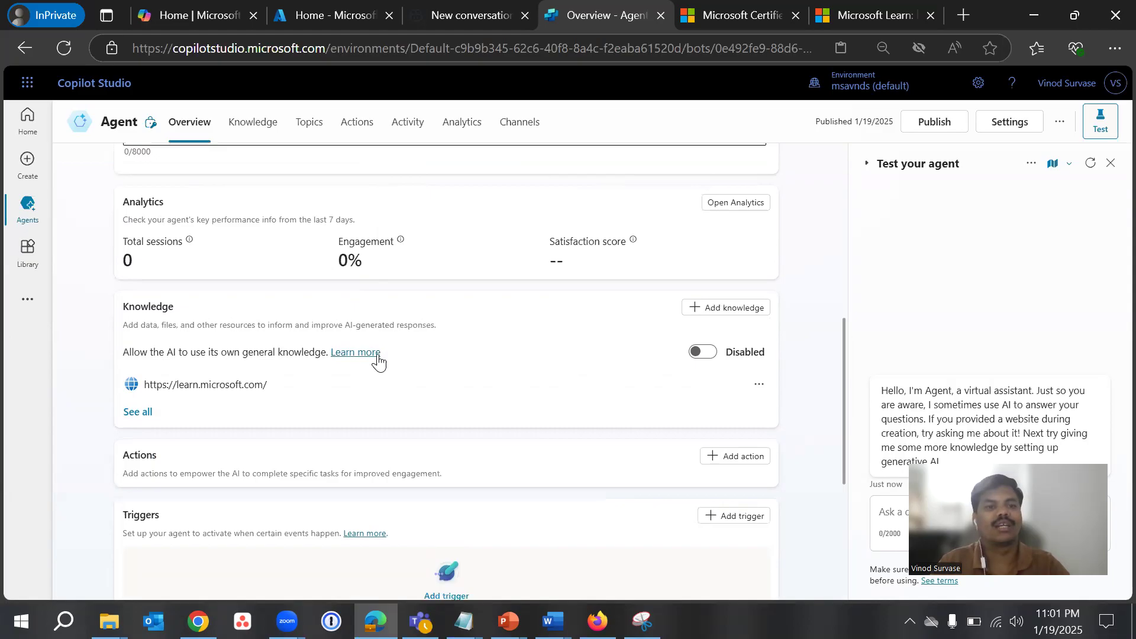
scroll(471, 349, down, 5)
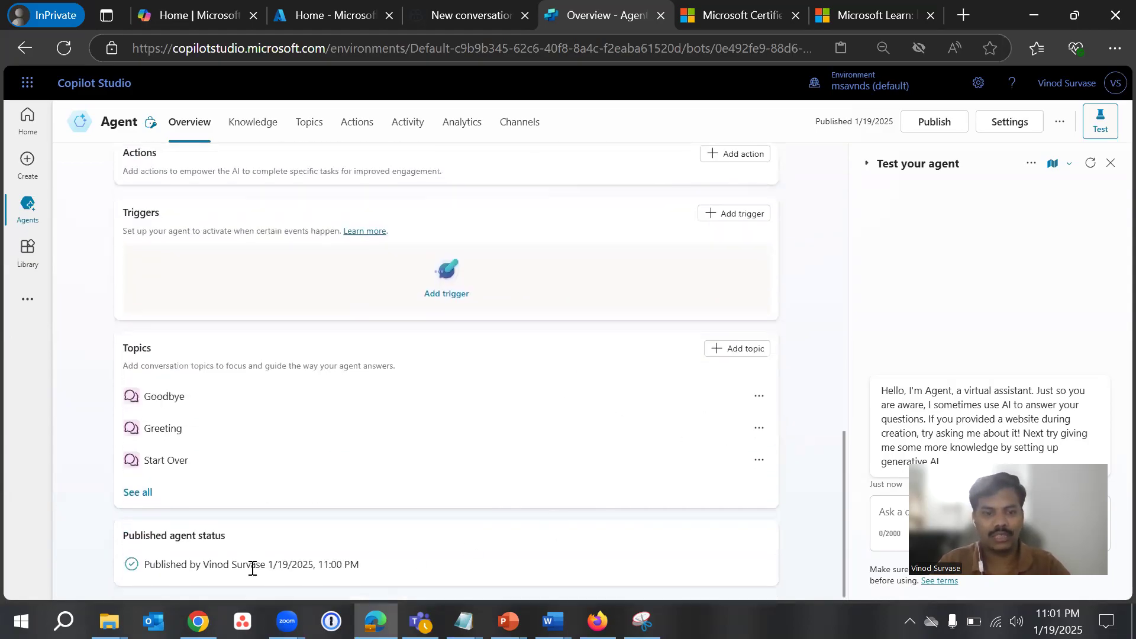
drag(147, 567, 367, 564)
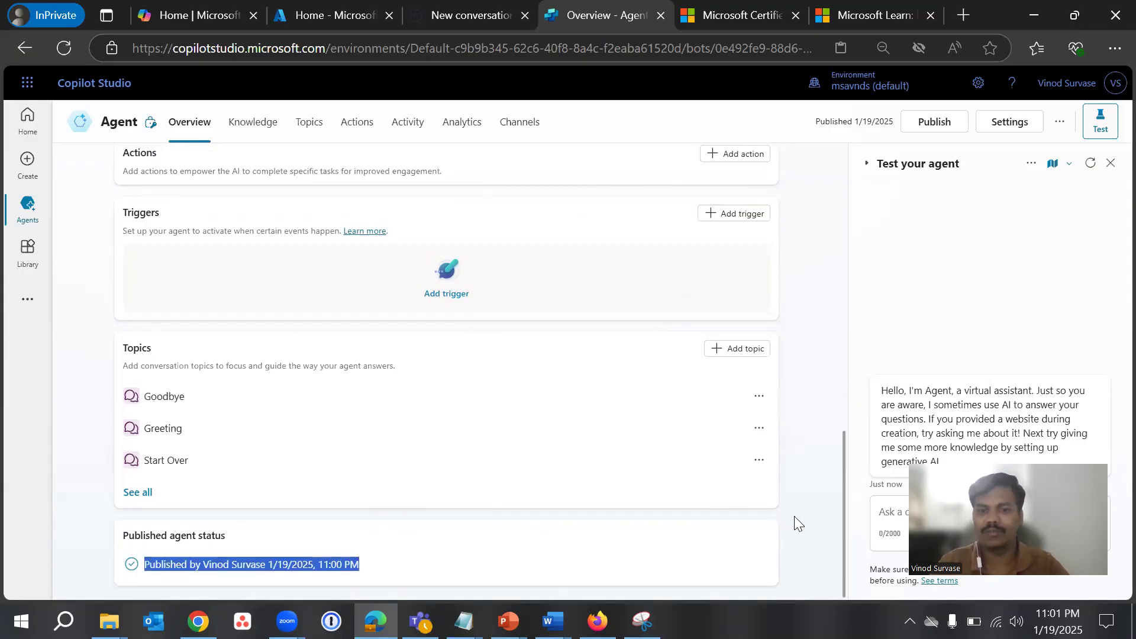
scroll(794, 516, up, 15)
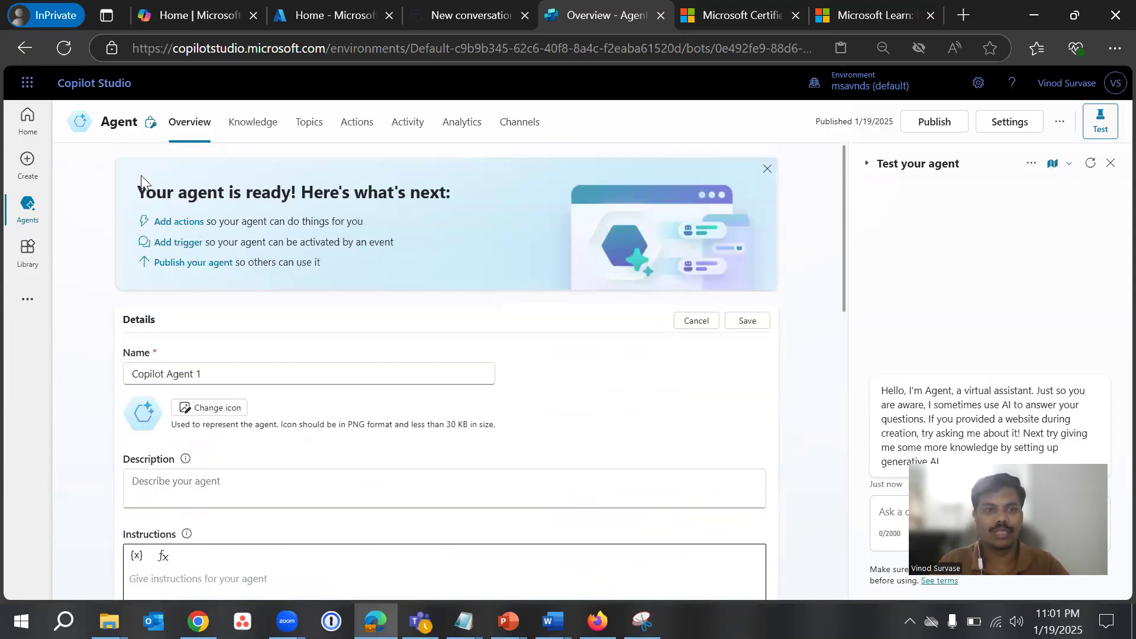
Start a new agent from the list of agents, then restart the agent creation and confirm the restart.
click(44, 205)
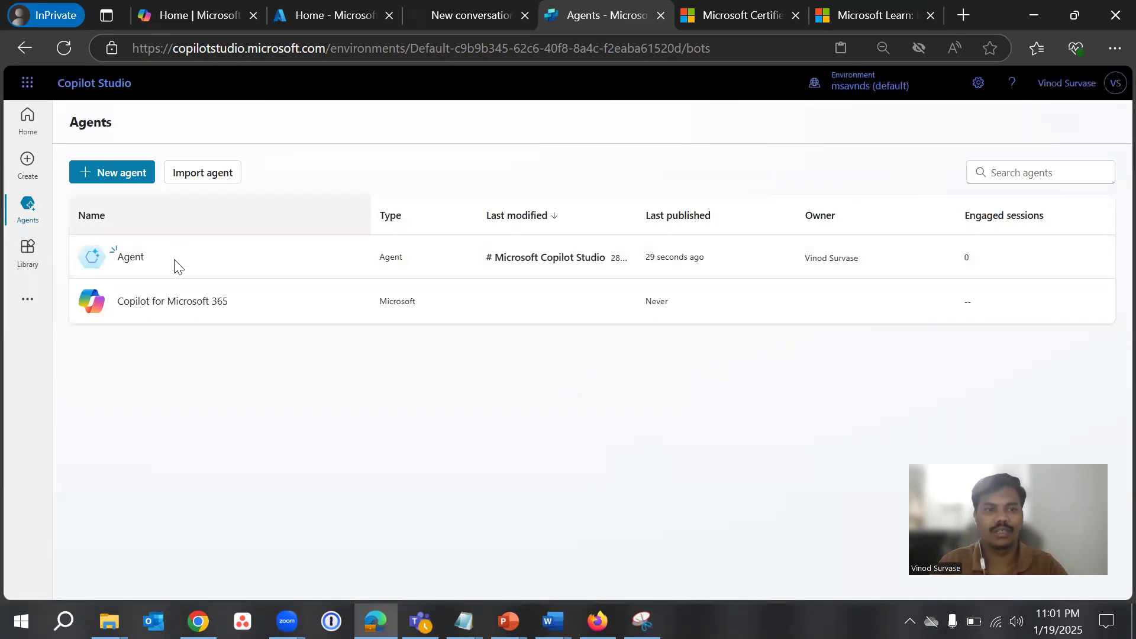
click(141, 174)
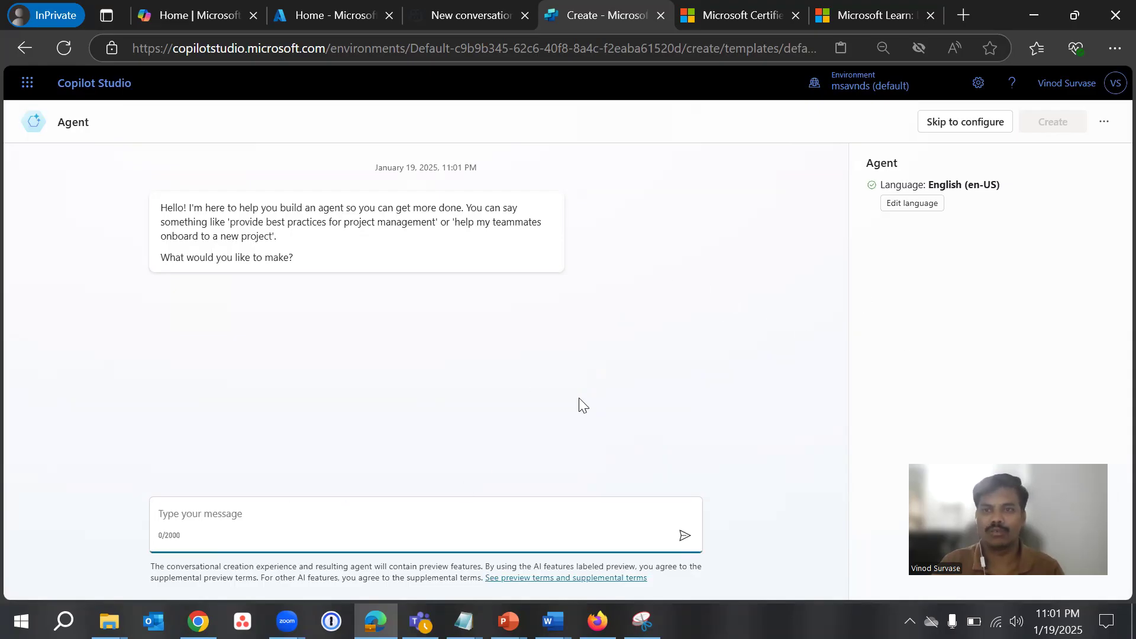
click(1104, 123)
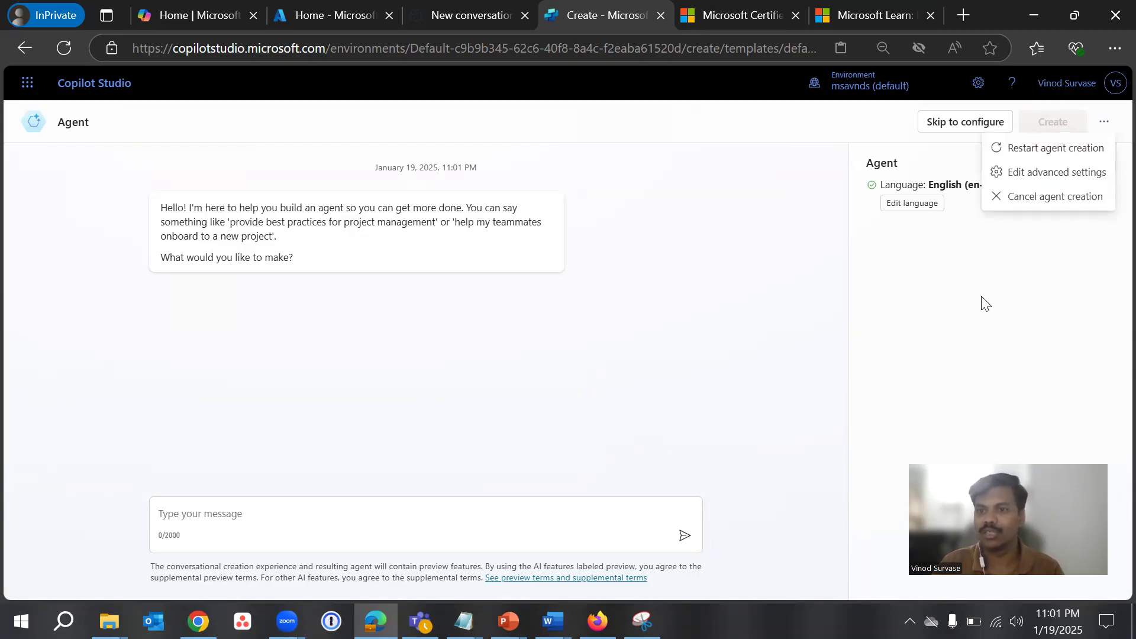
click(1034, 155)
click(672, 362)
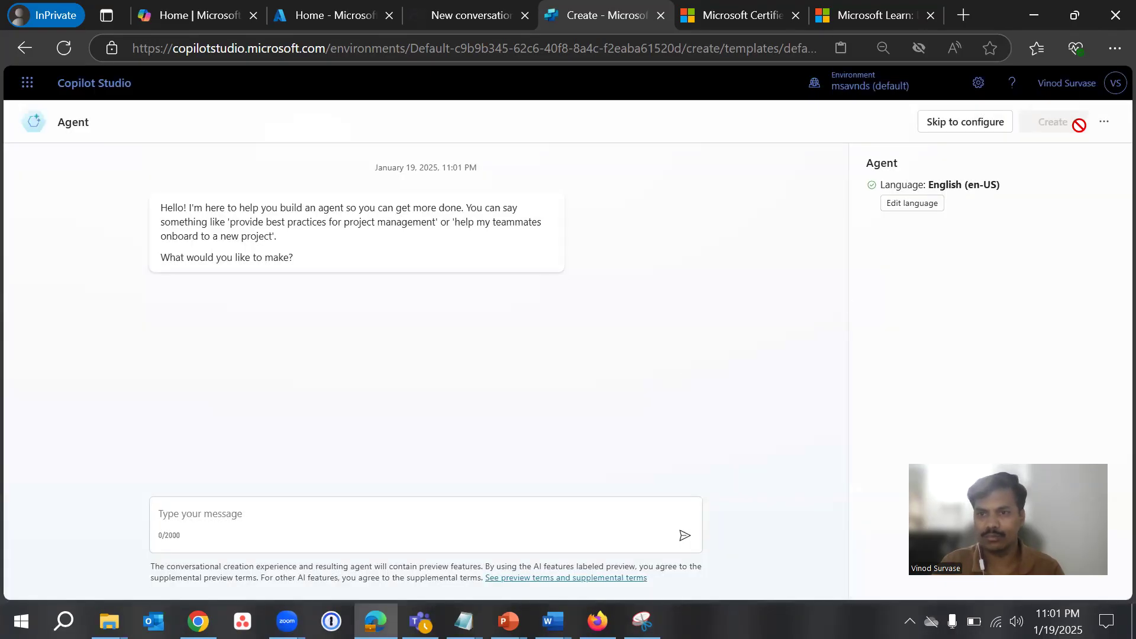
click(1104, 121)
click(1013, 155)
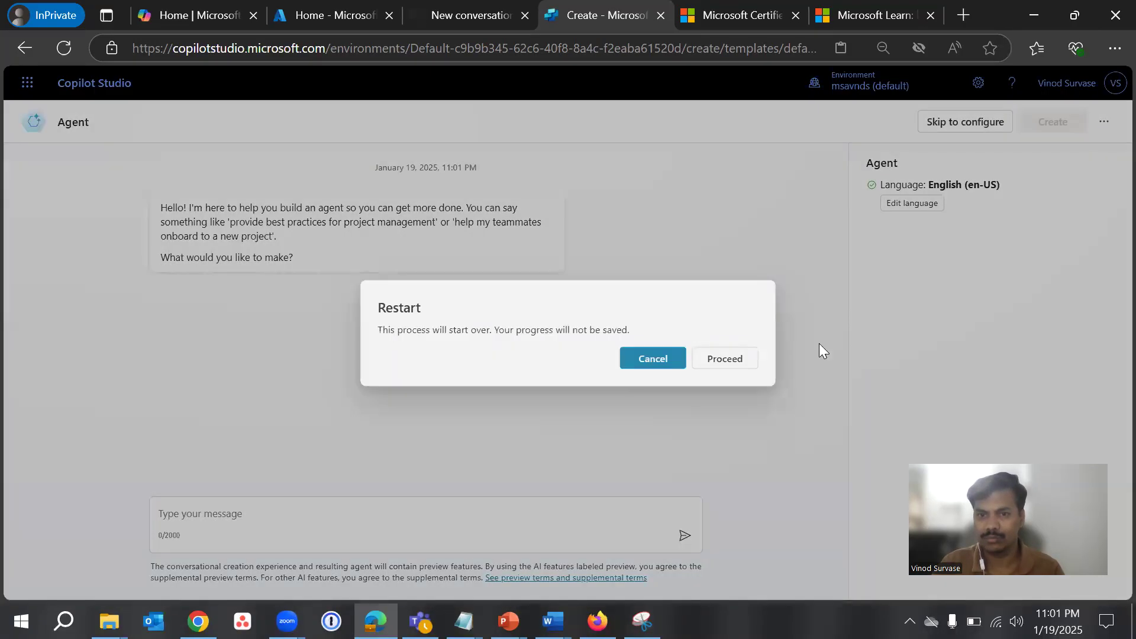
click(736, 364)
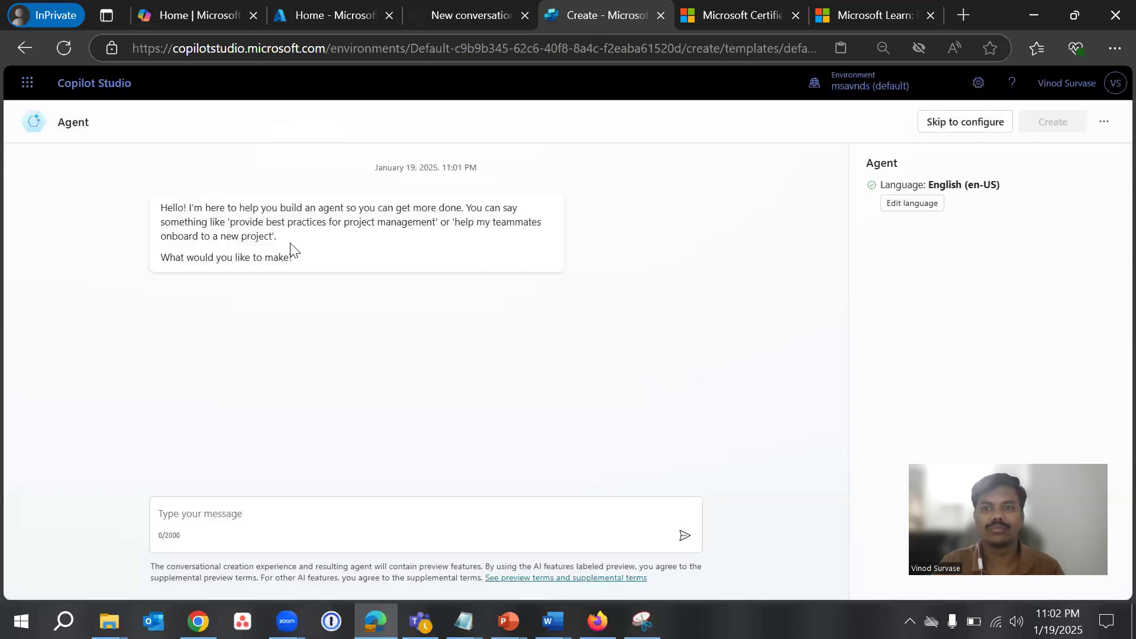
Skip to the new agent's configuration and name it Copilot Agent on SPO.
click(983, 124)
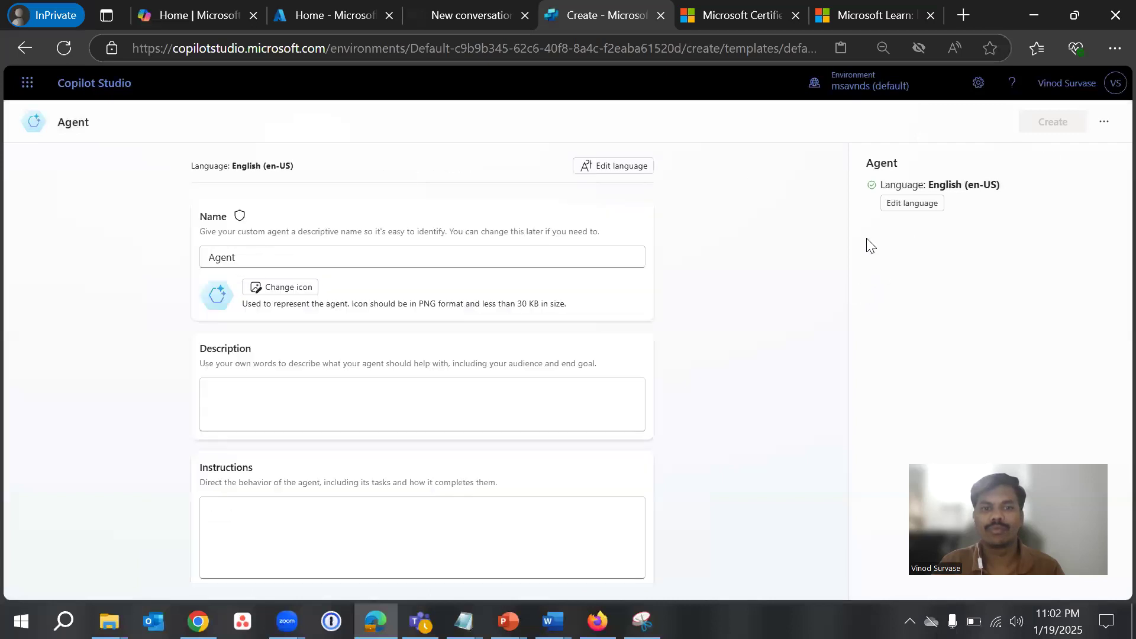
drag(366, 257, 145, 259)
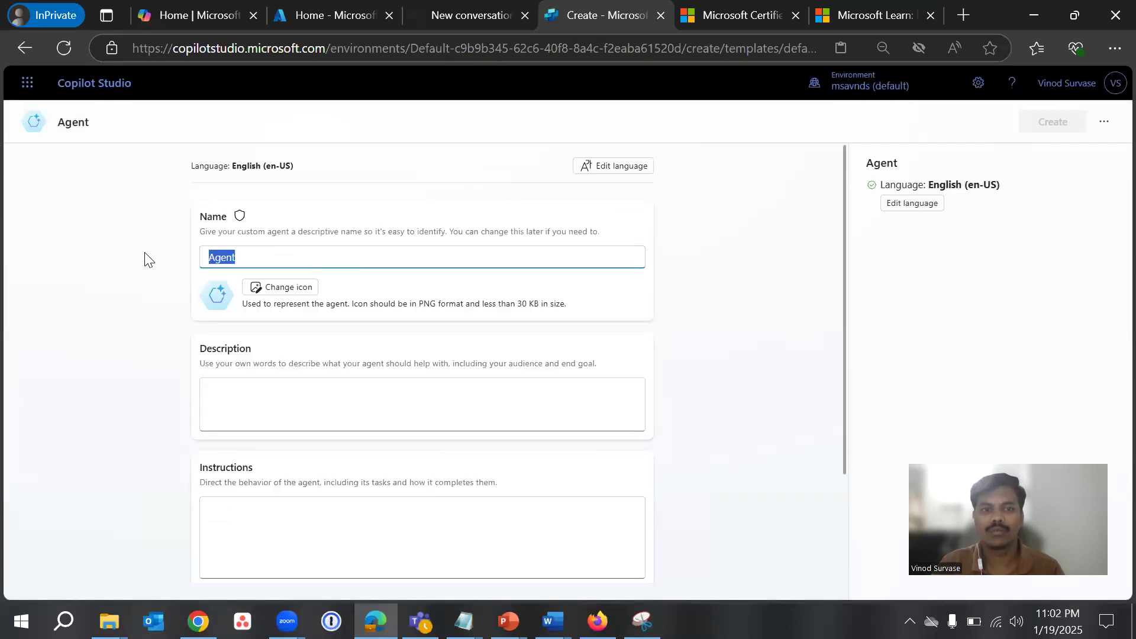
text(Copilot)
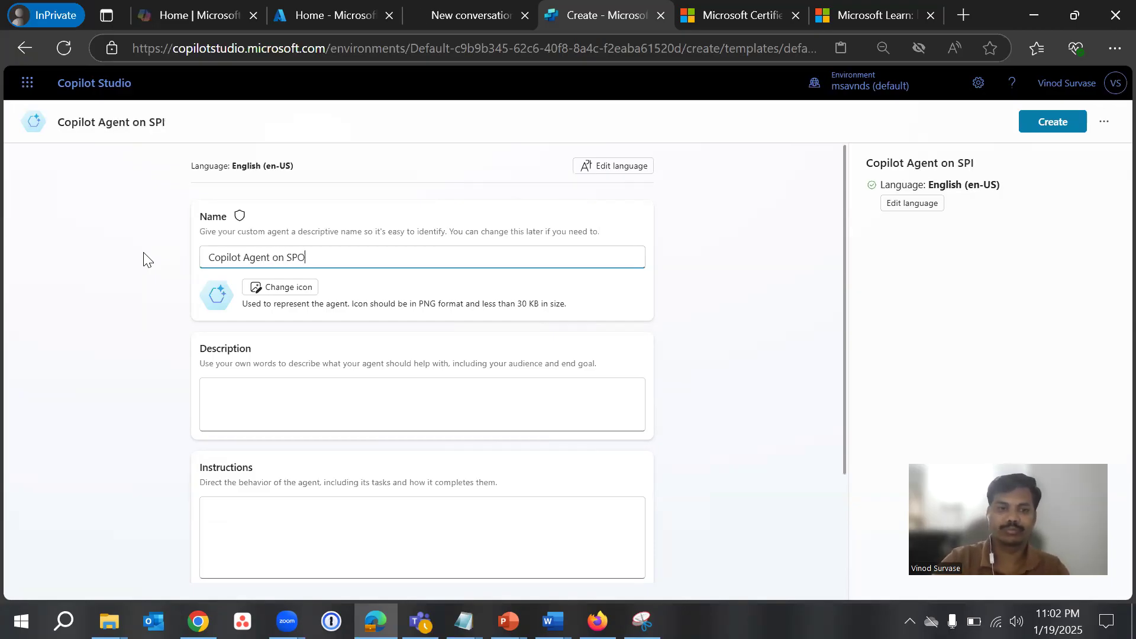
click(715, 368)
scroll(718, 367, down, 2)
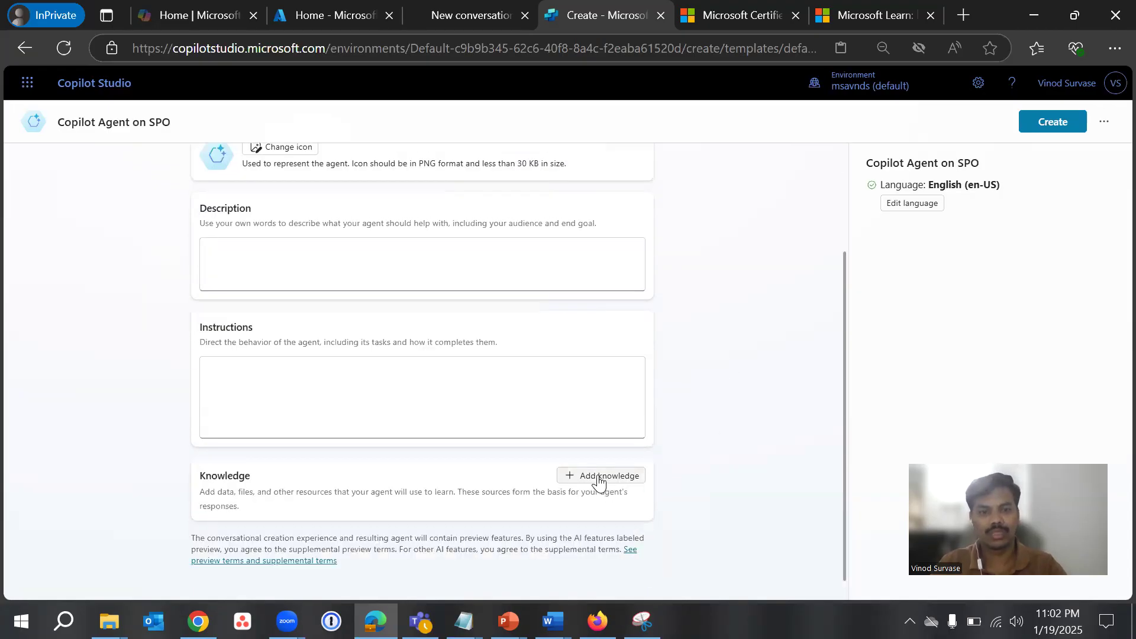
click(318, 22)
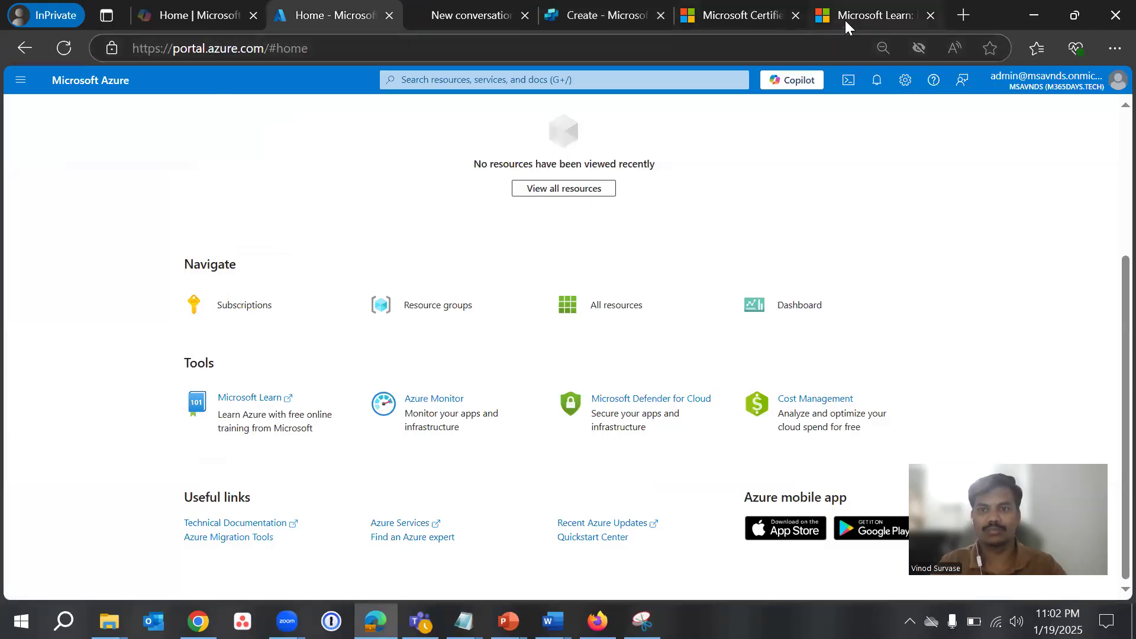
click(962, 19)
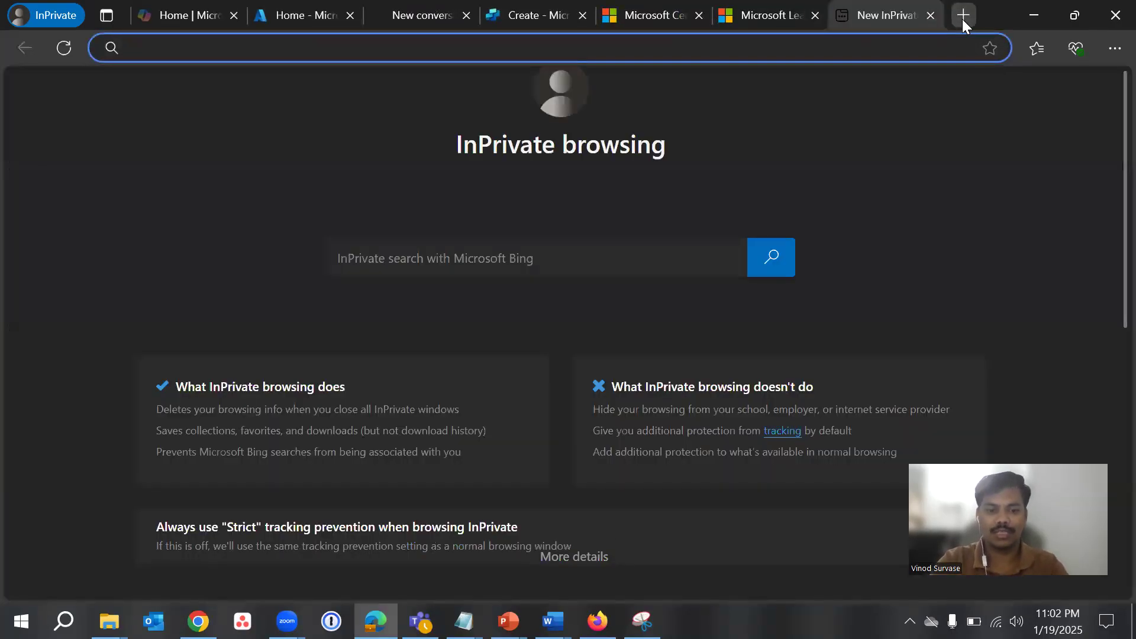
text(share)
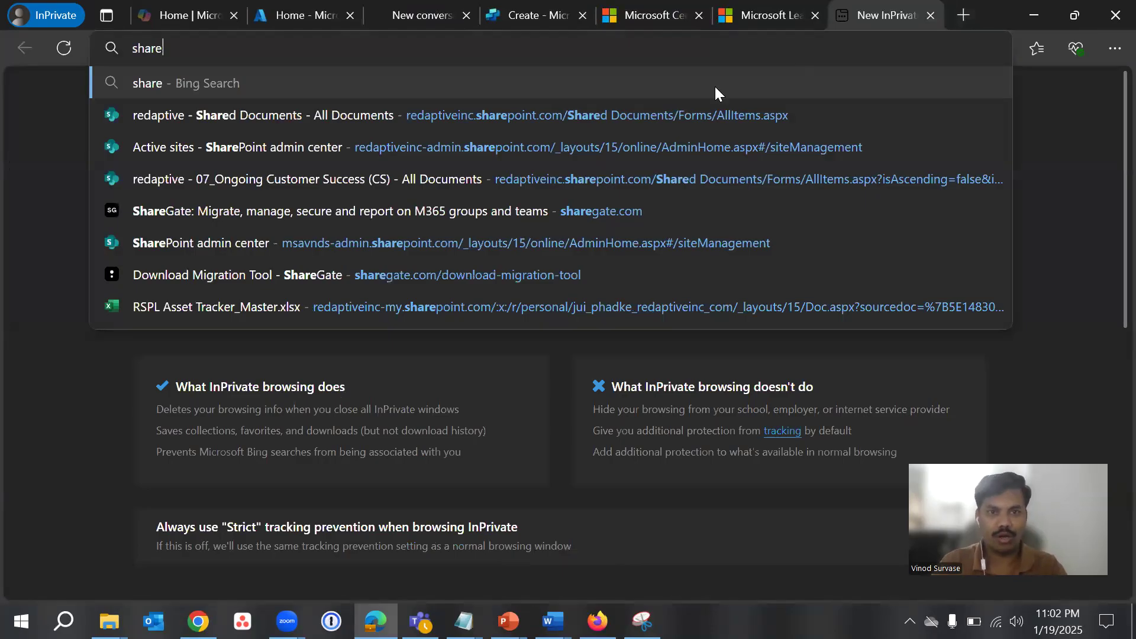
Load office.com in the Microsoft Learn browser tab and continue to the Microsoft 365 admin center.
click(767, 6)
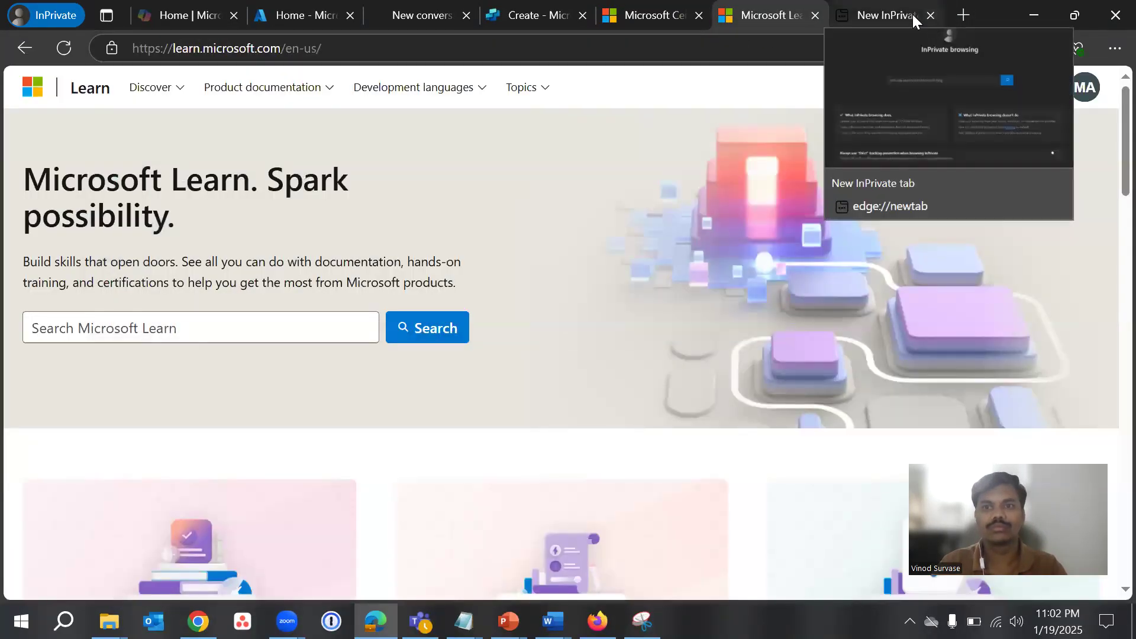
click(724, 42)
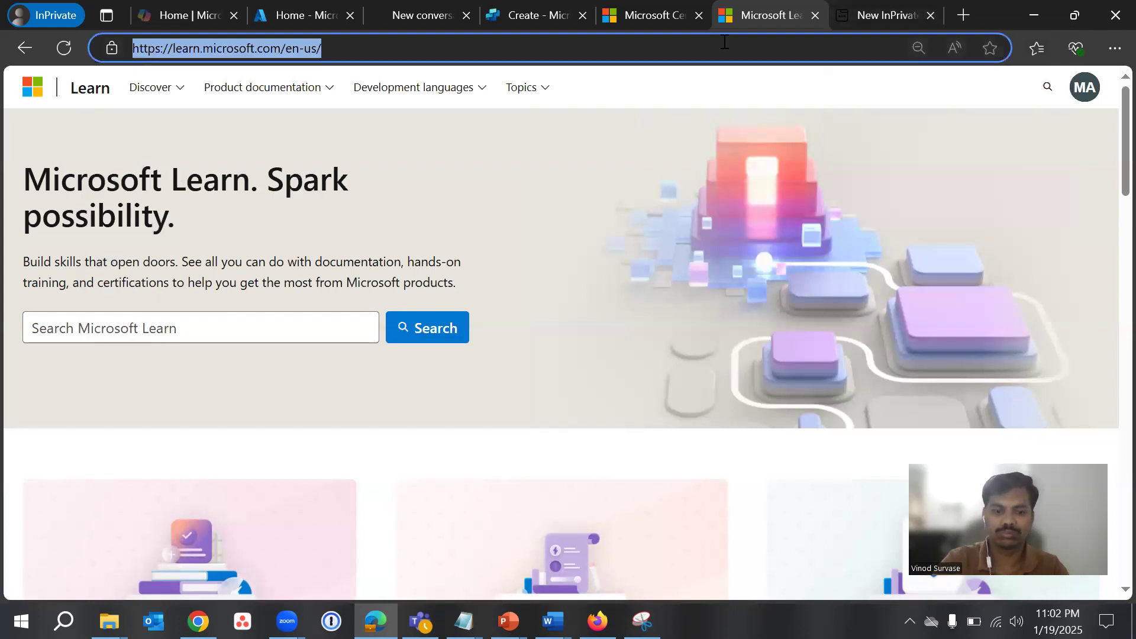
text(office.com)
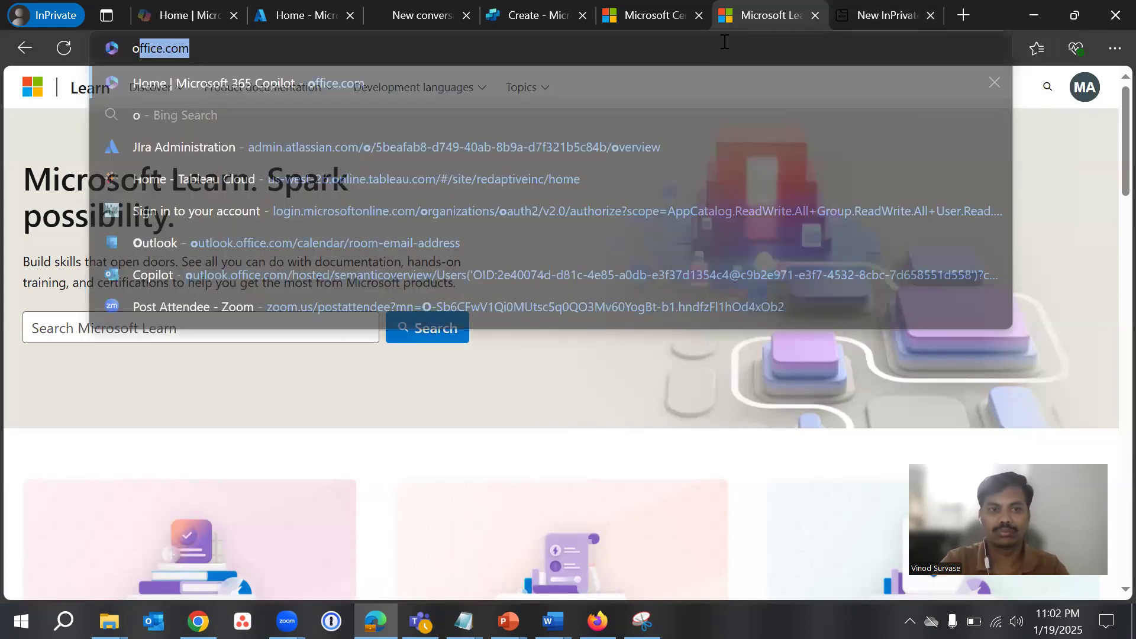
key(Return)
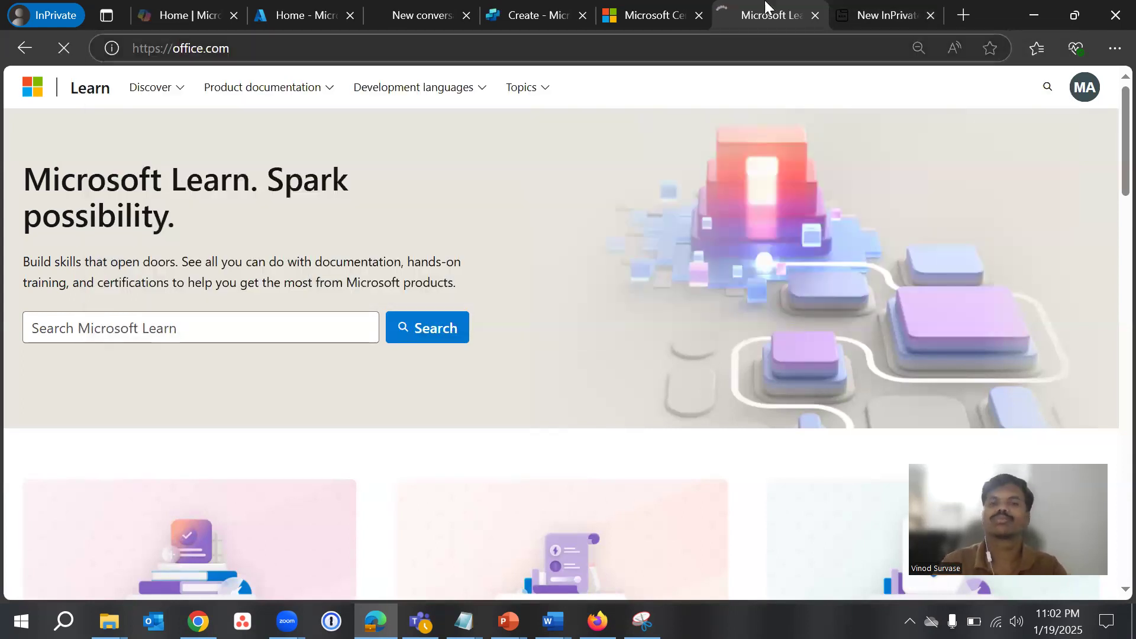
click(930, 14)
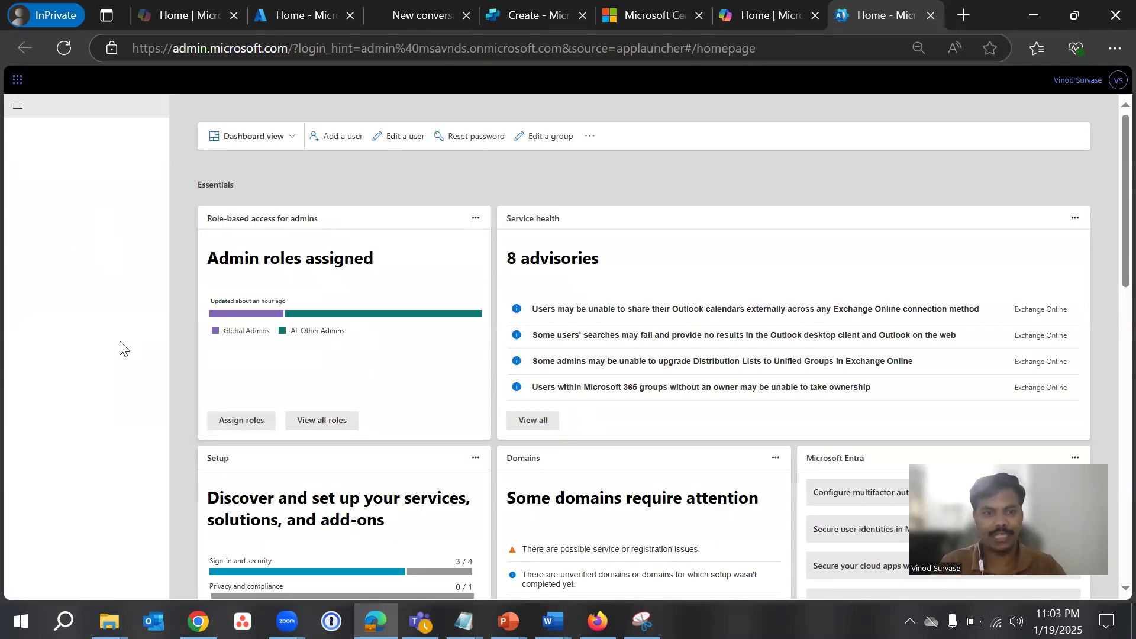
Open the SharePoint admin center from the Microsoft 365 admin center and go to its active sites.
scroll(67, 373, down, 1)
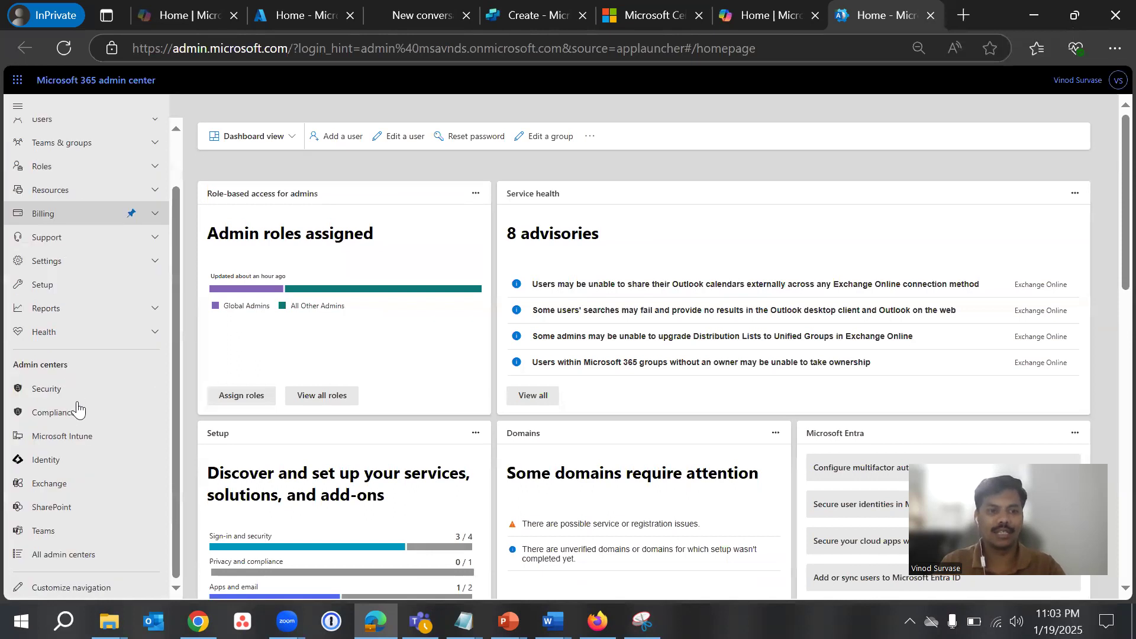
click(52, 461)
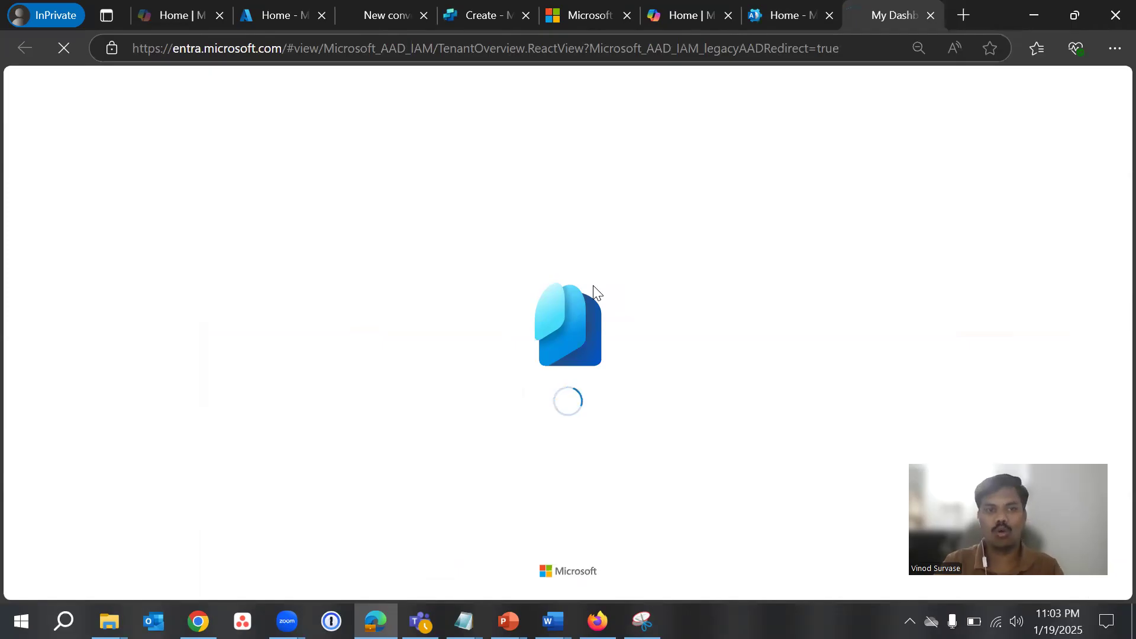
click(753, 6)
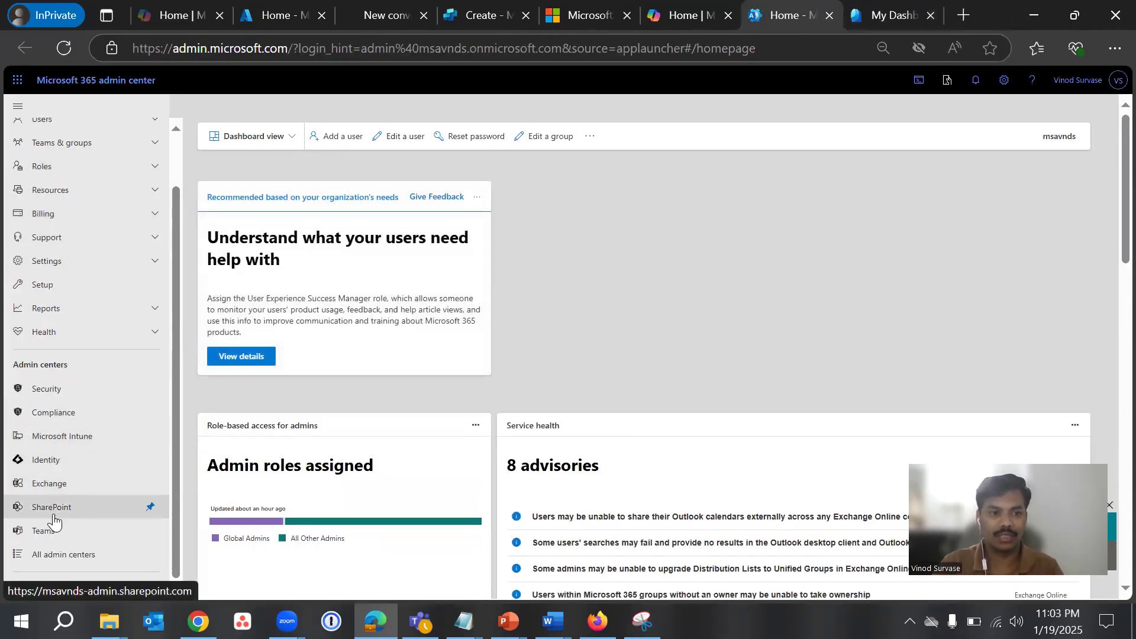
click(53, 507)
click(931, 16)
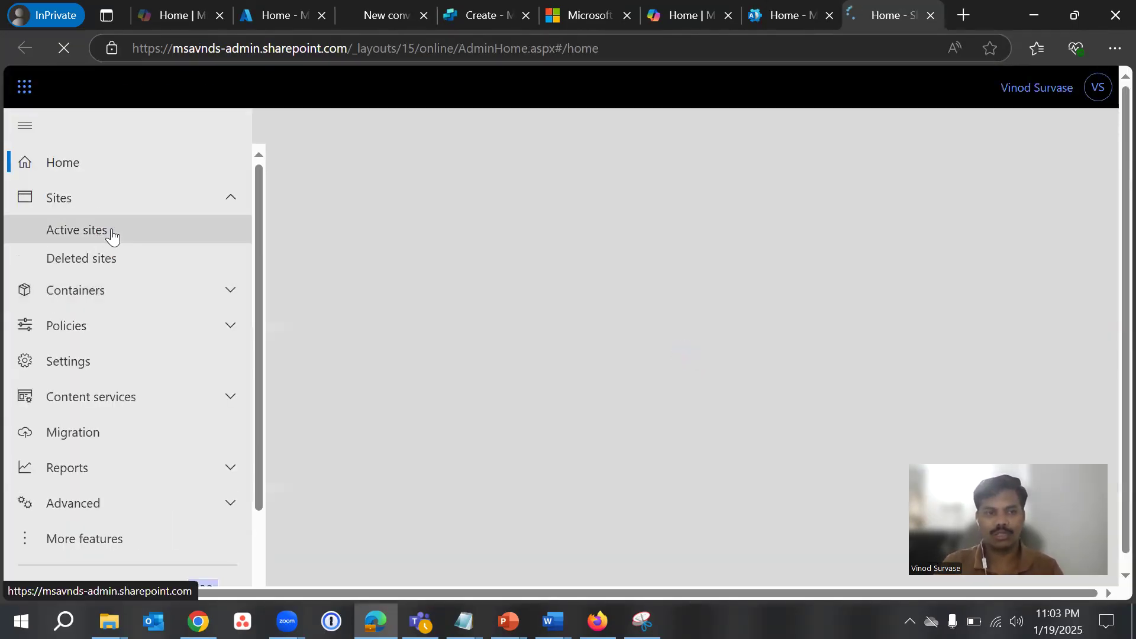
click(111, 234)
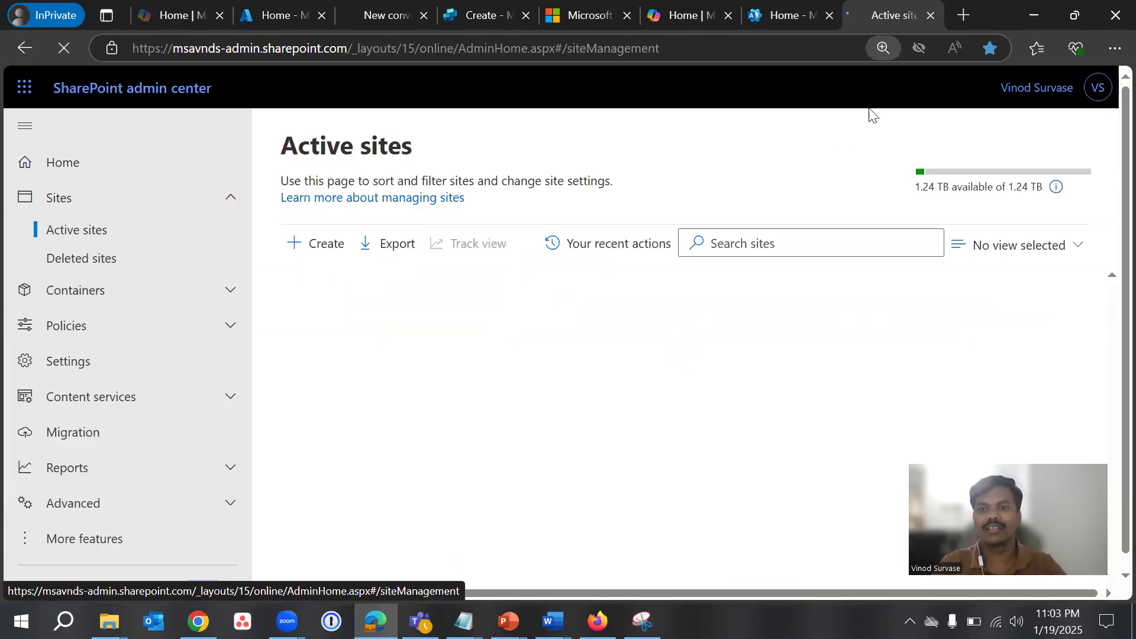
Search the list of active SharePoint sites for email.
key(ctrl+minus)
click(888, 83)
click(888, 83)
click(889, 82)
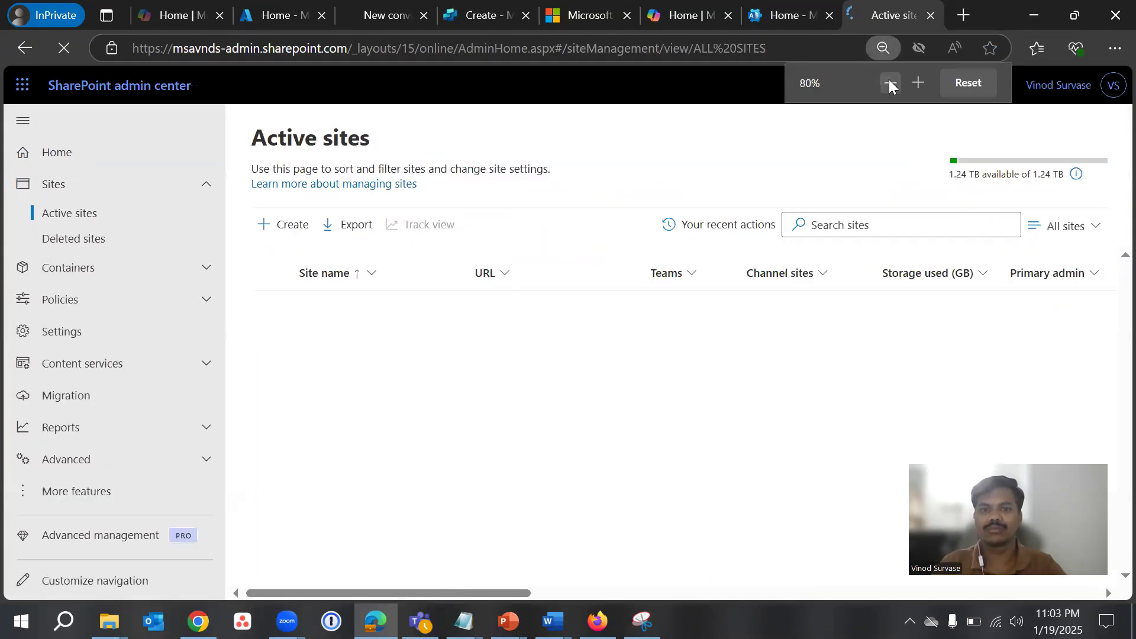
click(888, 83)
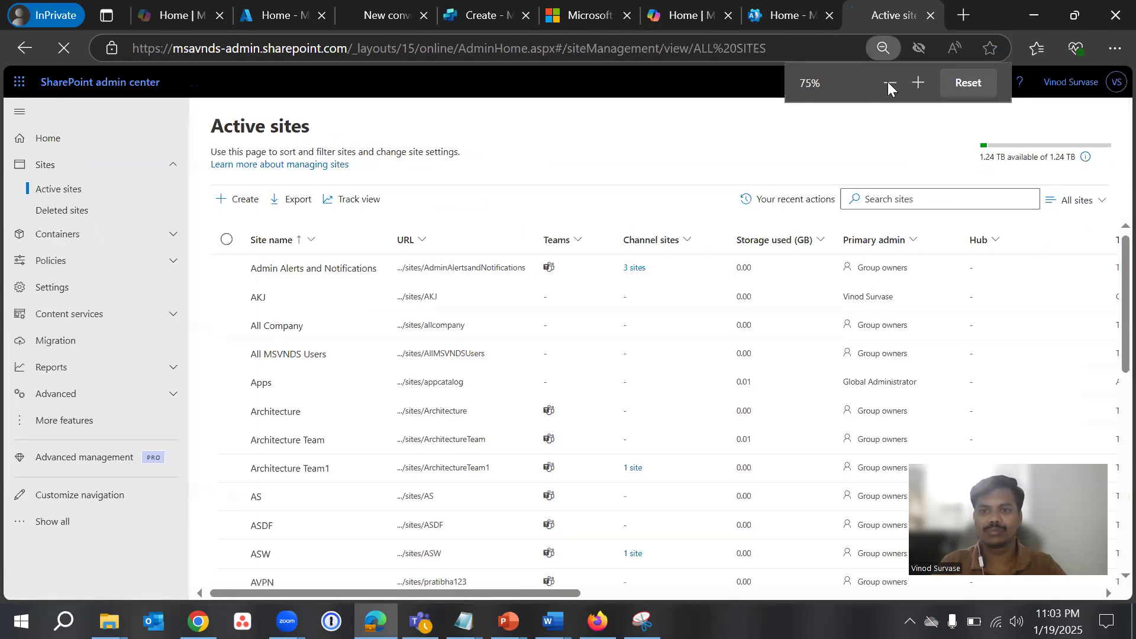
click(888, 83)
click(902, 185)
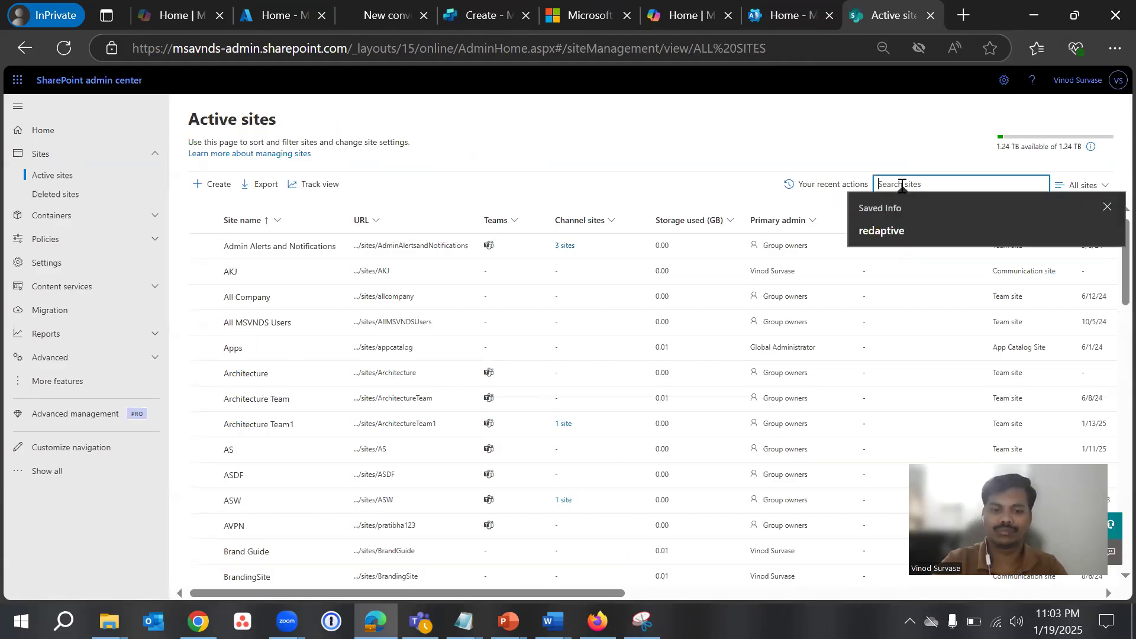
text(emai)
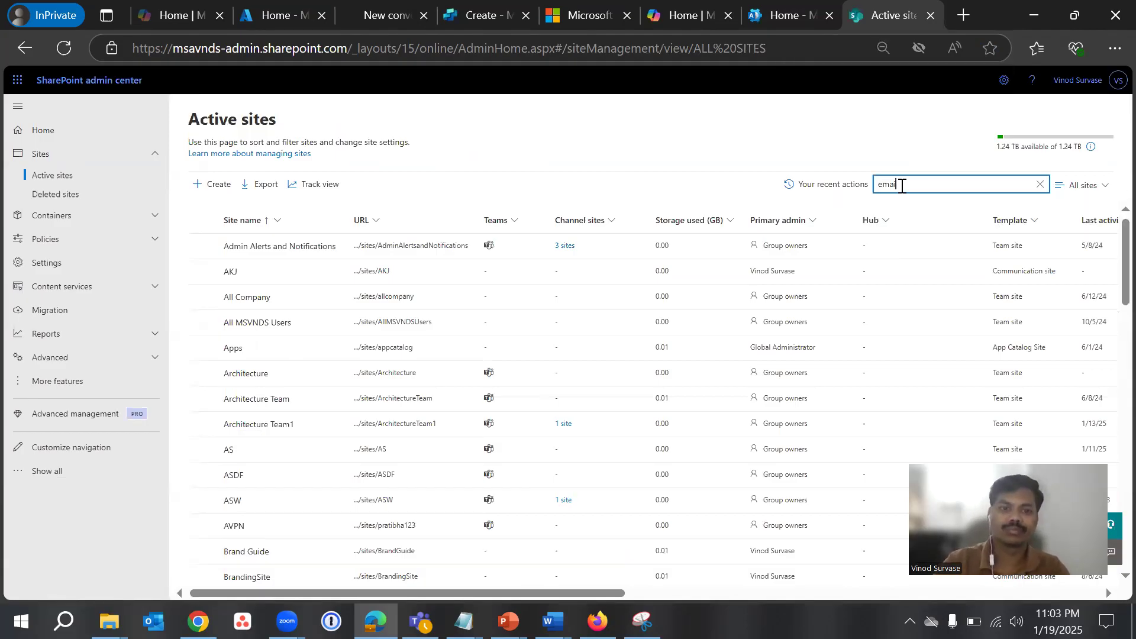
text(l)
key(Return)
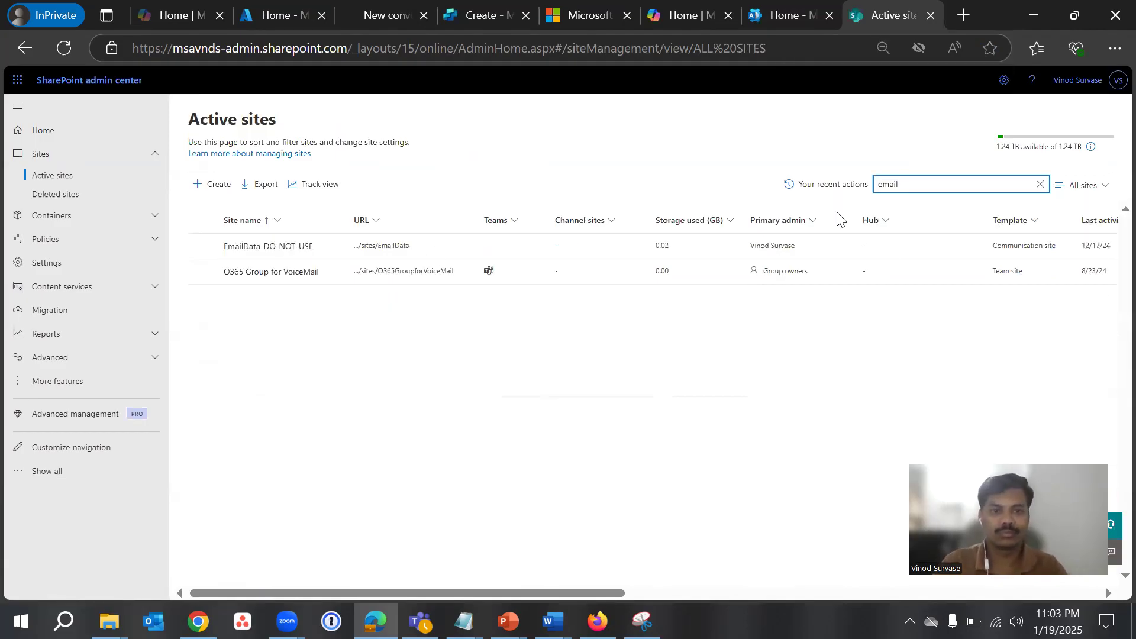
Open the EmailData-DO-NOT-USE SharePoint site from the active sites list, and return to the Copilot Agent on SPO setup in Copilot Studio.
click(418, 256)
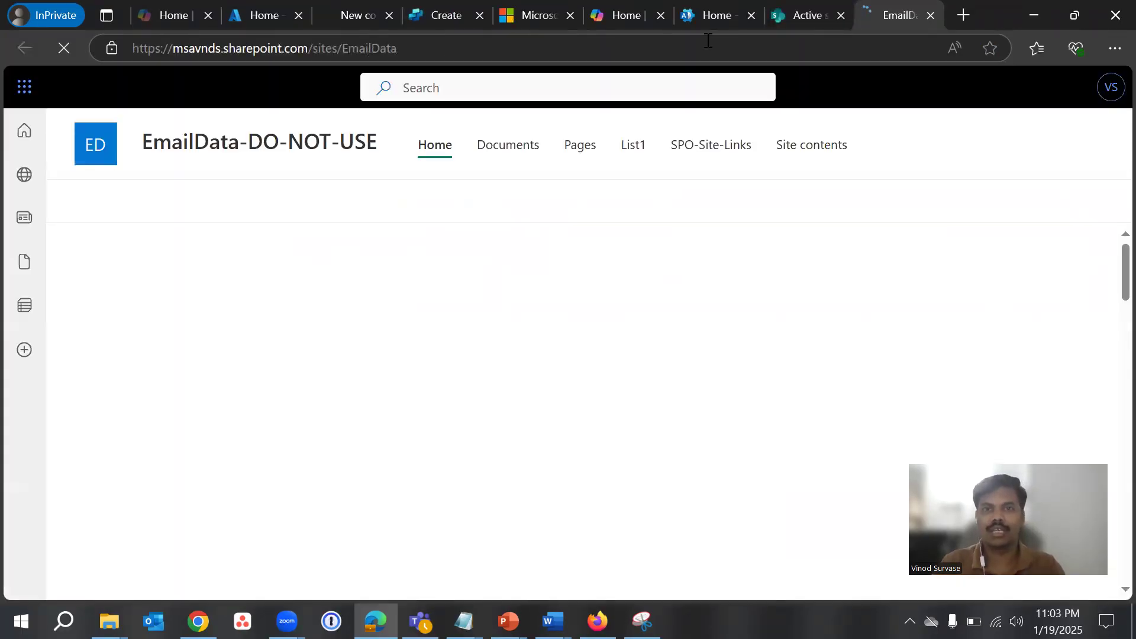
click(621, 15)
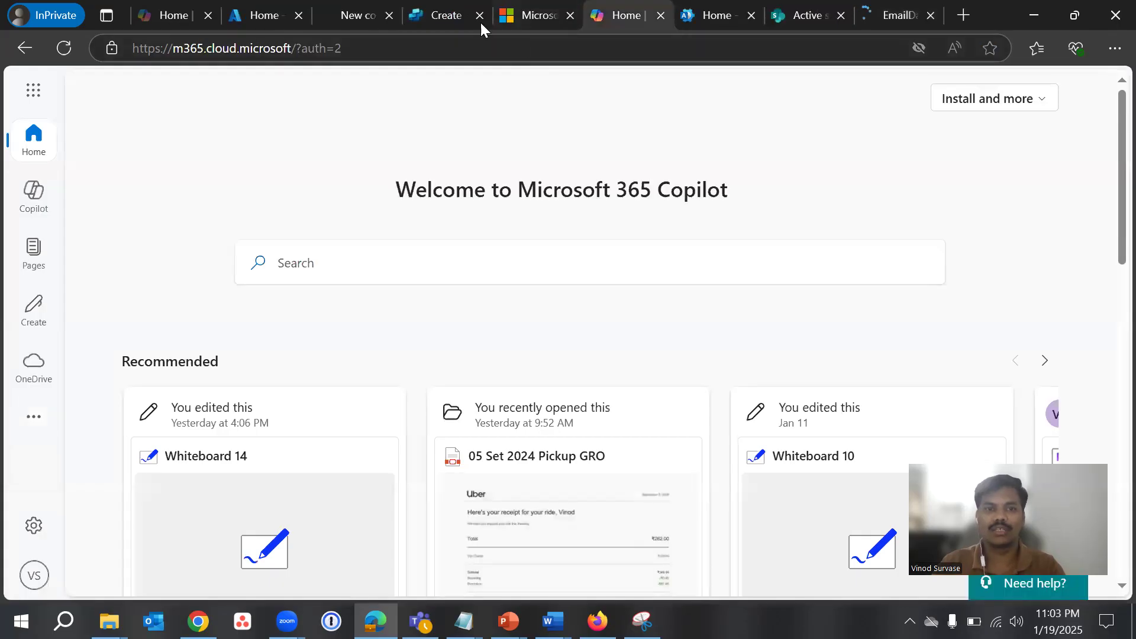
click(426, 11)
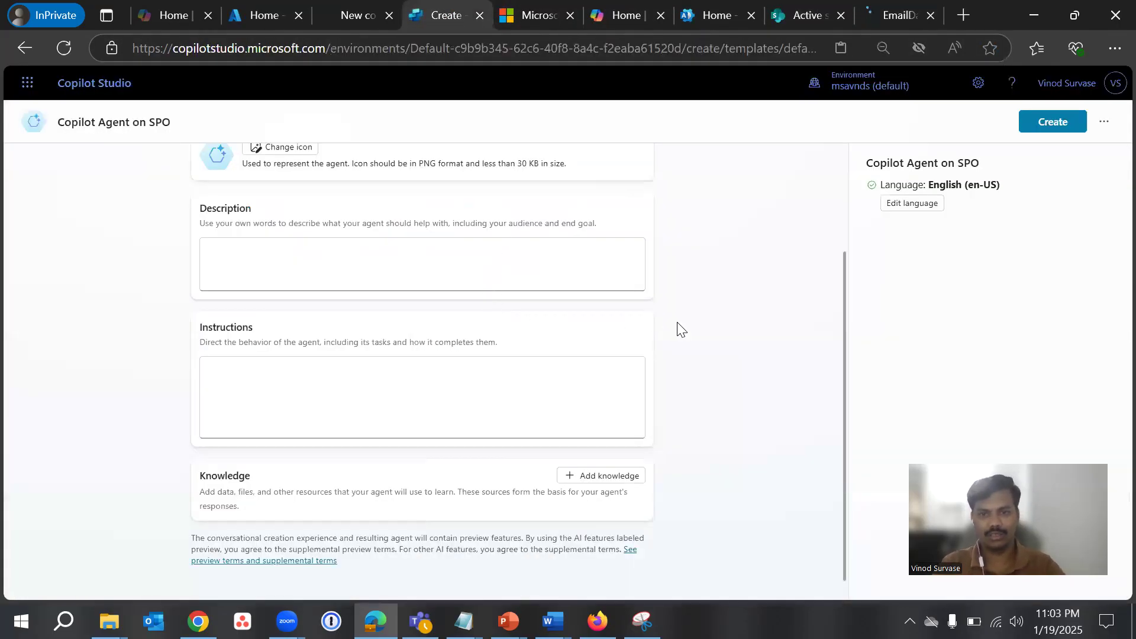
click(608, 480)
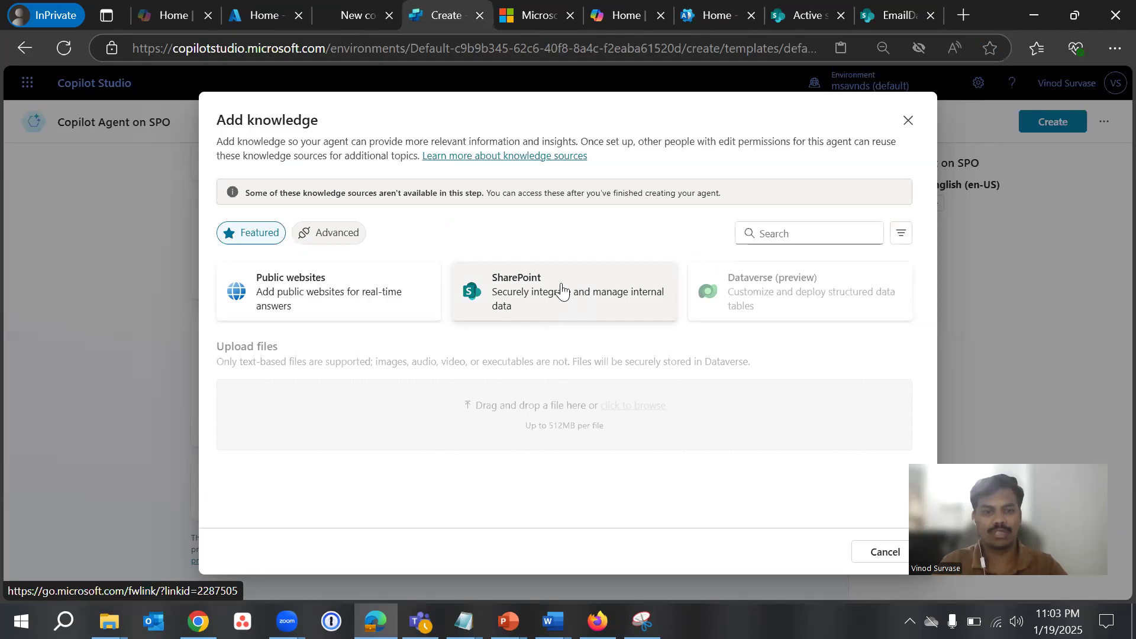
click(565, 292)
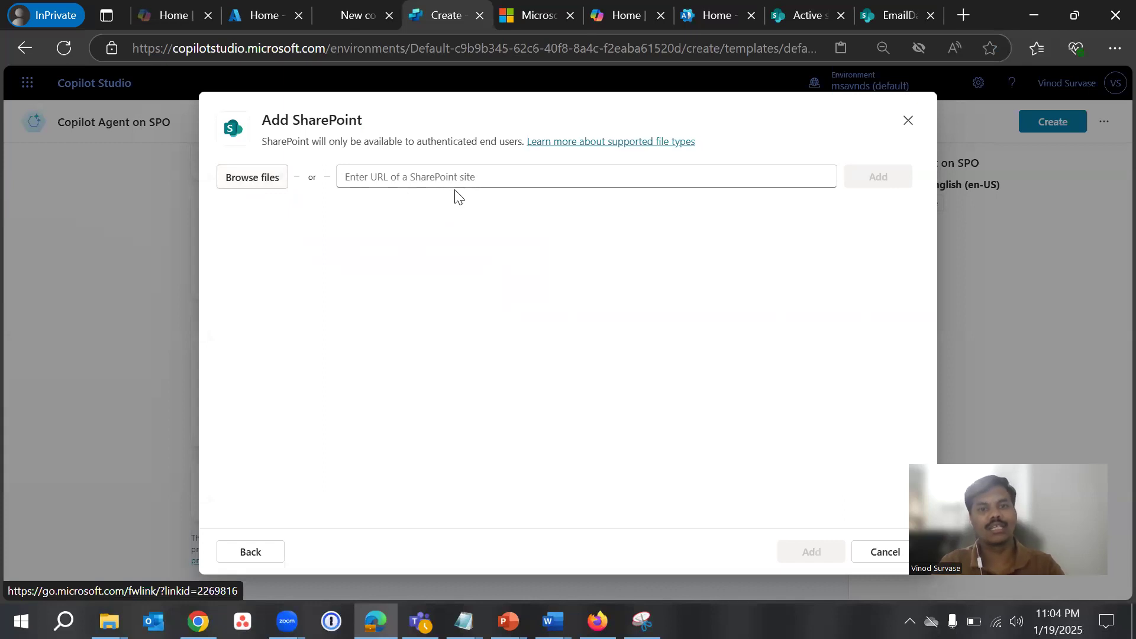
click(899, 12)
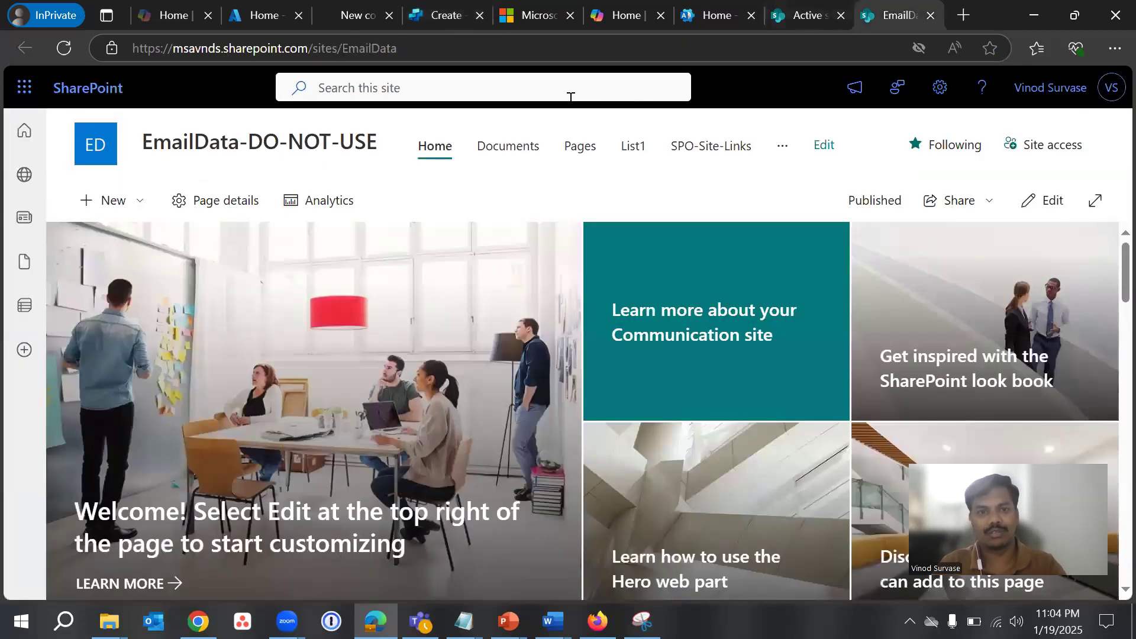
drag(397, 50, 103, 55)
key(ctrl+c)
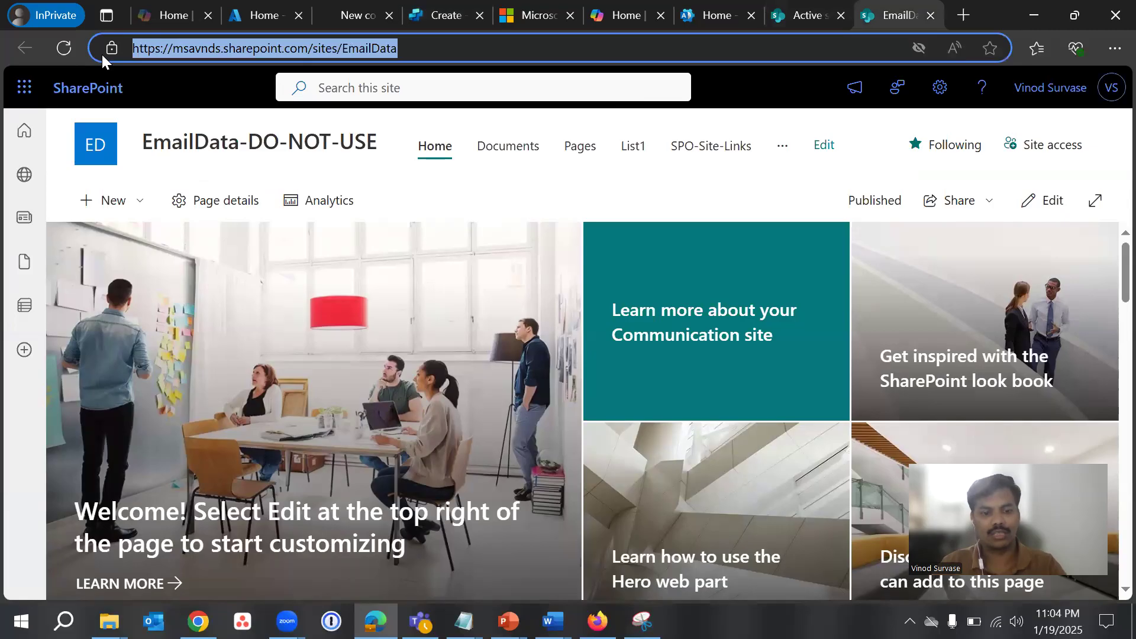
click(448, 15)
click(446, 166)
key(ctrl+v)
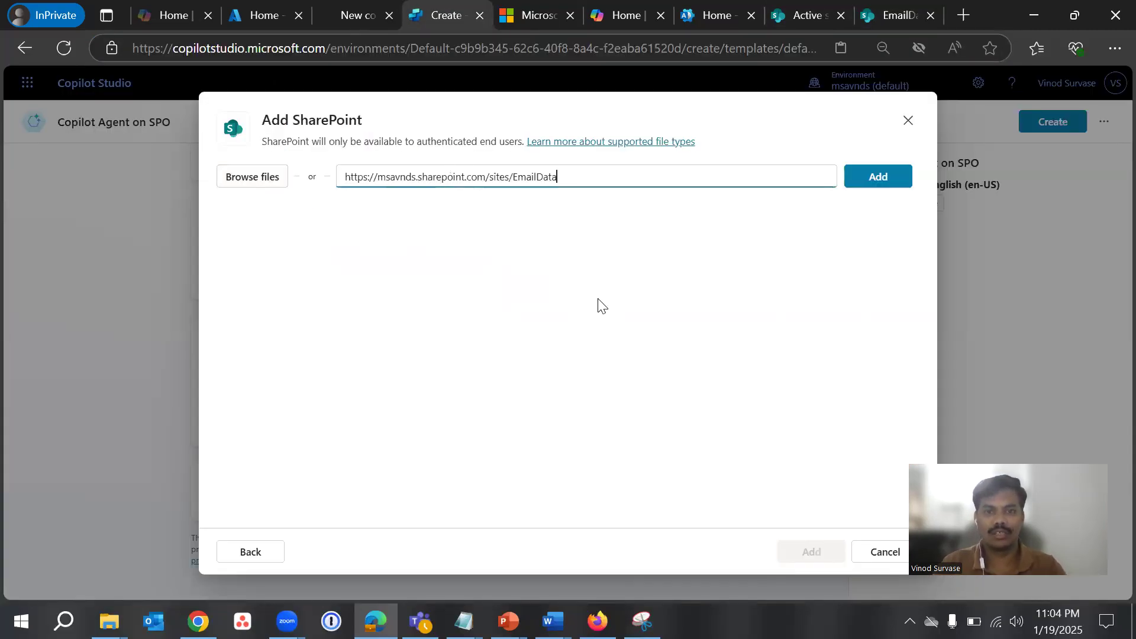
click(871, 184)
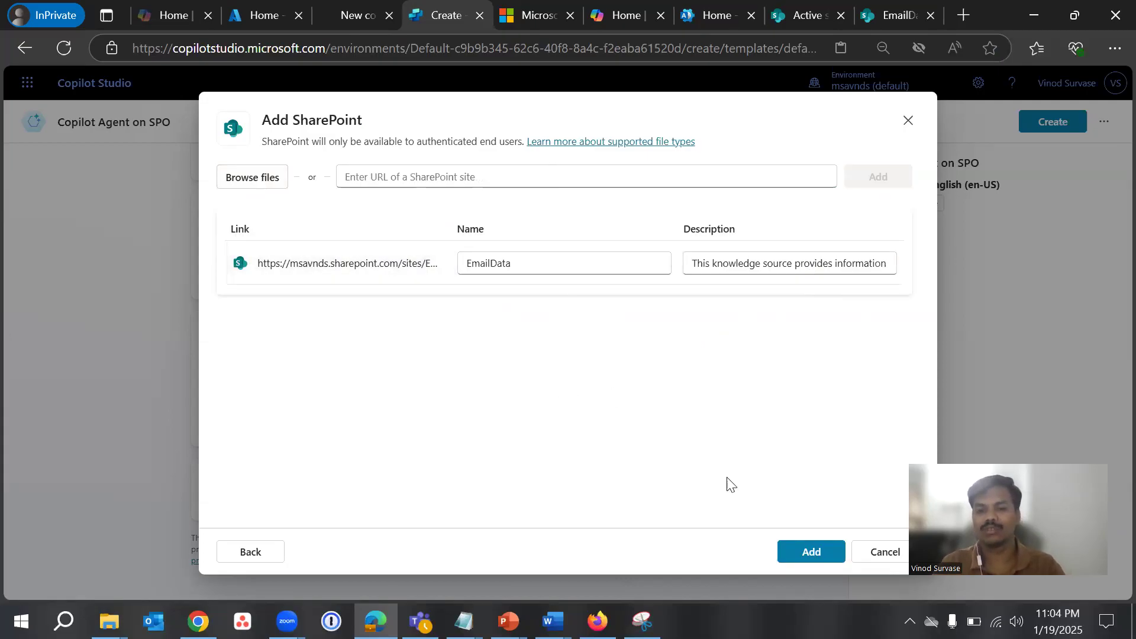
click(810, 549)
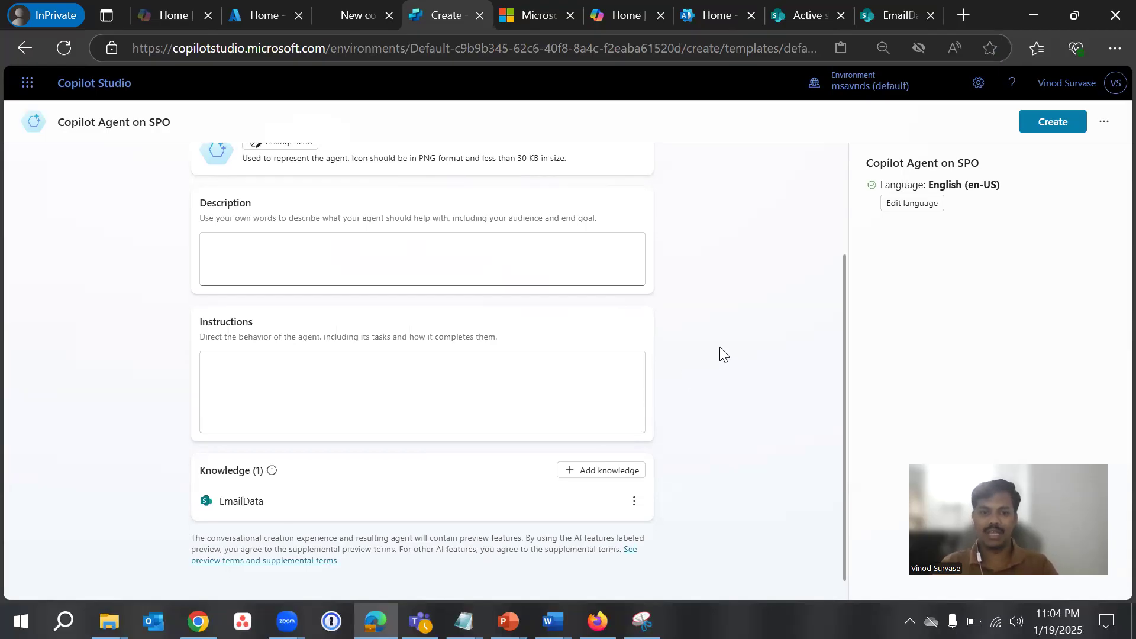
Create the Copilot Agent on SPO agent with the configured name and knowledge.
scroll(723, 353, up, 2)
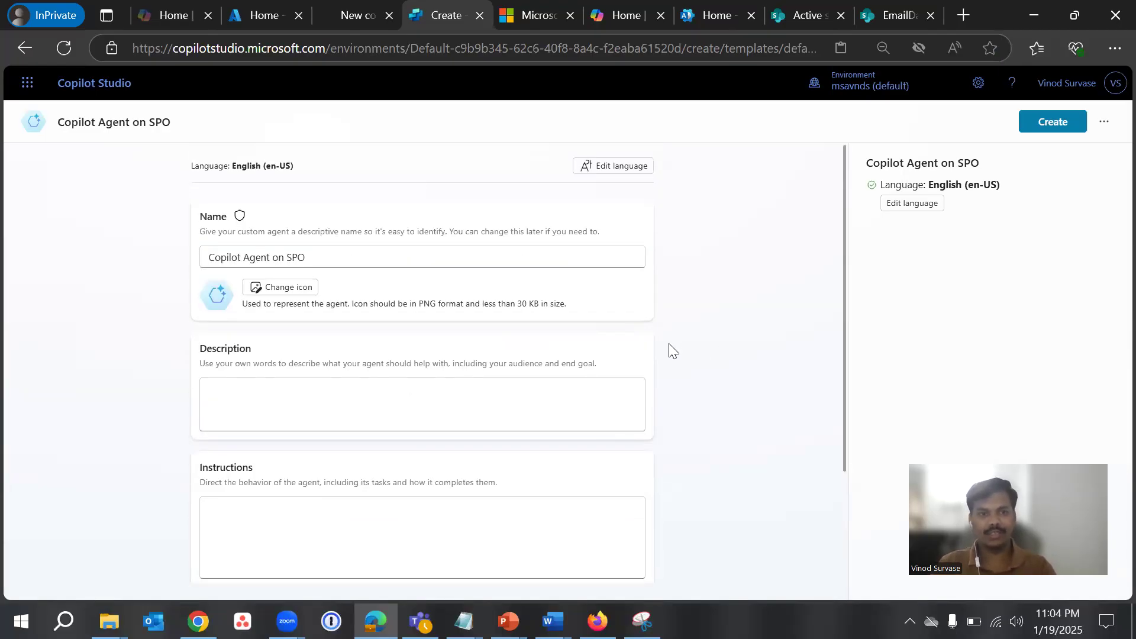
click(1035, 125)
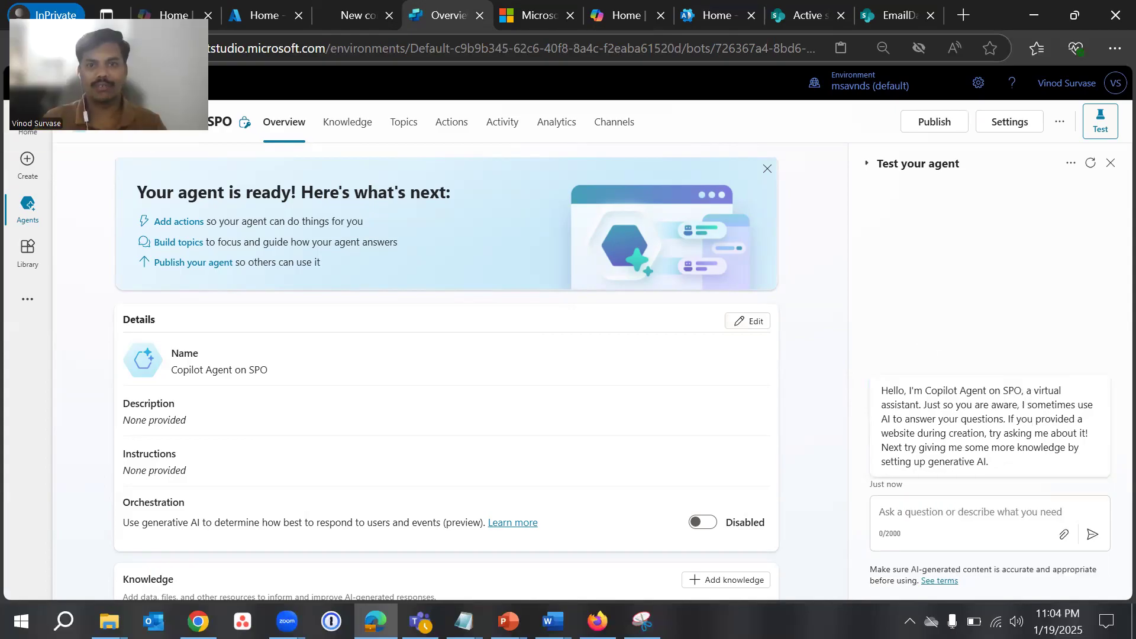
Review the agent's greeting message and its Conversation Start topic, and return to the agent's overview.
drag(921, 404, 1083, 450)
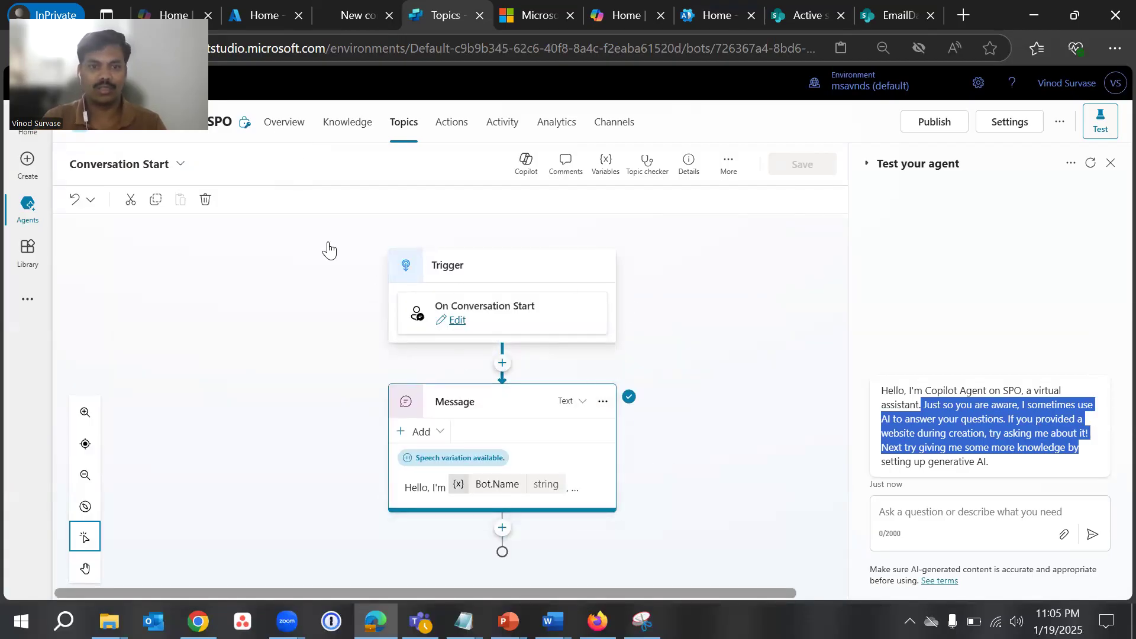
click(275, 131)
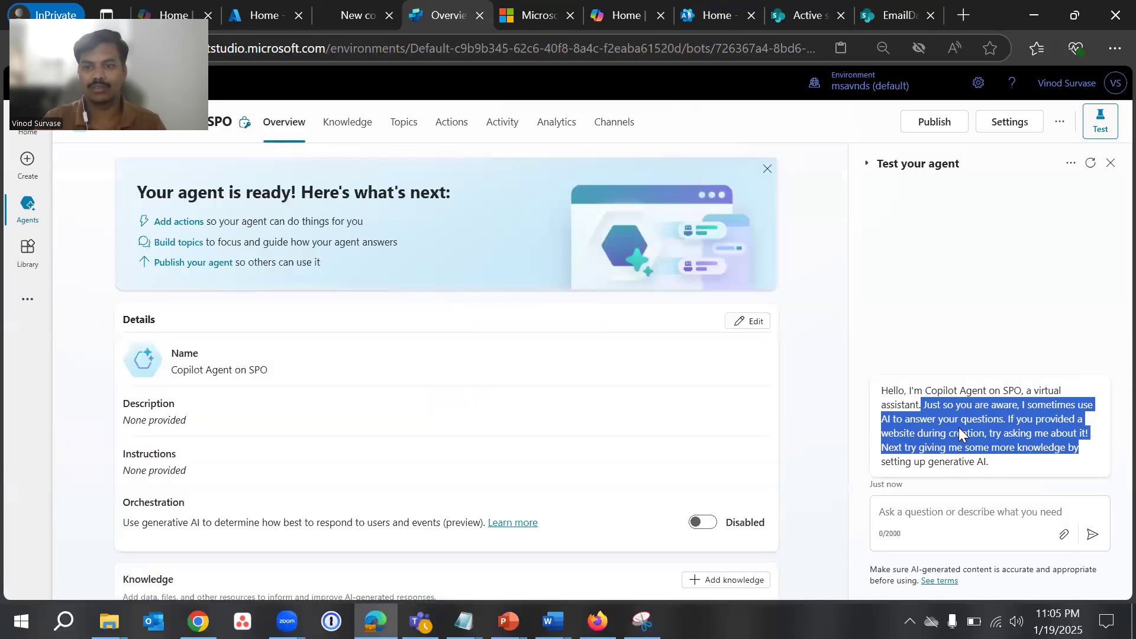
click(979, 518)
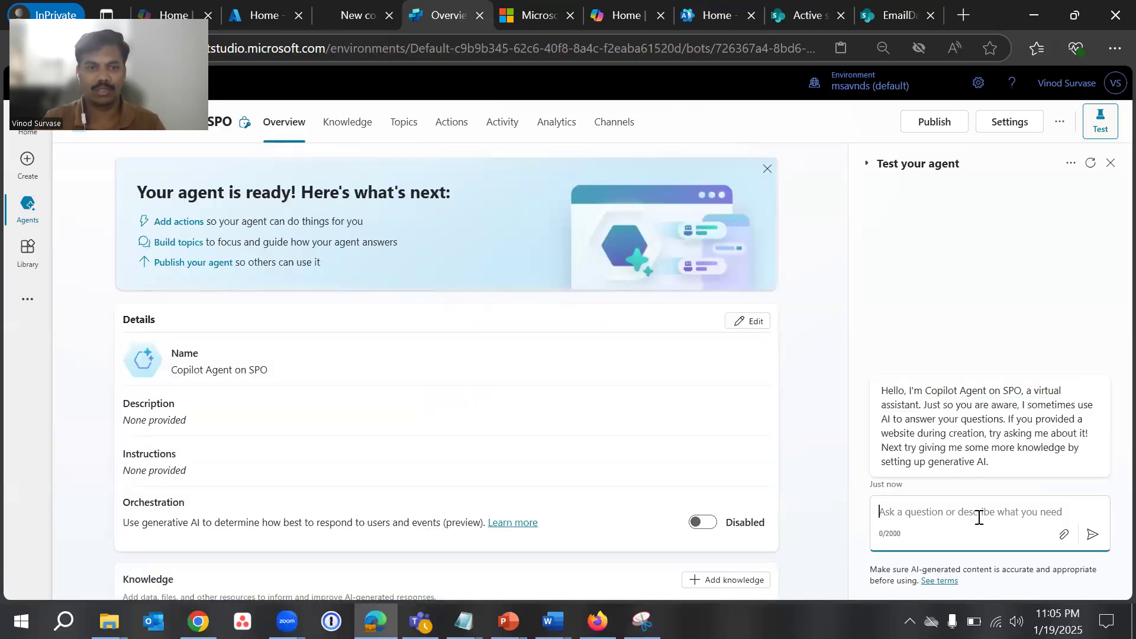
Disable the agent's use of the AI's own general knowledge and confirm the change.
scroll(515, 467, down, 4)
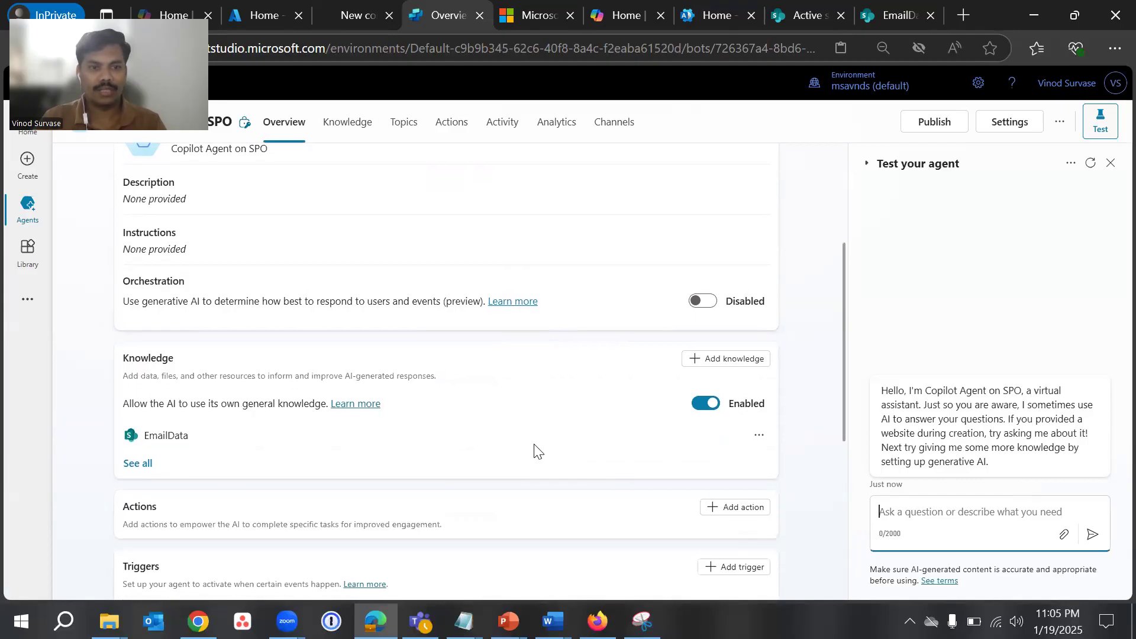
click(701, 382)
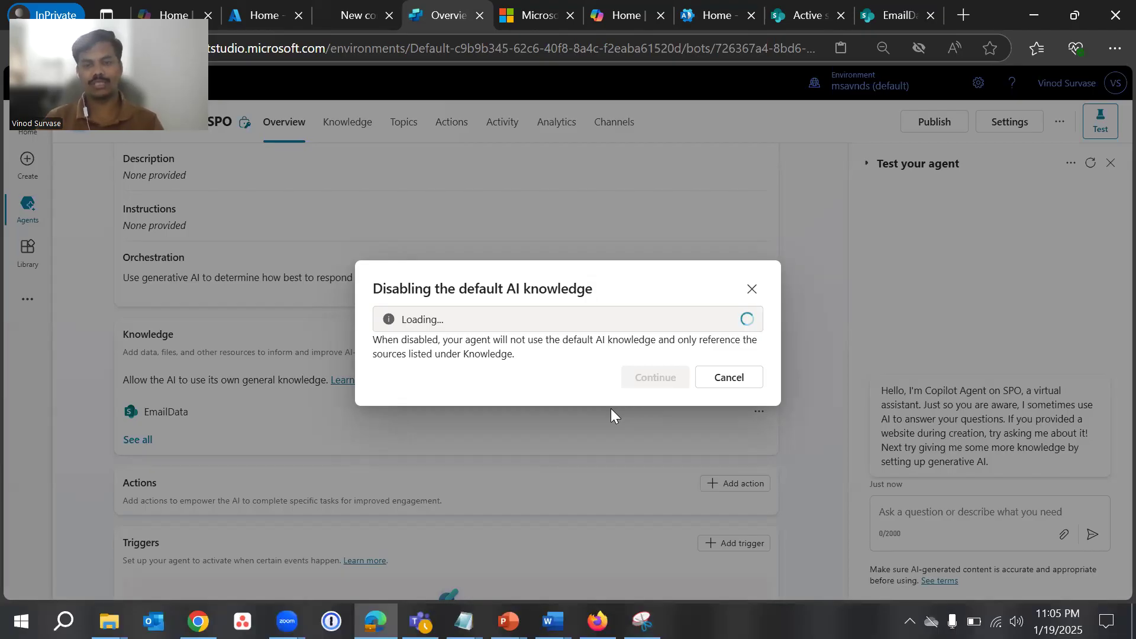
scroll(667, 453, down, 3)
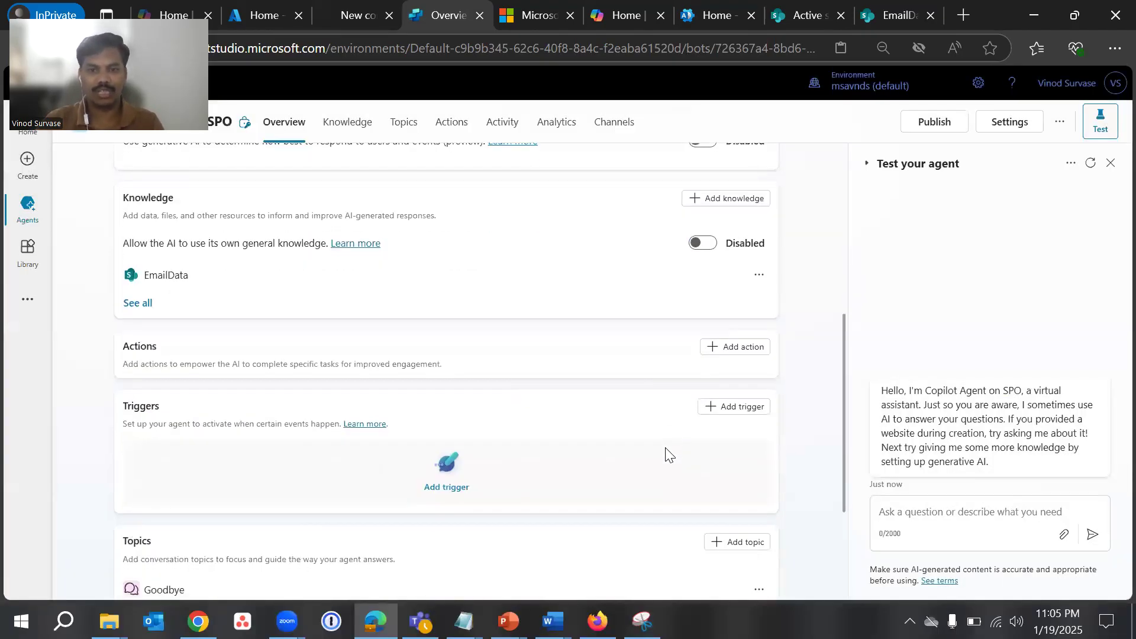
Look through the remaining overview sections of Copilot Agent on SPO and publish the agent.
scroll(723, 418, down, 3)
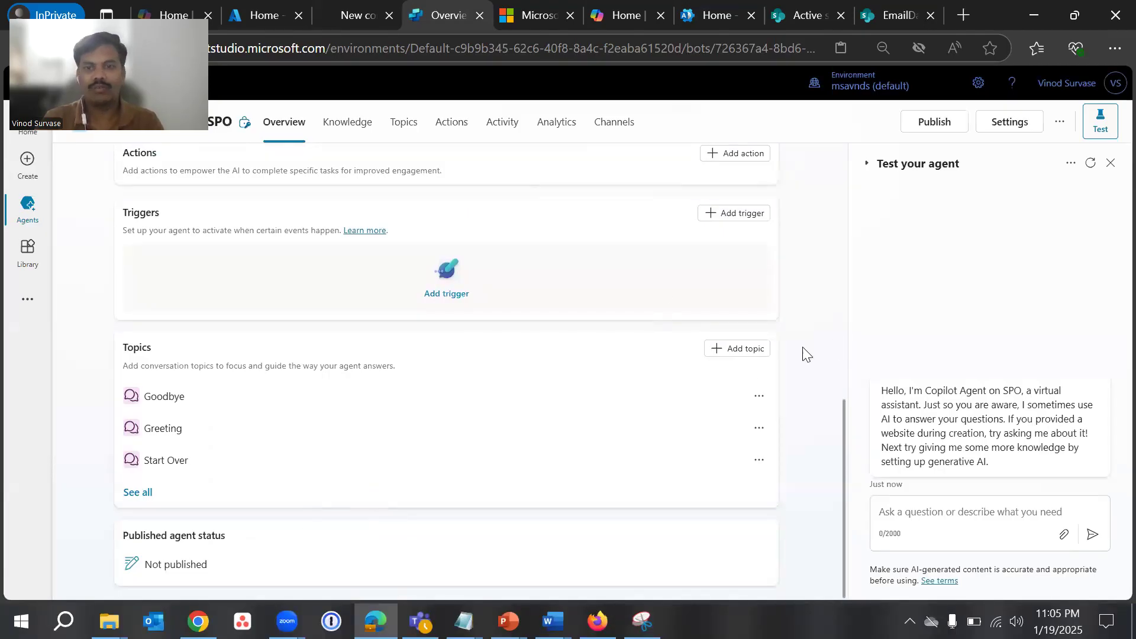
scroll(806, 320, up, 6)
scroll(806, 308, up, 2)
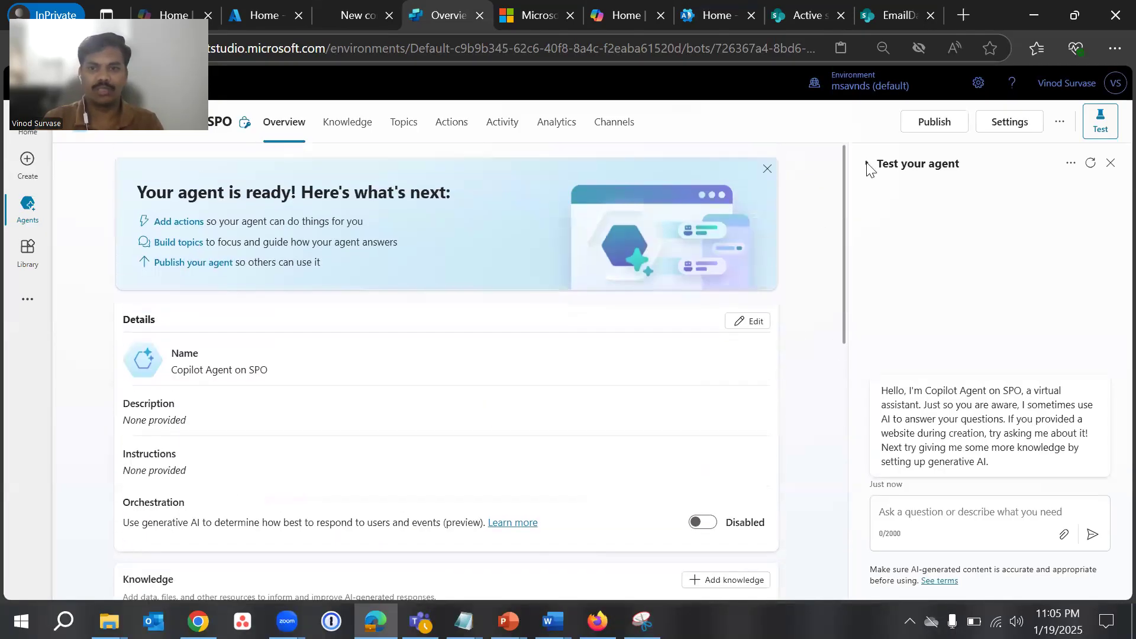
click(923, 121)
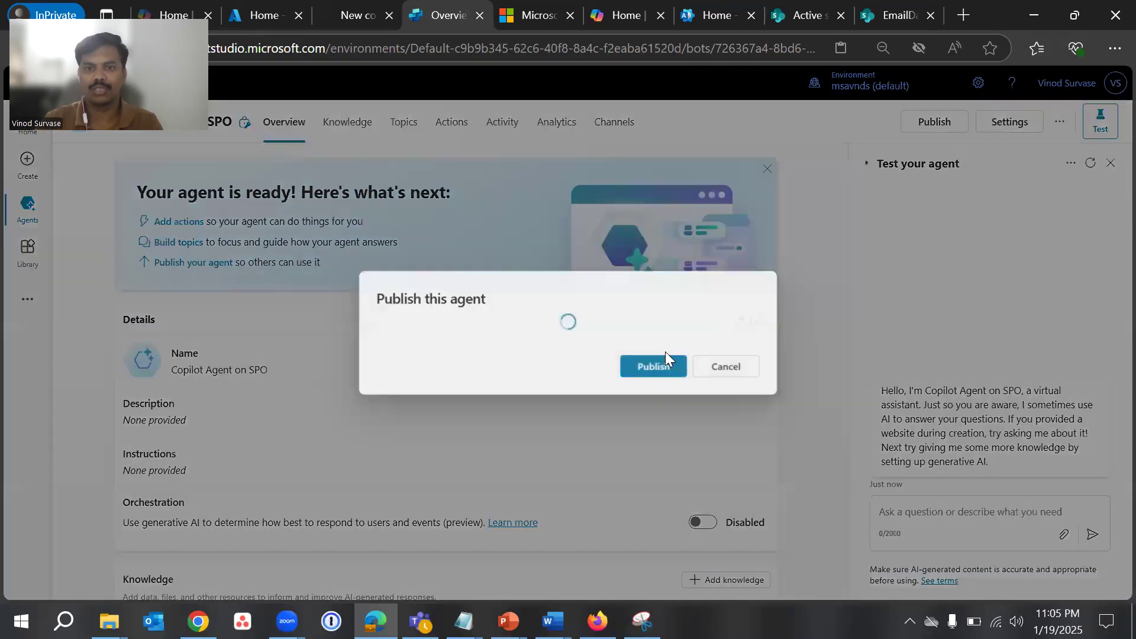
click(651, 374)
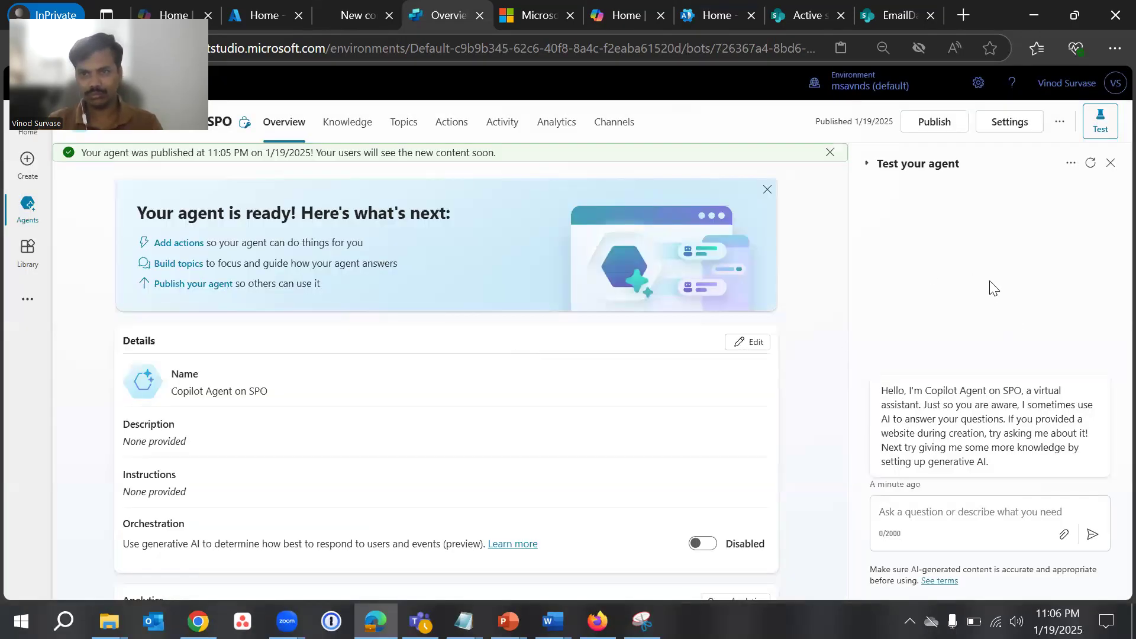
Send the message "Hi" to the published agent in its test chat.
click(1099, 121)
click(1097, 125)
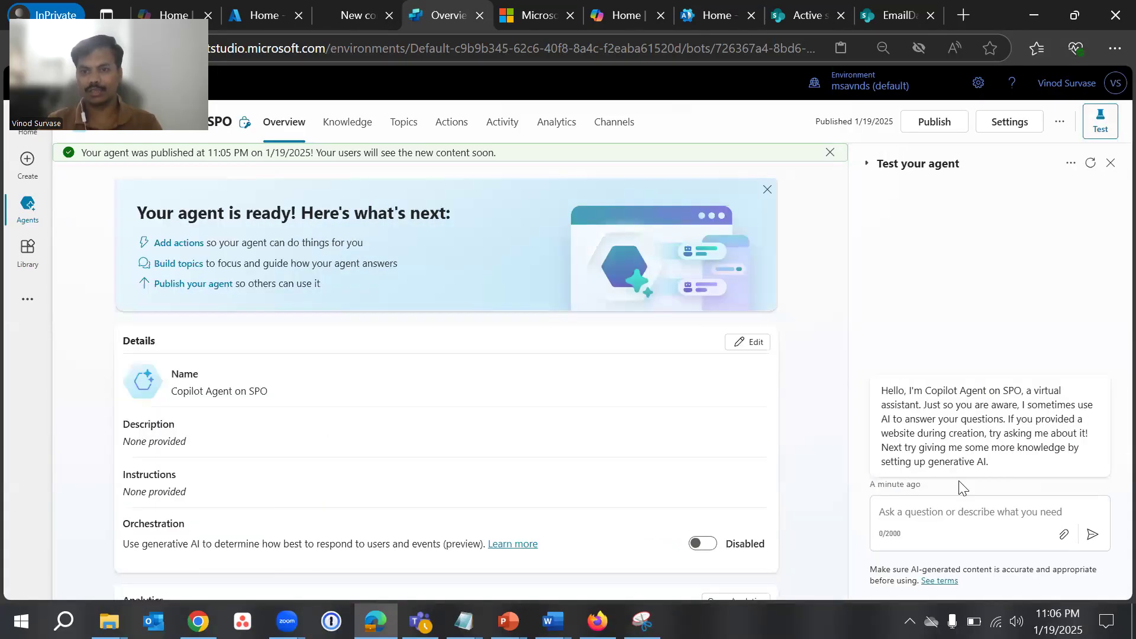
click(939, 517)
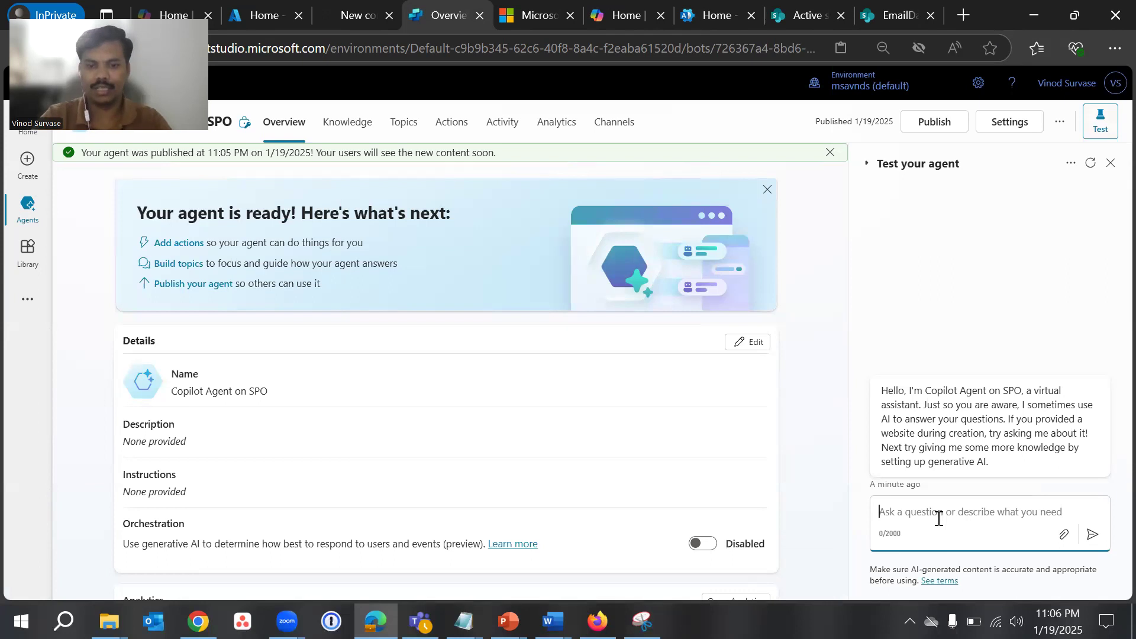
text(Hi)
key(Return)
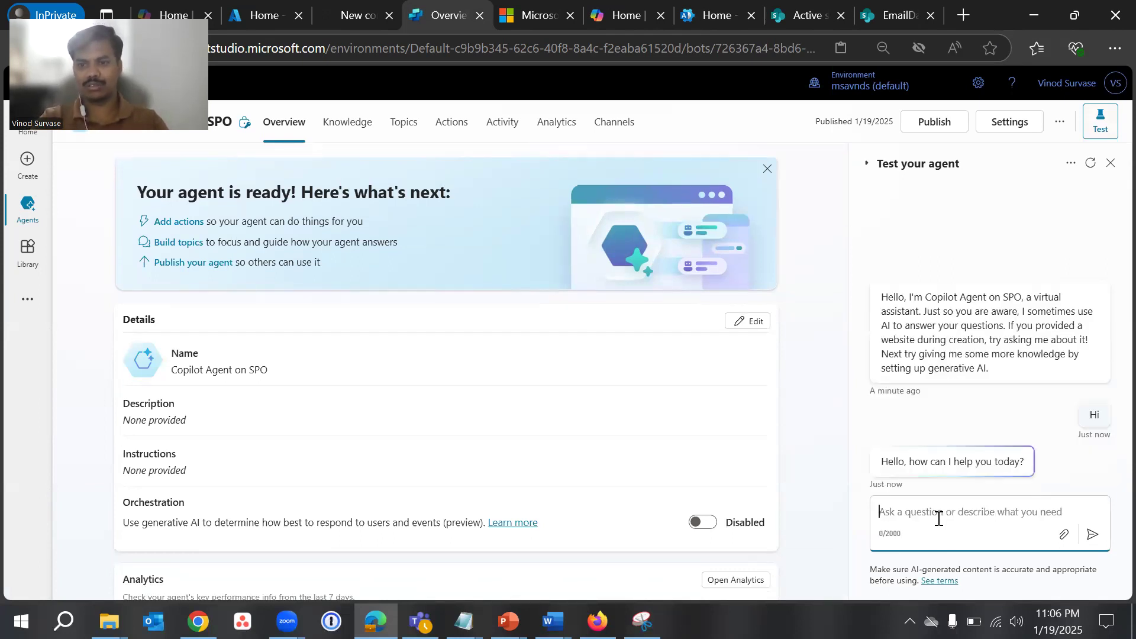
Ask the agent in the test chat "CAn you find how many files are there in this sharepoint site?".
text(CA)
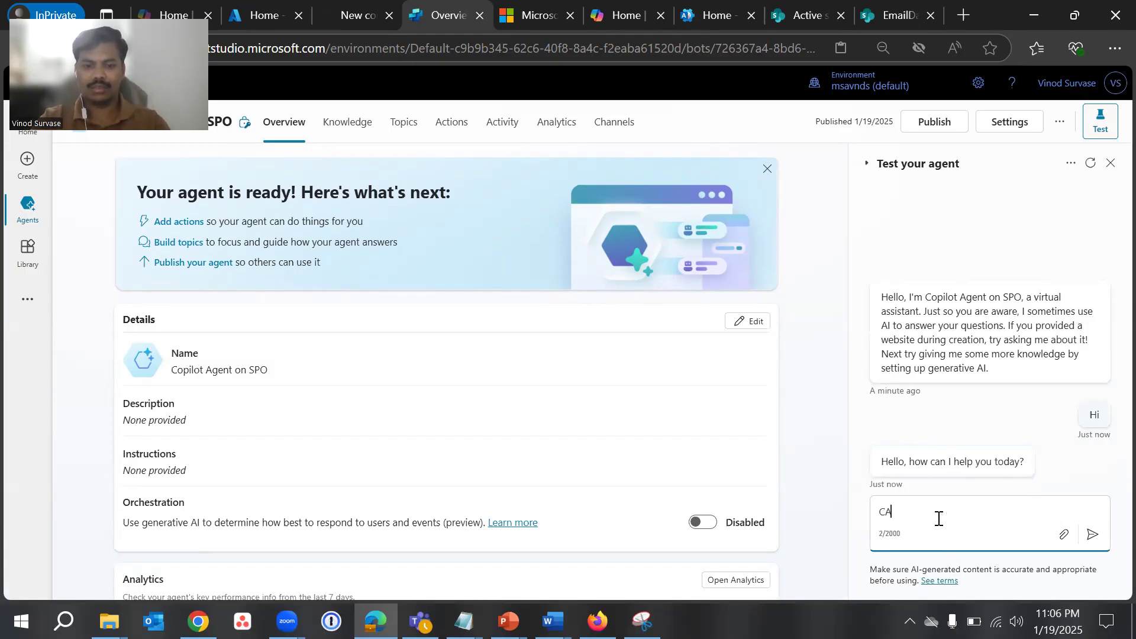
text(n you fin)
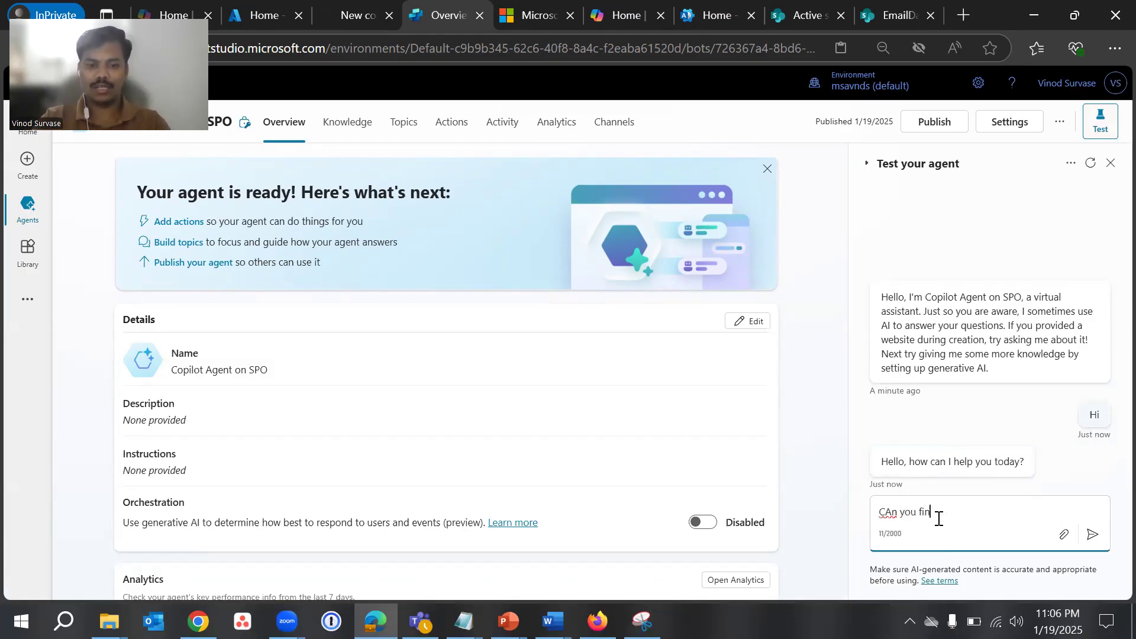
text(d how mnay )
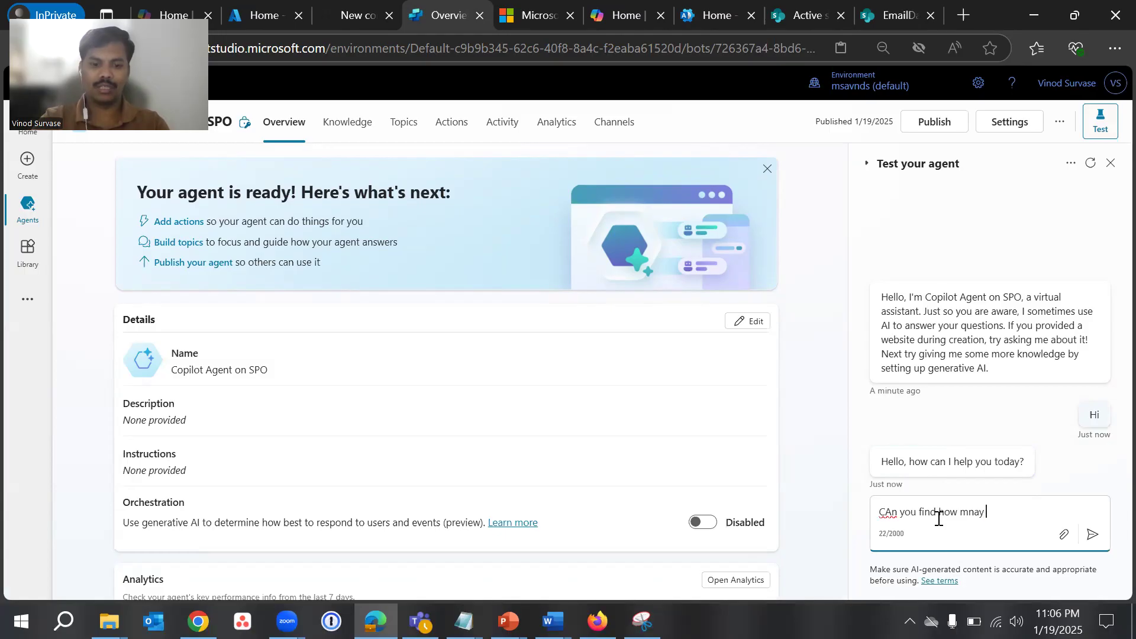
text(files are t)
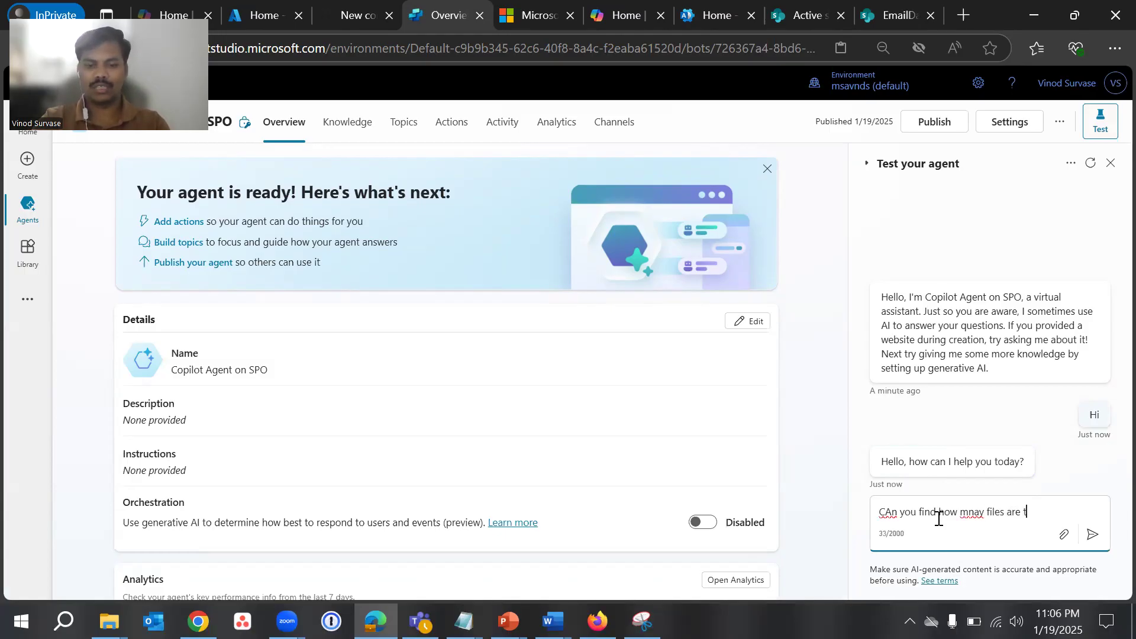
text(here in this sharepoint site)
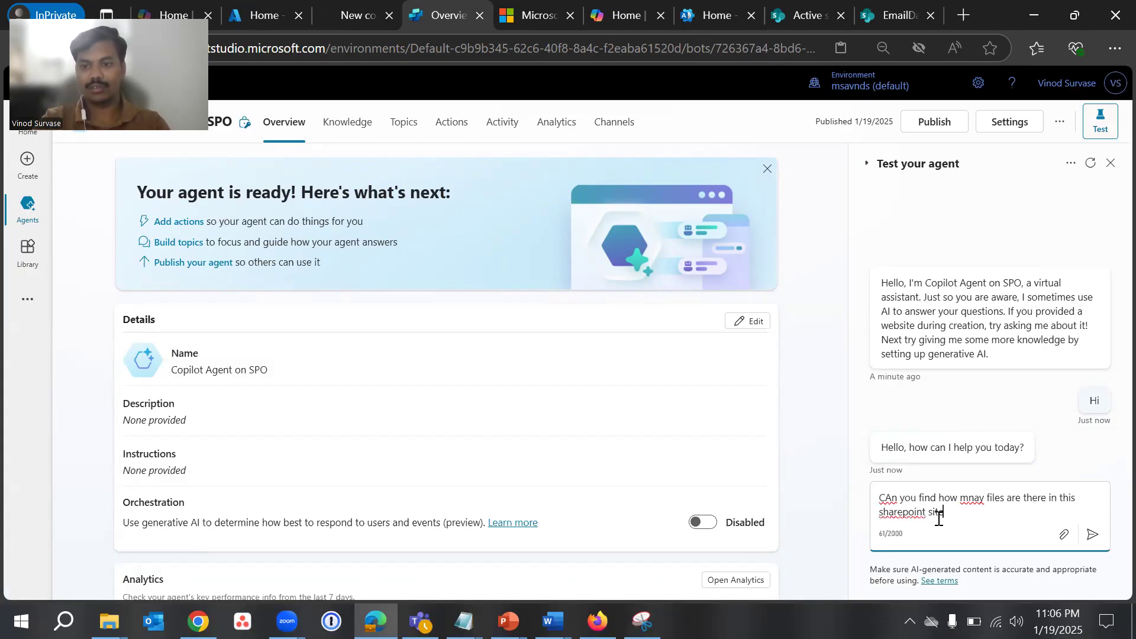
click(969, 499)
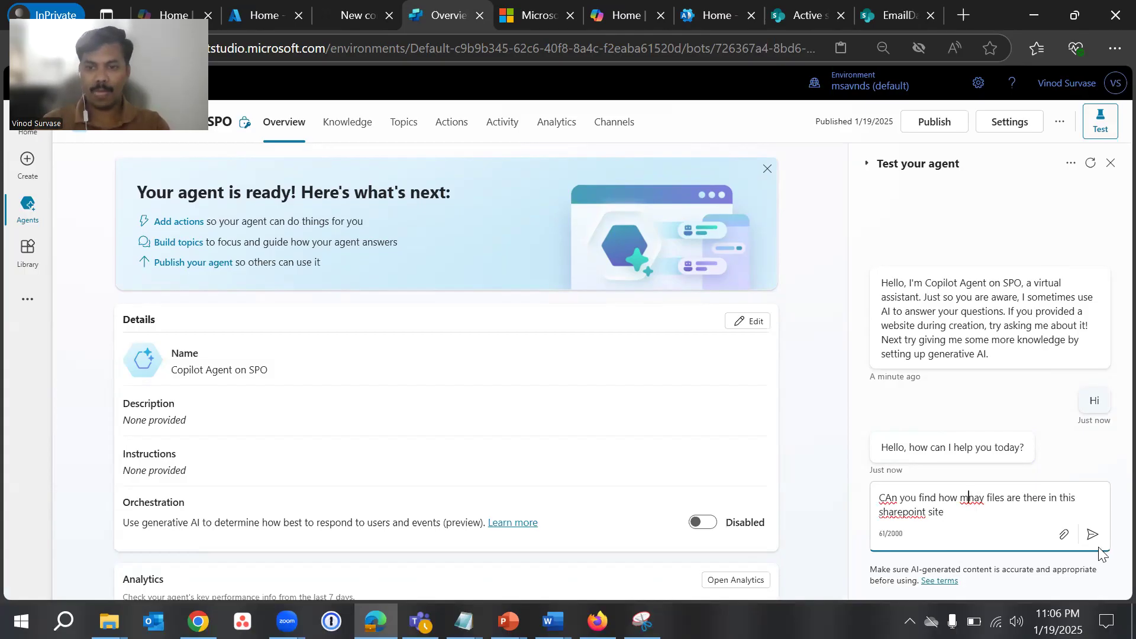
key(Delete)
key(Right)
text(n)
text(?)
key(Return)
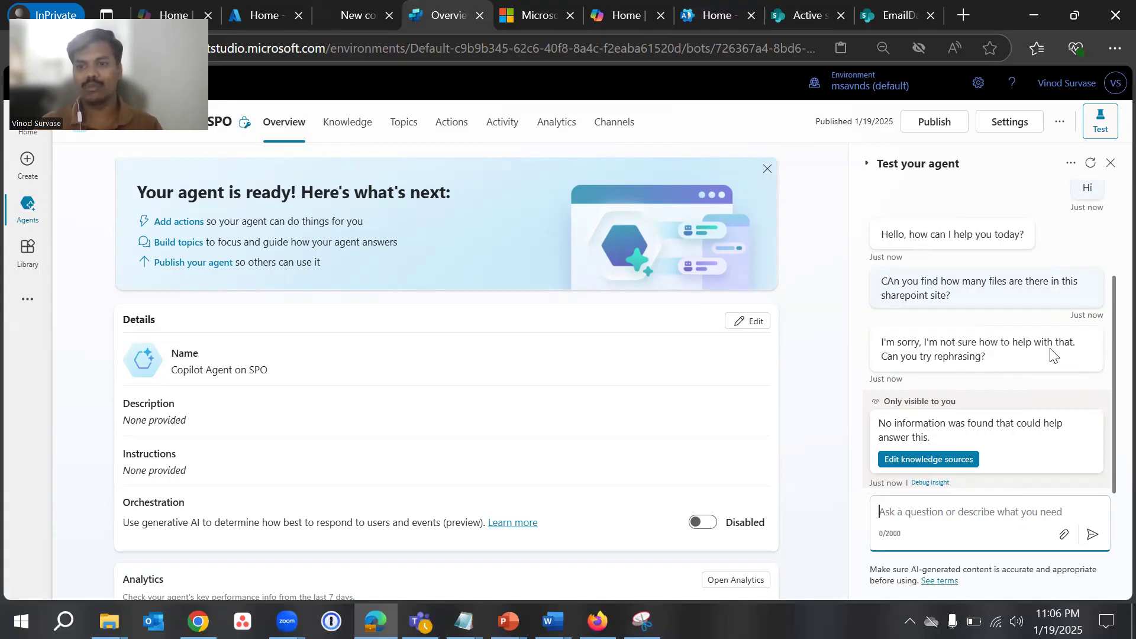
Open the knowledge sources from the agent's reply and examine the Conversational boosting topic's generative answers properties and flow.
click(958, 460)
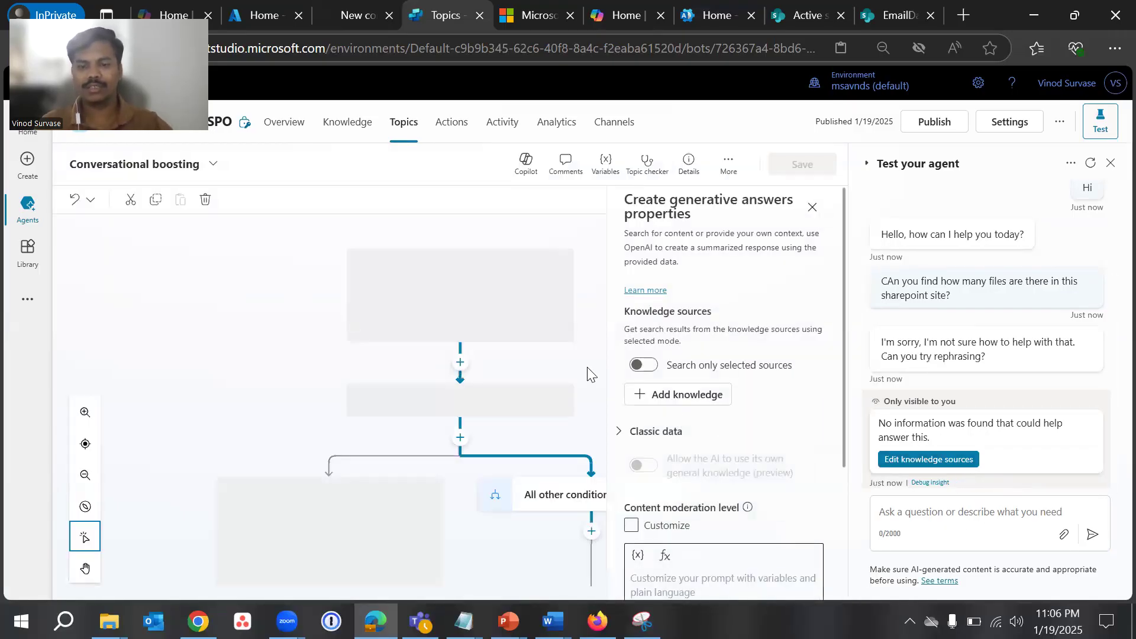
scroll(759, 448, down, 3)
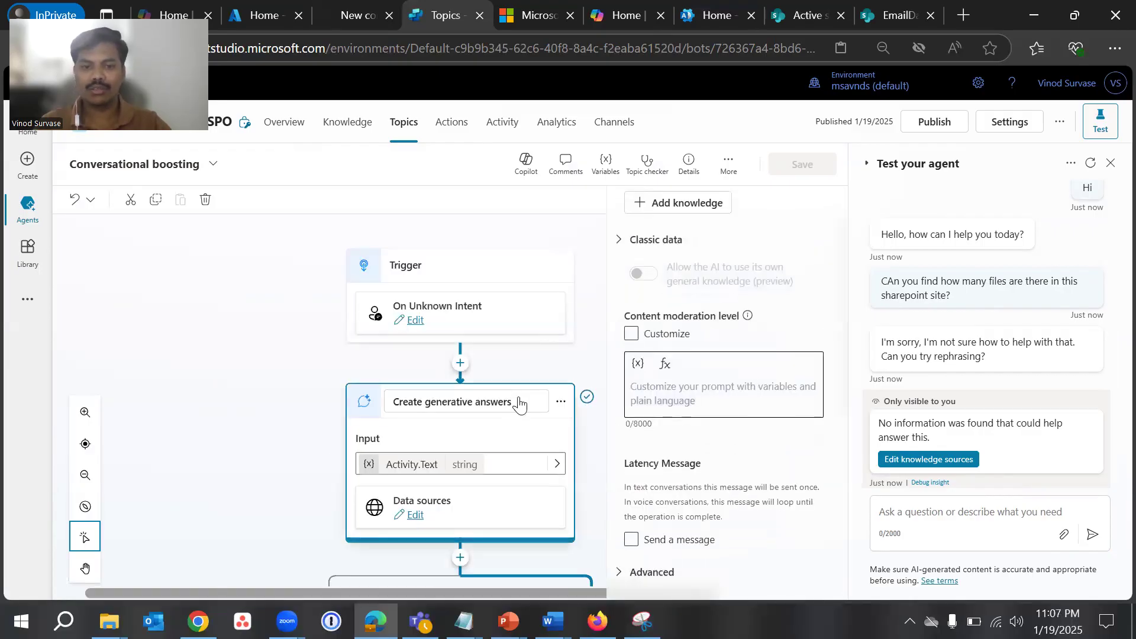
scroll(552, 491, down, 5)
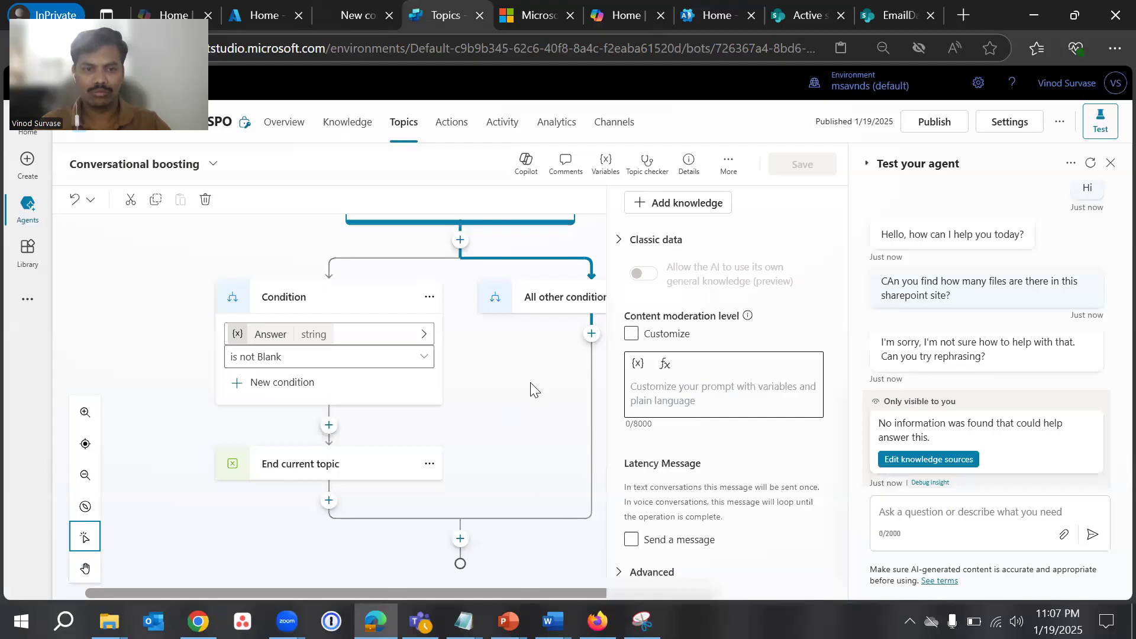
Return to the agent's overview, switch to the EmailData SharePoint site and look at its Documents library.
scroll(530, 407, up, 6)
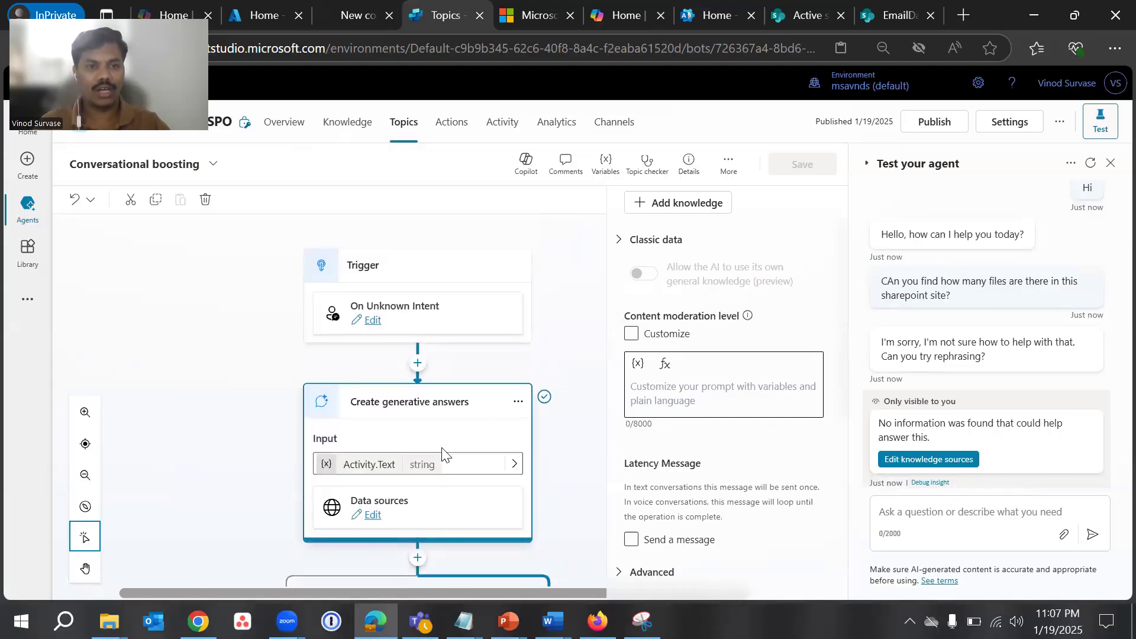
click(285, 131)
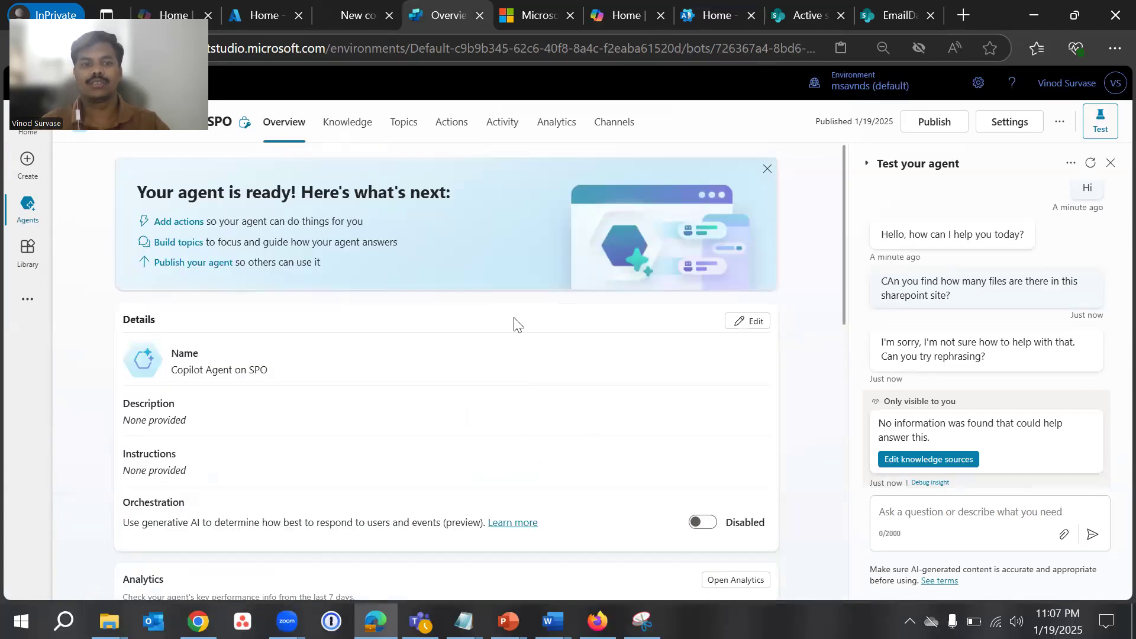
click(892, 13)
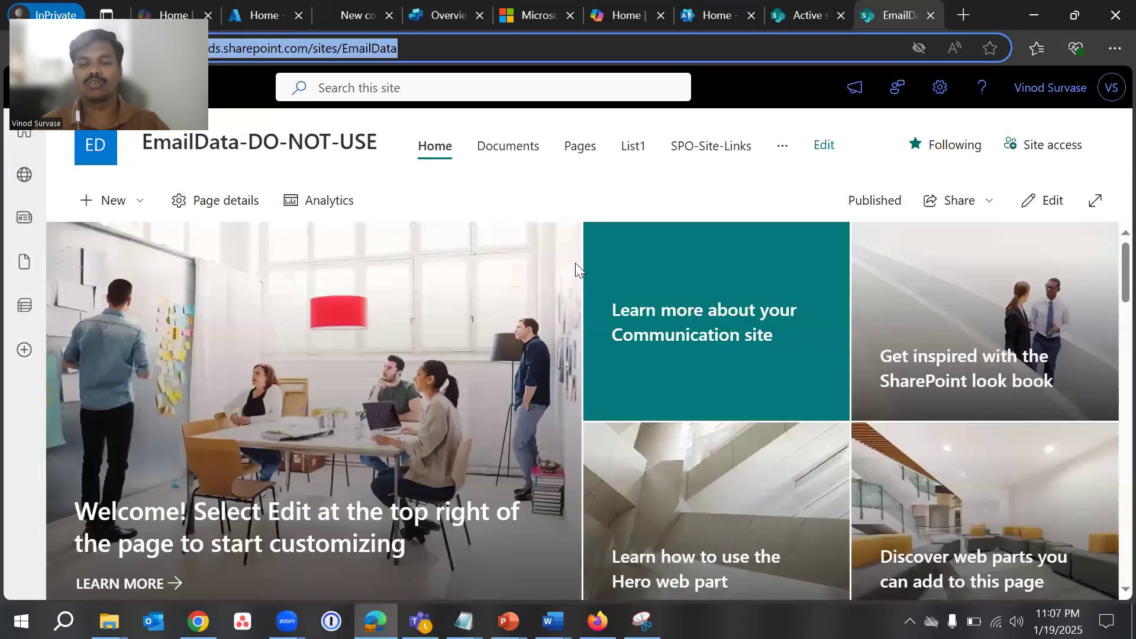
click(498, 155)
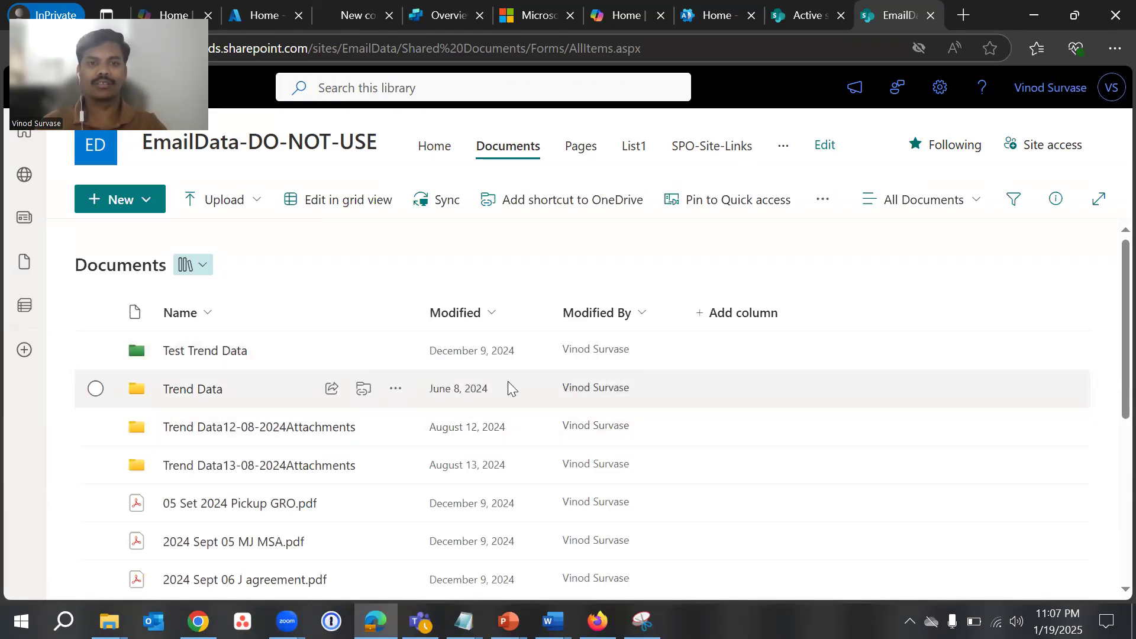
Return to Copilot Studio and ask the agent in the test chat "Can you find test trend data folder for me".
click(438, 16)
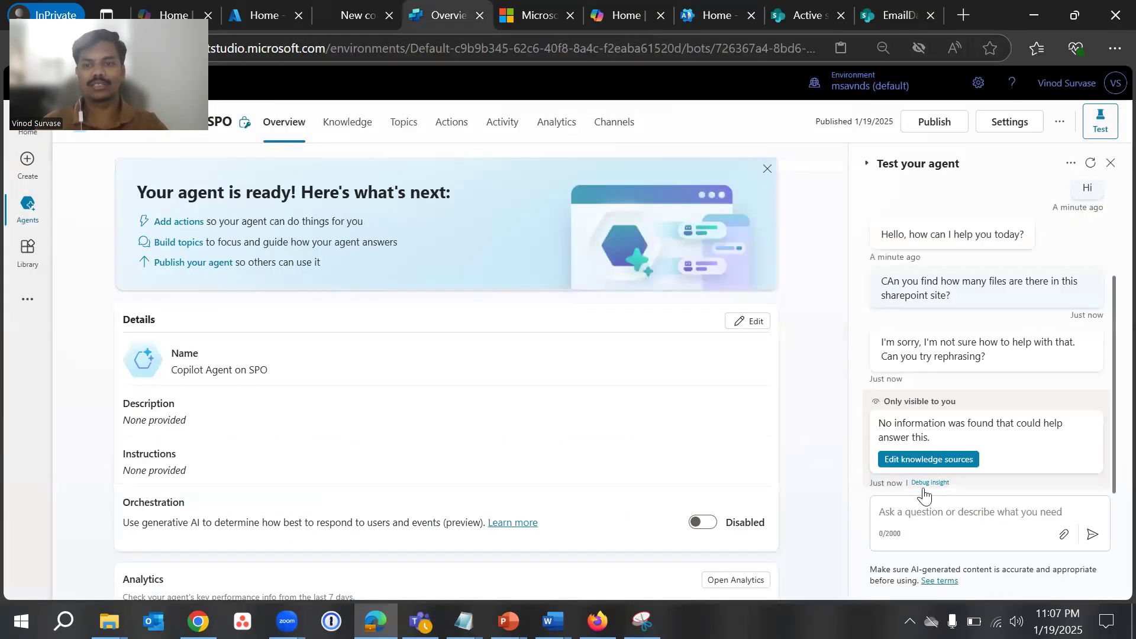
text(Can)
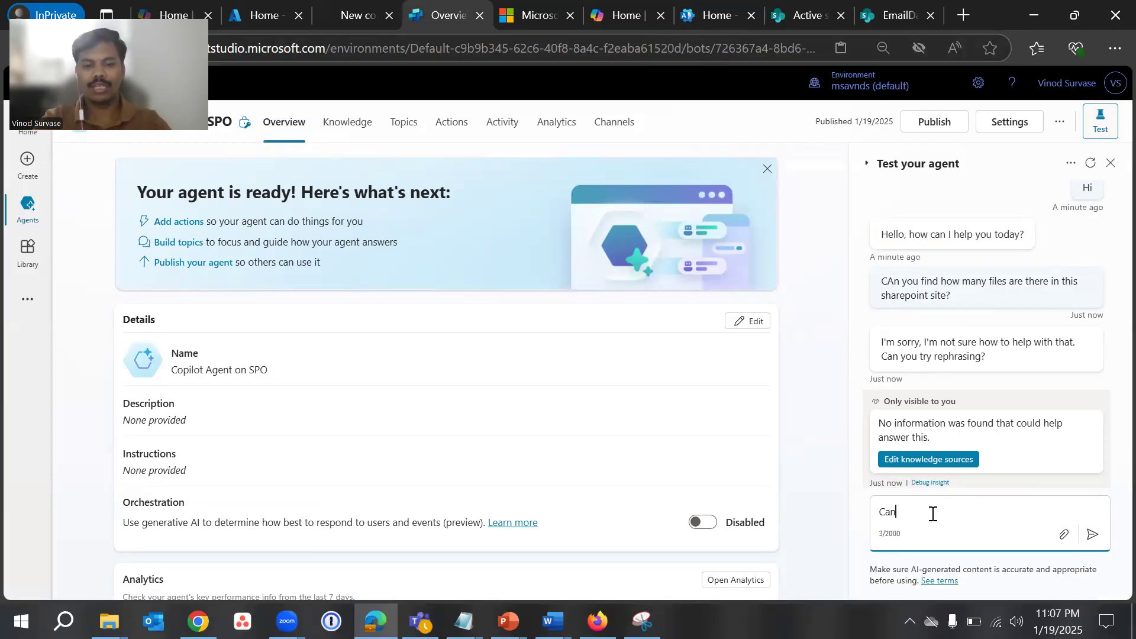
text( you find )
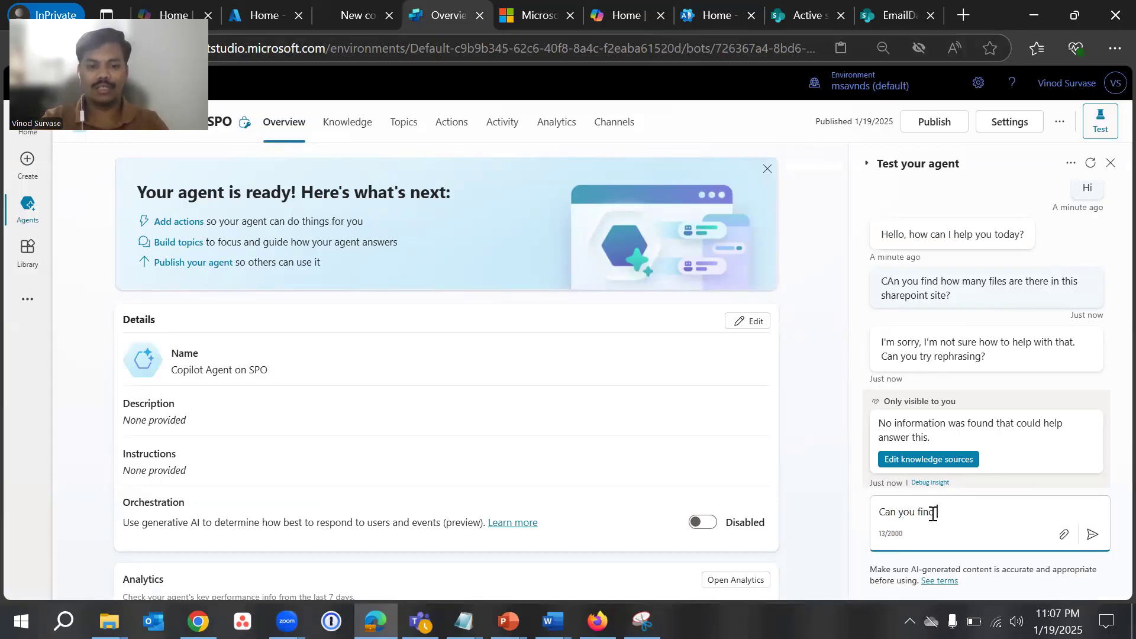
text(test tren)
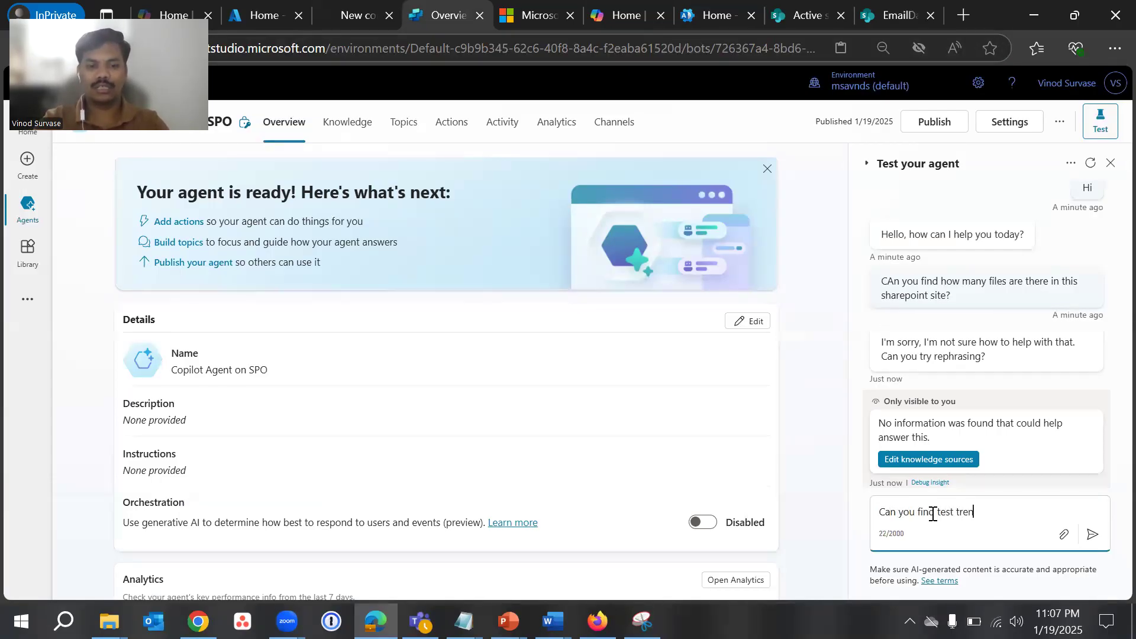
text(d data folder for me)
key(Return)
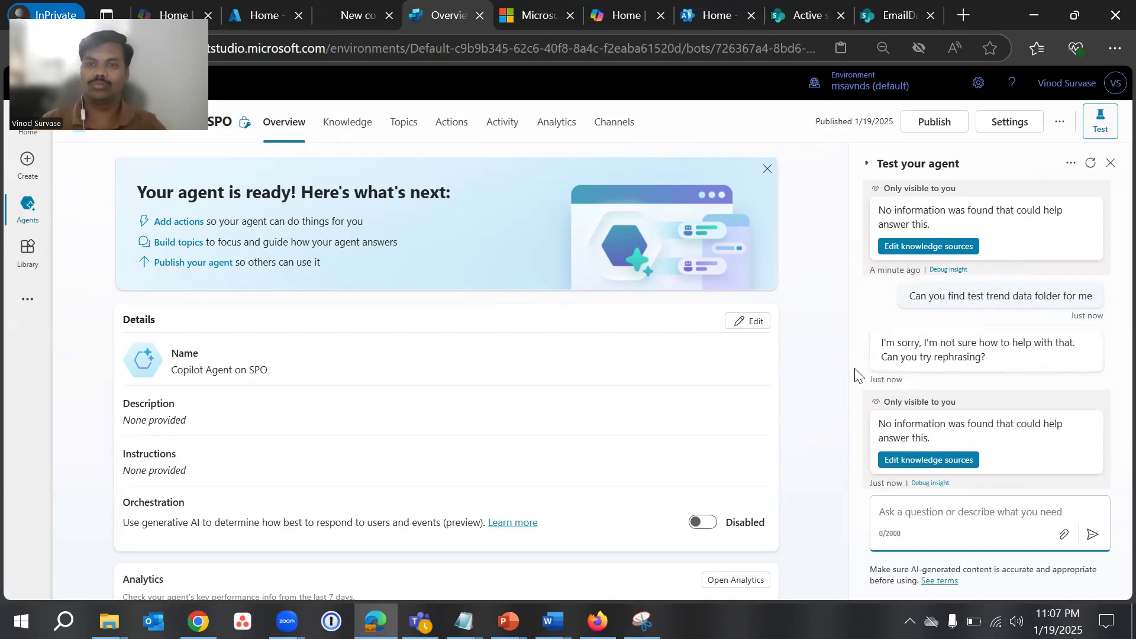
Check the file names in the EmailData Documents library and ask the agent "find me a file which has GRO in it name".
click(893, 15)
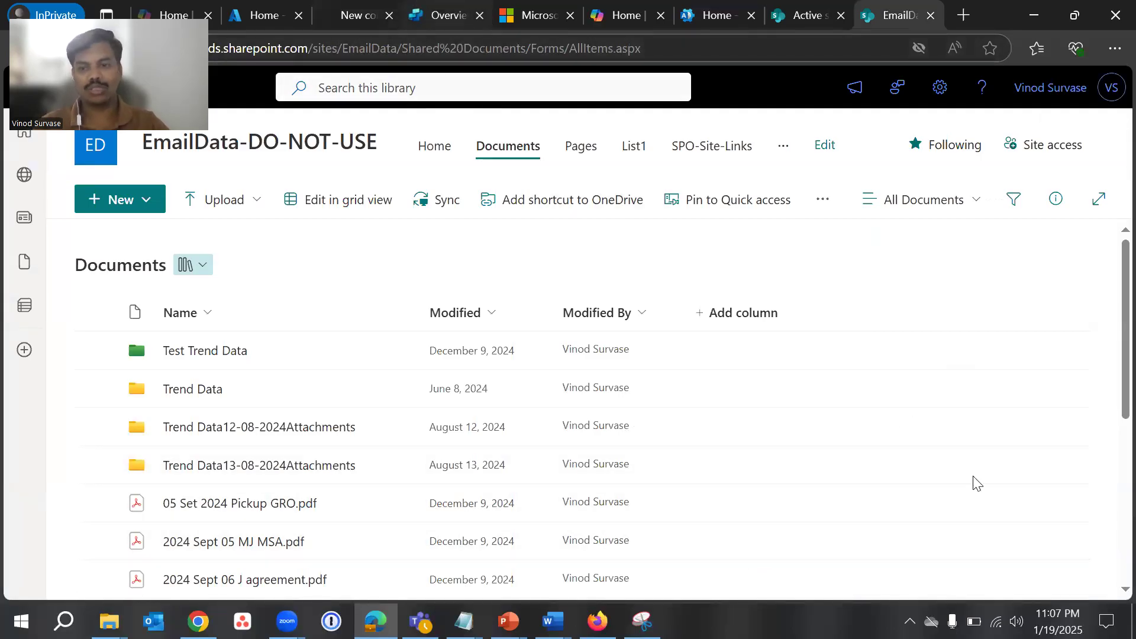
text(find )
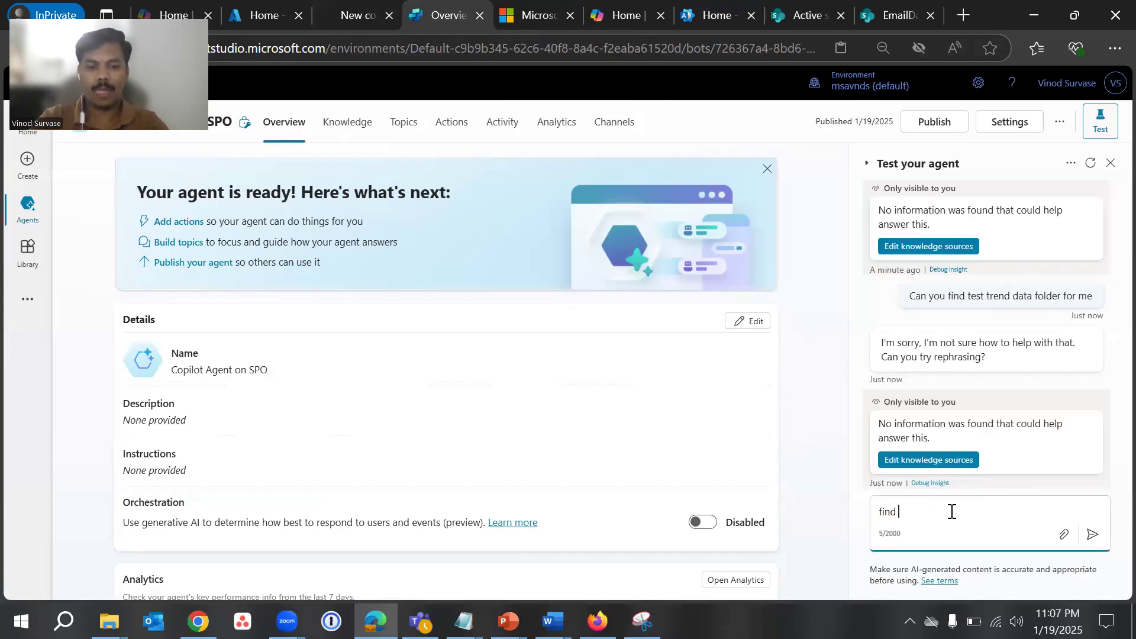
text(me a )
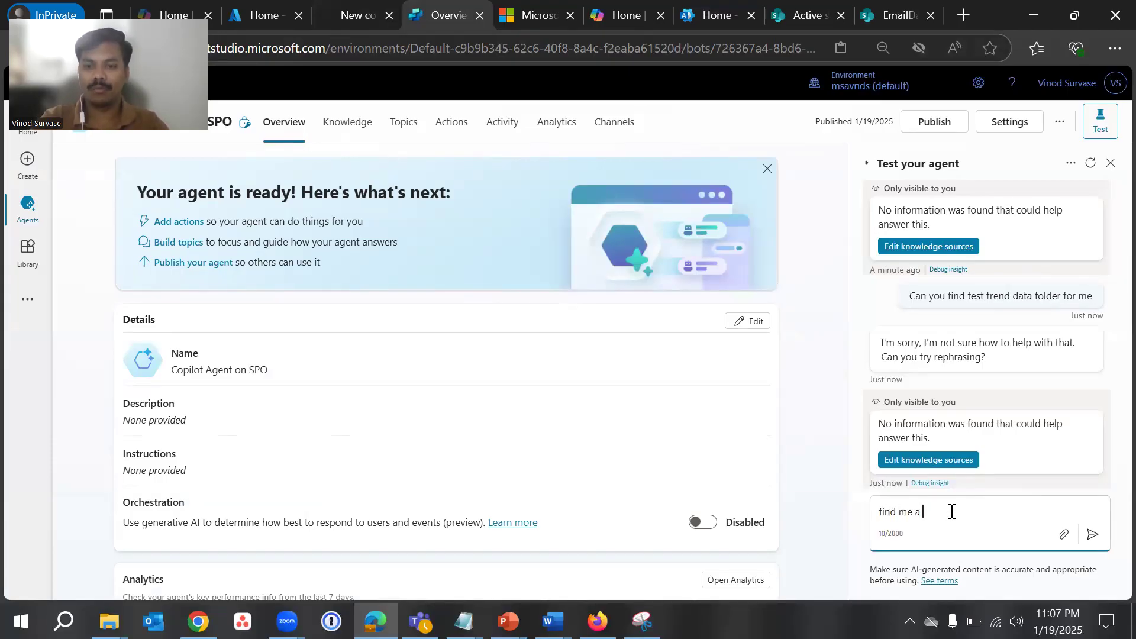
text(file which has GRO in )
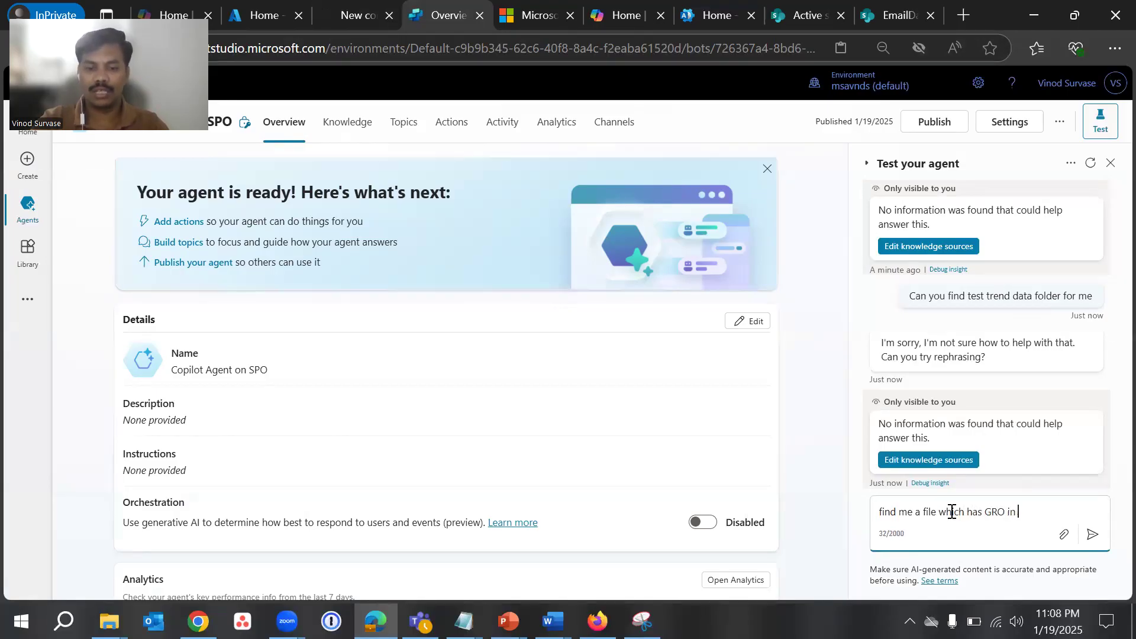
text(it name)
key(Return)
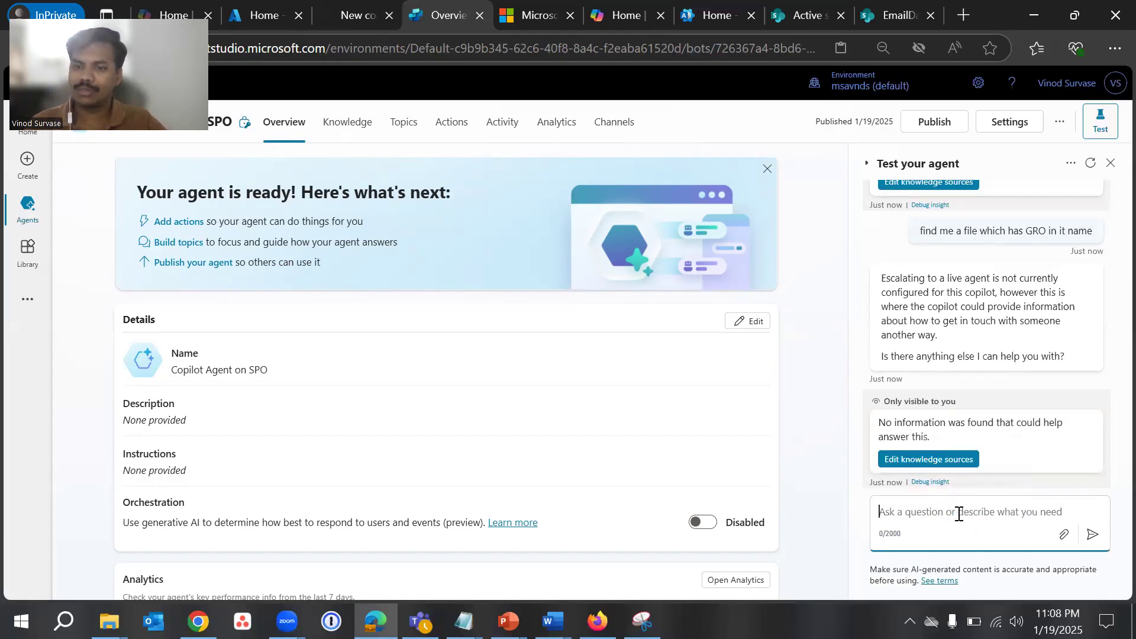
Find the Knowledge section in the agent's overview and open the full list of its knowledge sources.
scroll(797, 412, down, 6)
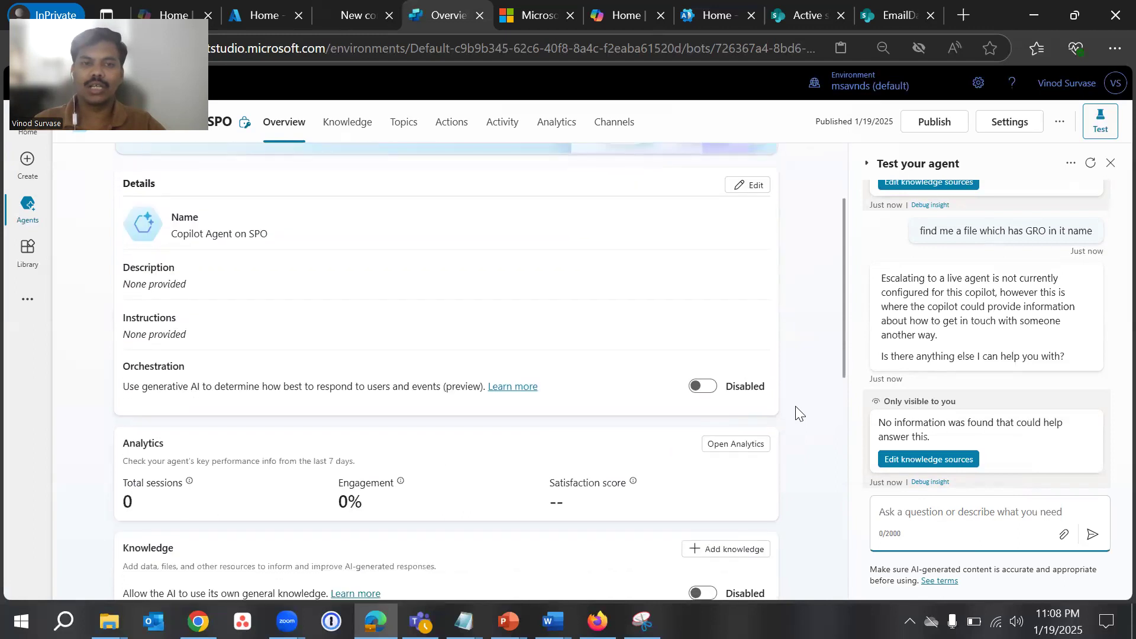
scroll(799, 414, down, 1)
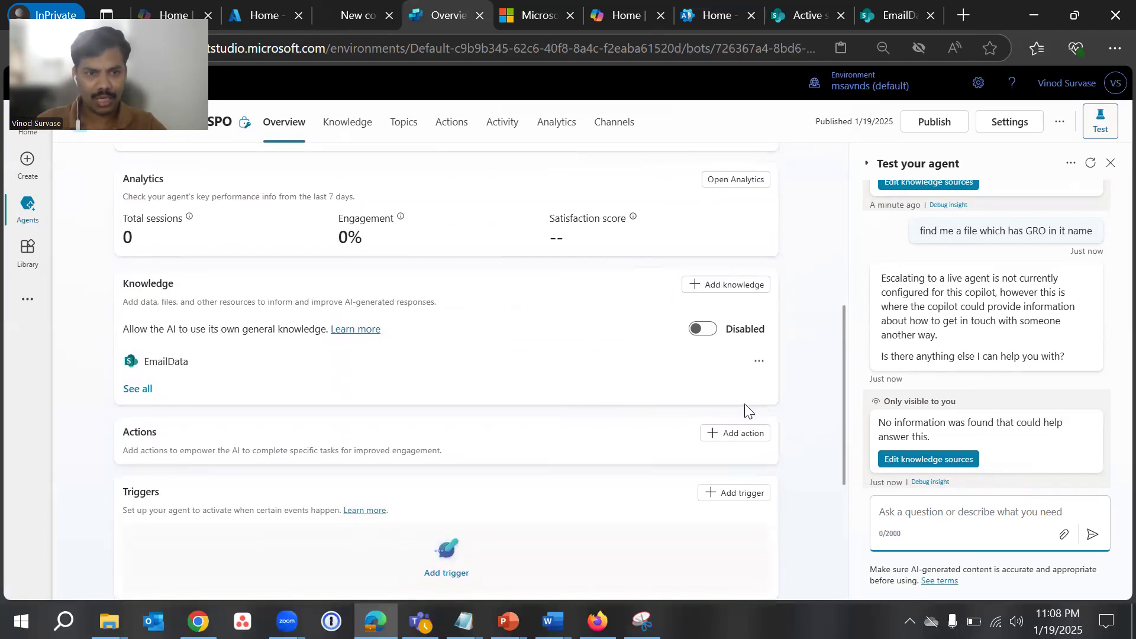
scroll(748, 411, down, 1)
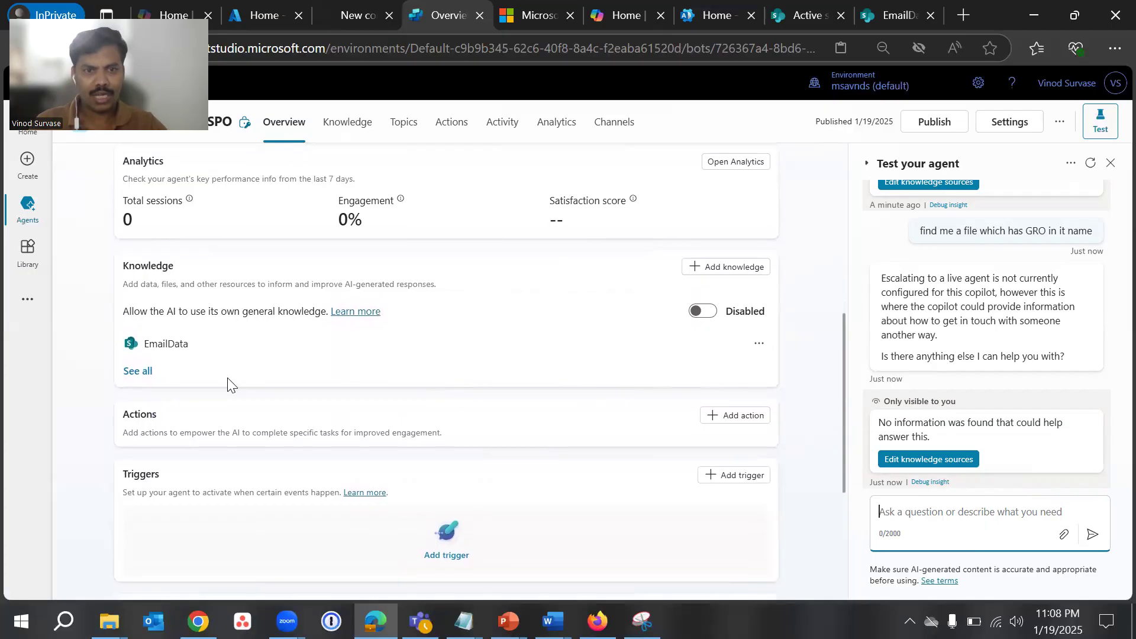
click(141, 376)
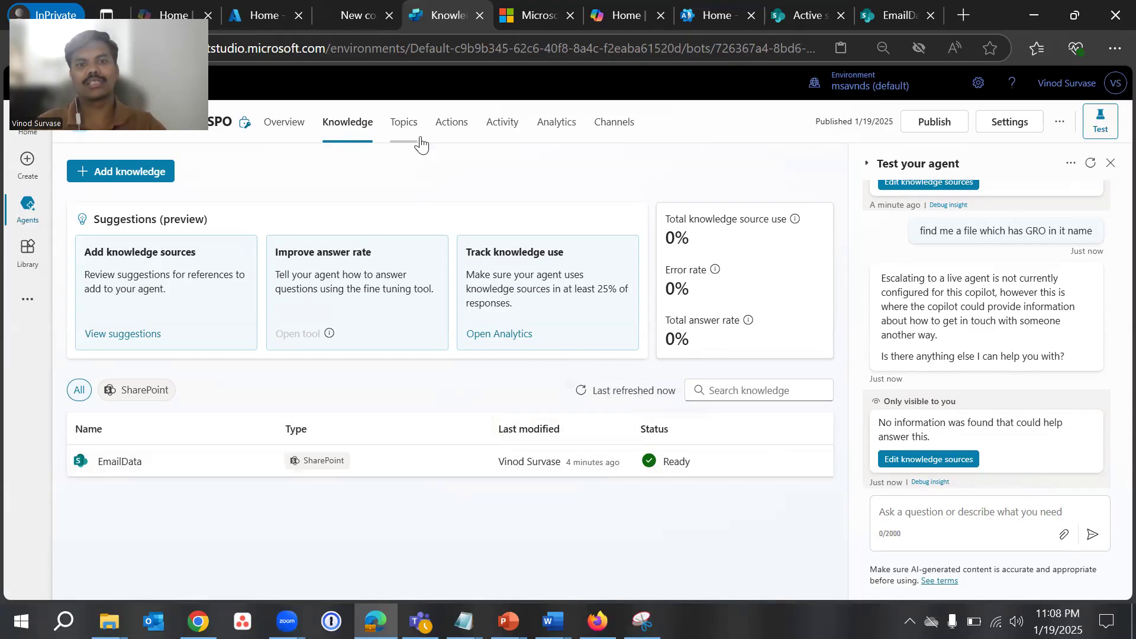
Look through the agent's topics, actions, analytics and channels, including the customer engagement hub options.
click(406, 126)
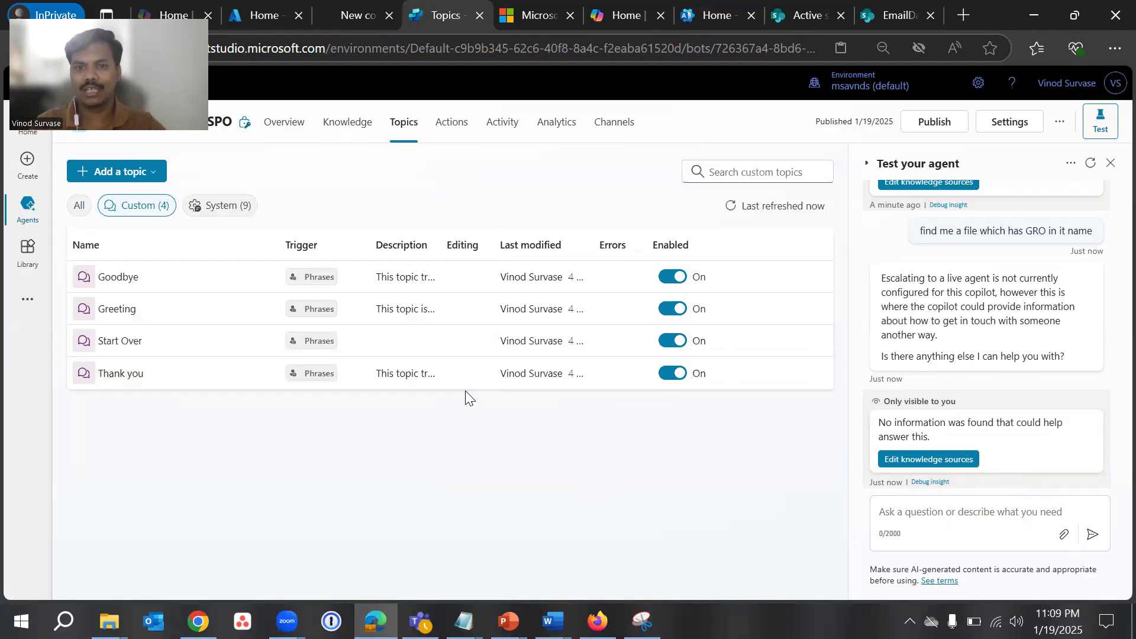
click(449, 125)
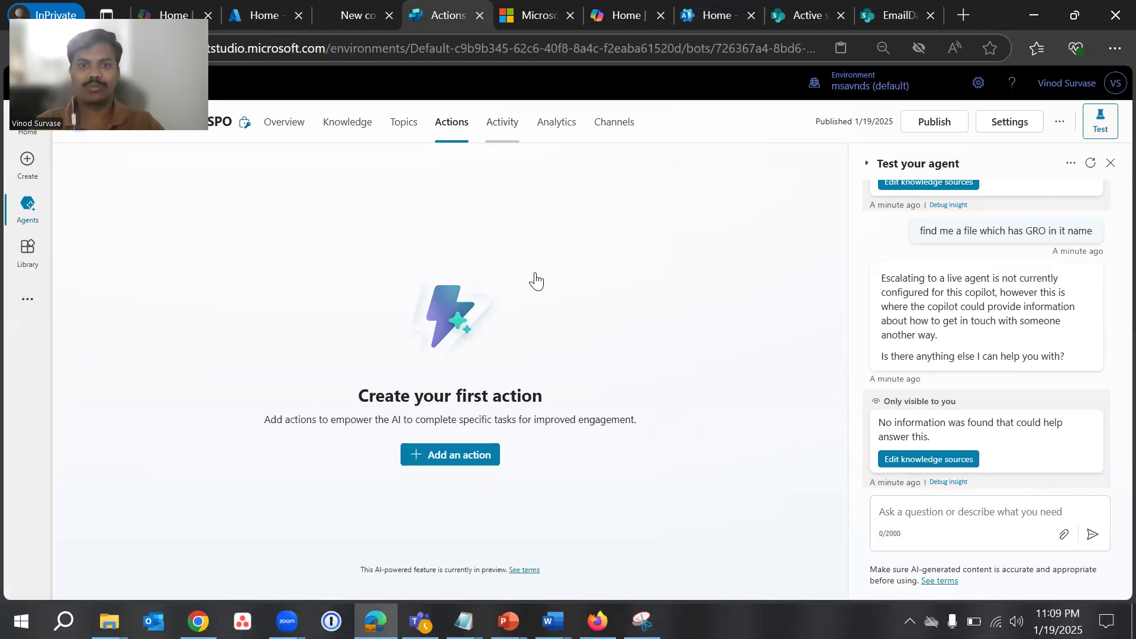
click(548, 127)
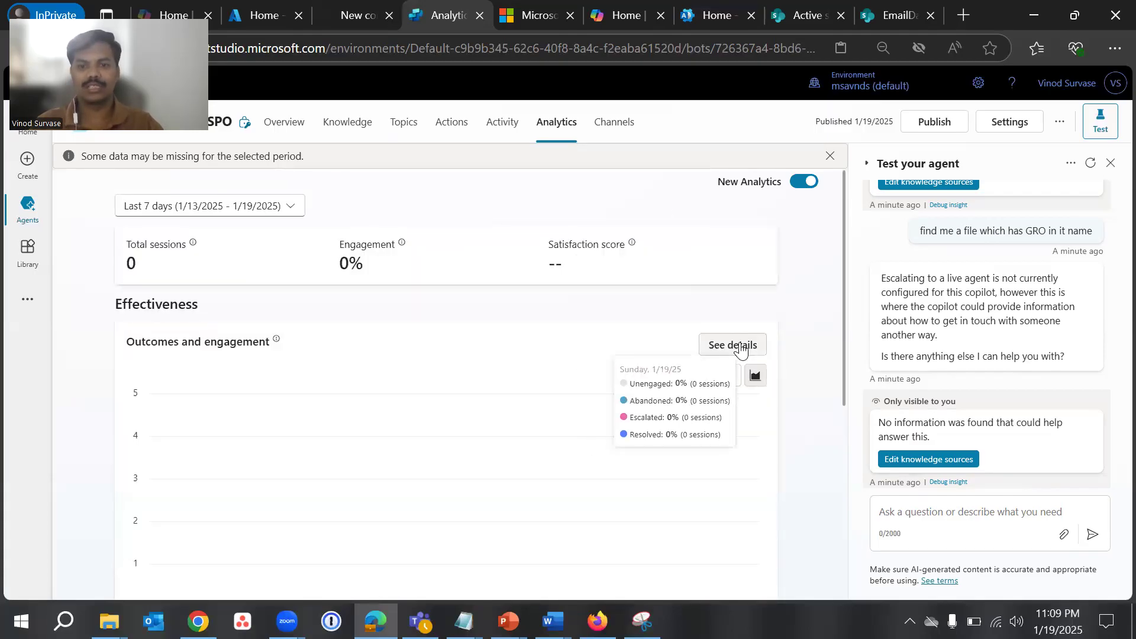
scroll(812, 353, down, 7)
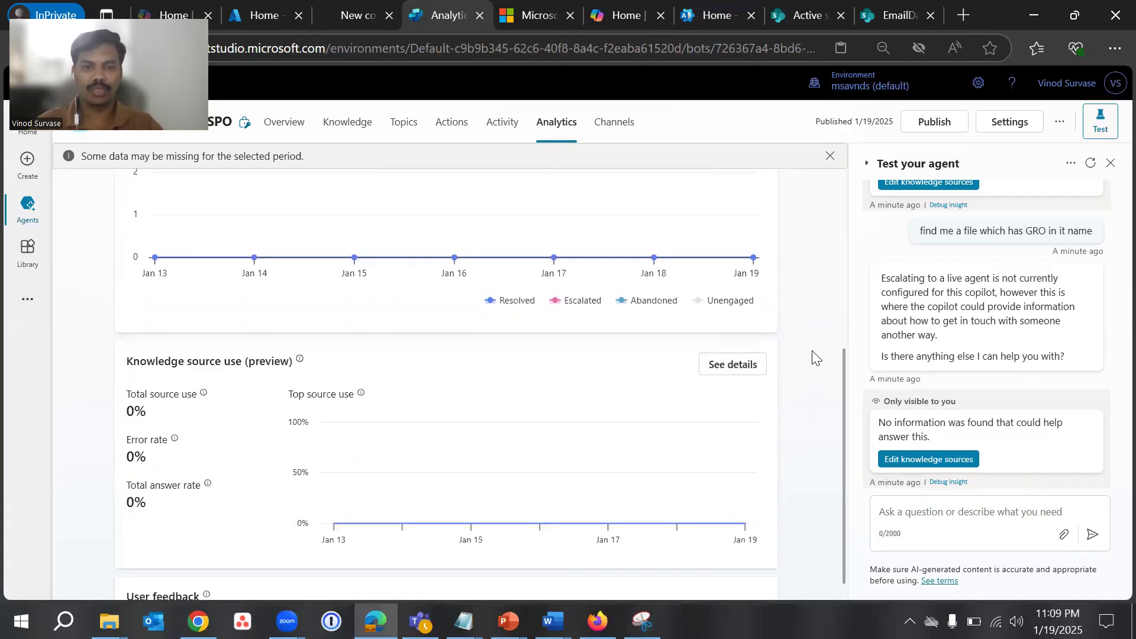
scroll(812, 353, up, 7)
click(624, 126)
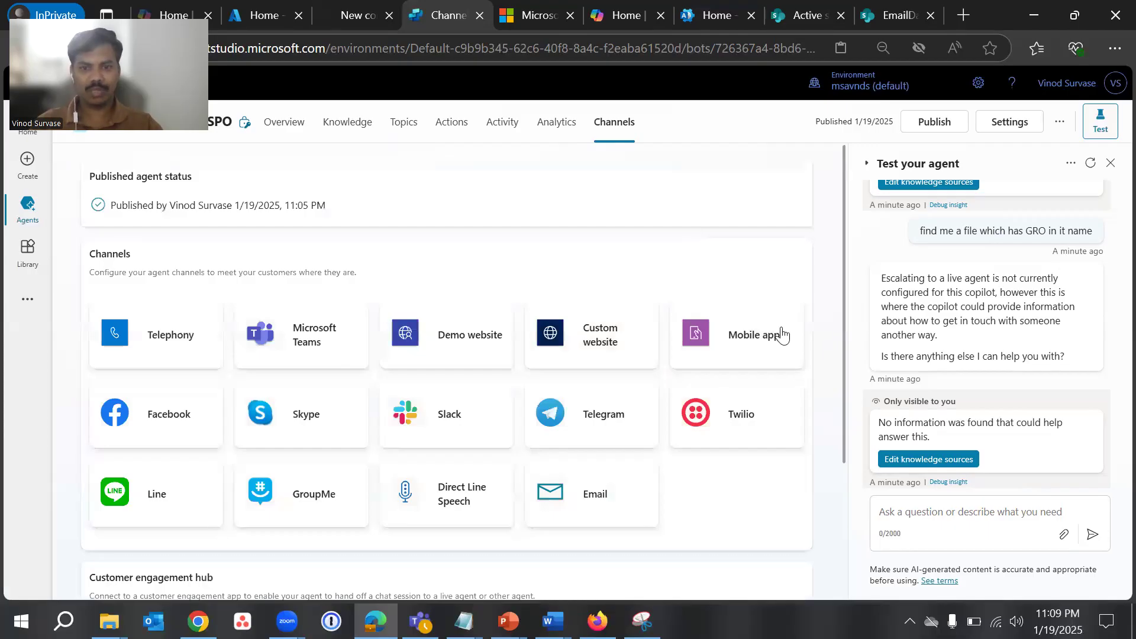
scroll(806, 367, down, 3)
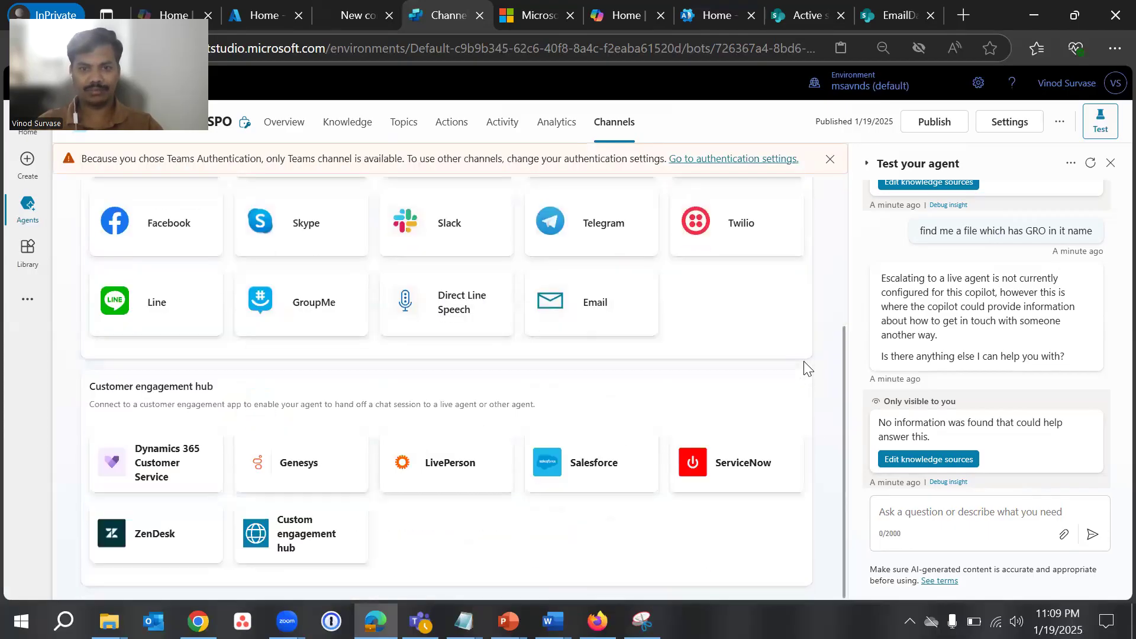
scroll(806, 368, up, 3)
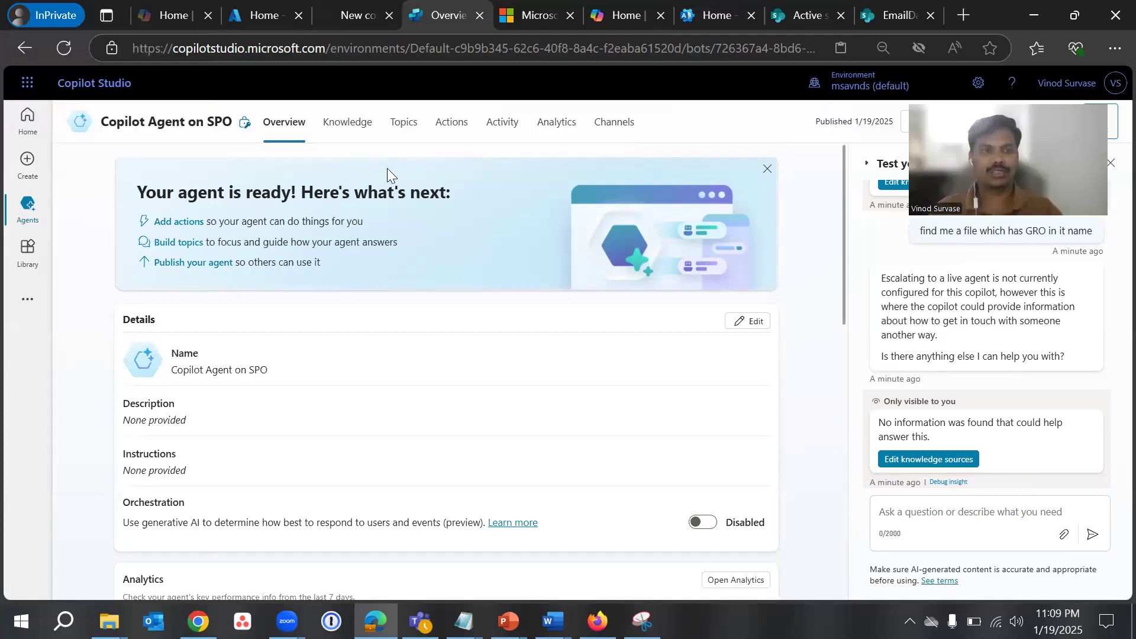
Go back to the list of agents, reload it and reopen Copilot Agent on SPO.
click(36, 215)
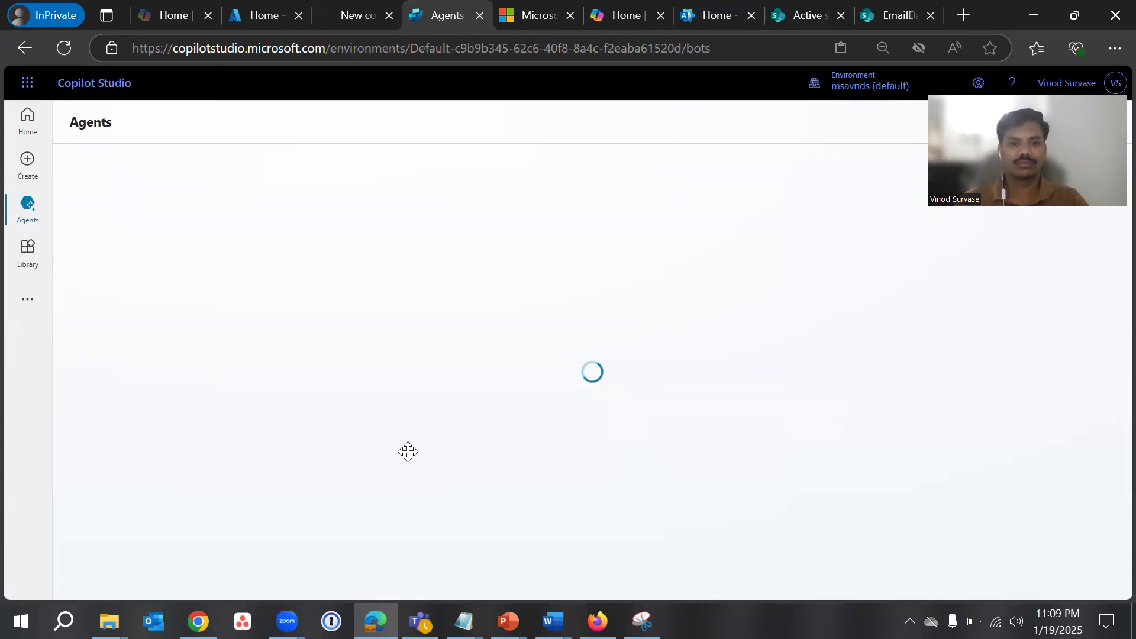
click(68, 50)
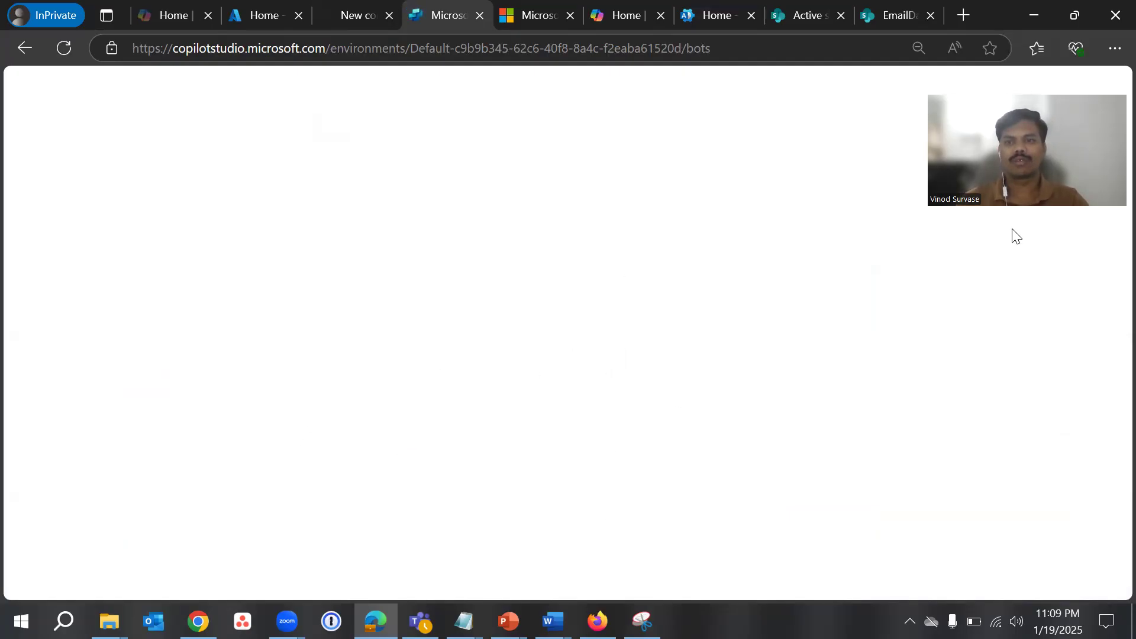
drag(845, 229, 836, 219)
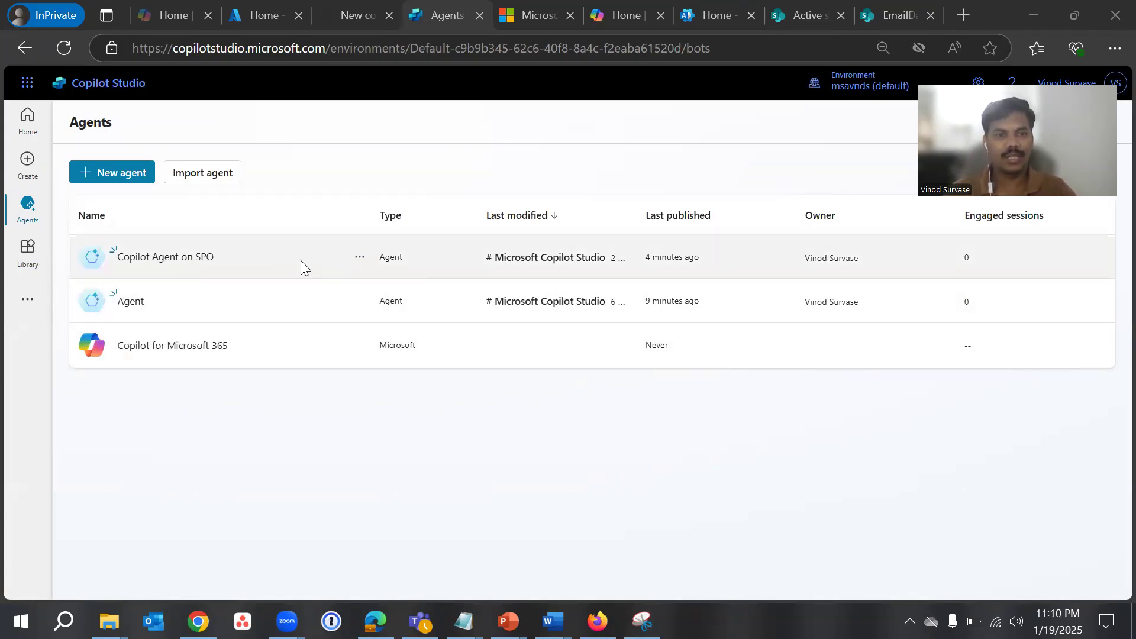
click(186, 259)
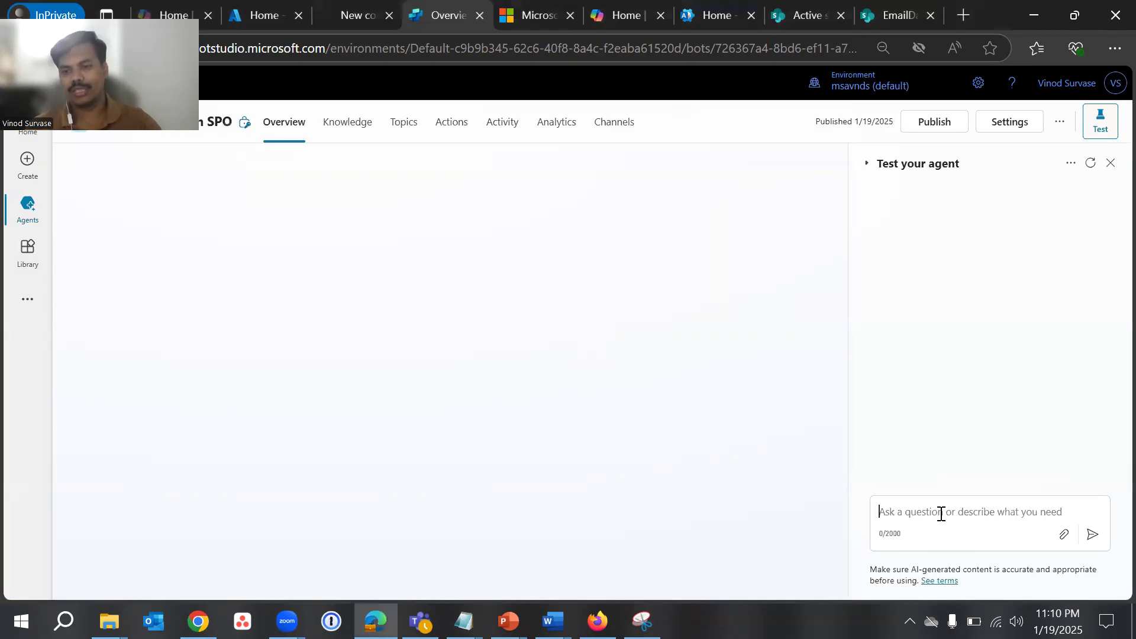
Send the message "Hi" to the reopened agent in a fresh test chat.
click(941, 512)
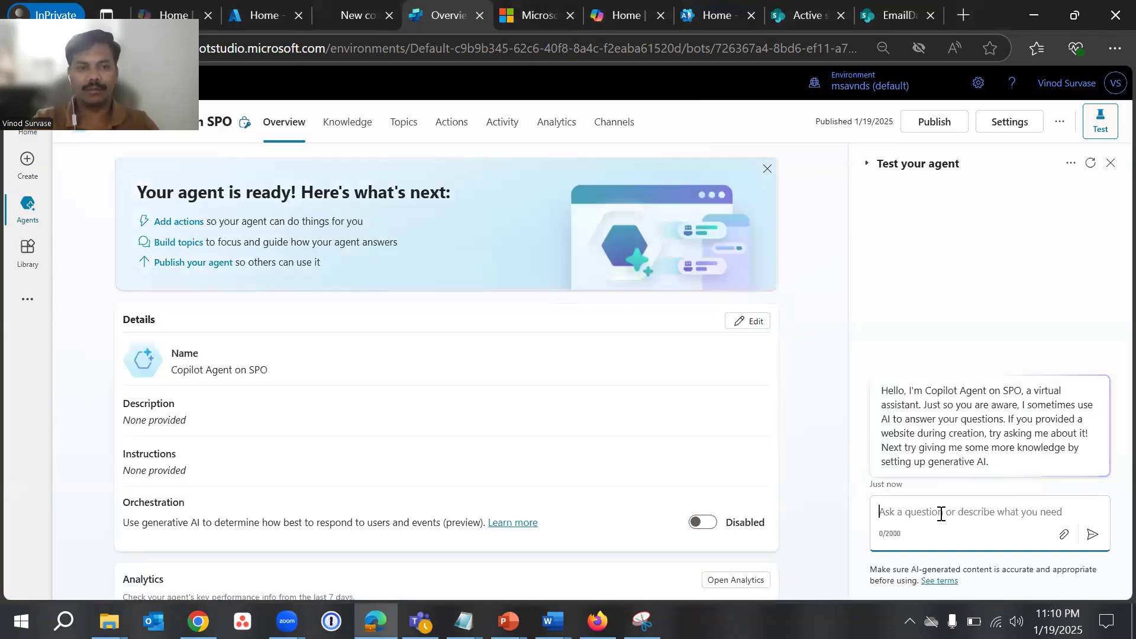
text(Hi)
key(Return)
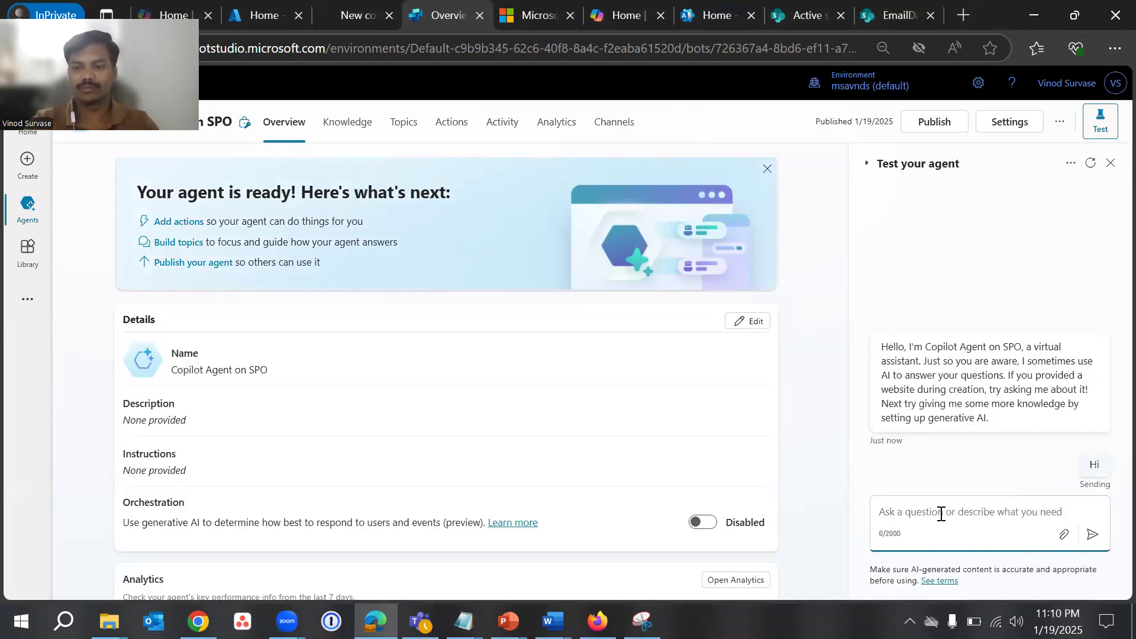
Ask the agent "Find file name with GRO word in it" and look over its overview sections.
text(Find)
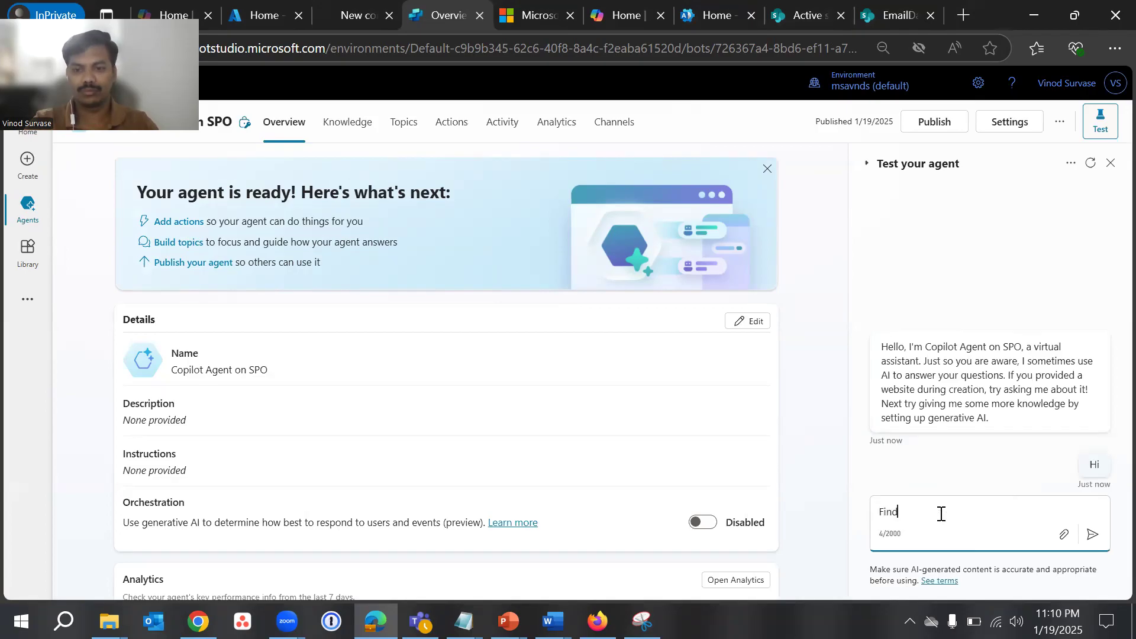
text( fin)
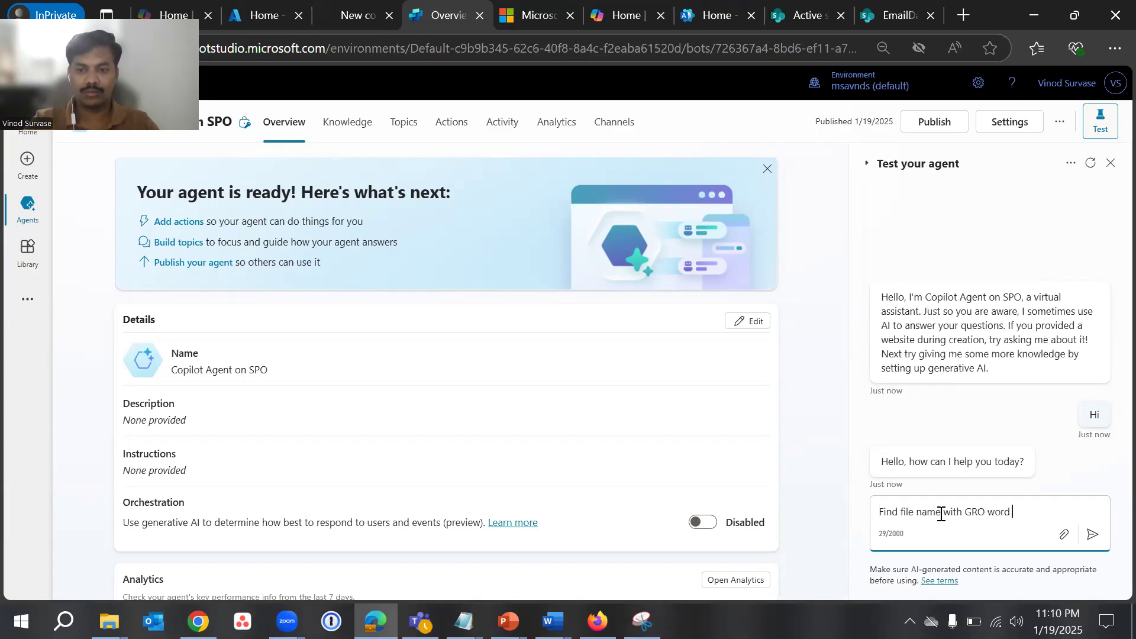
key(Return)
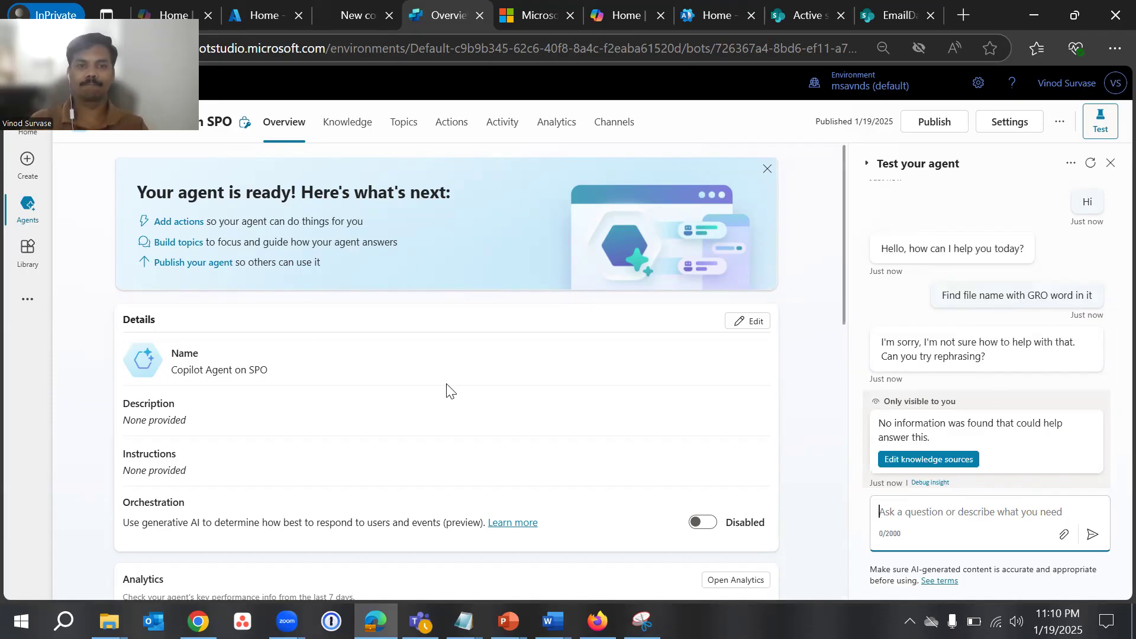
scroll(815, 409, down, 10)
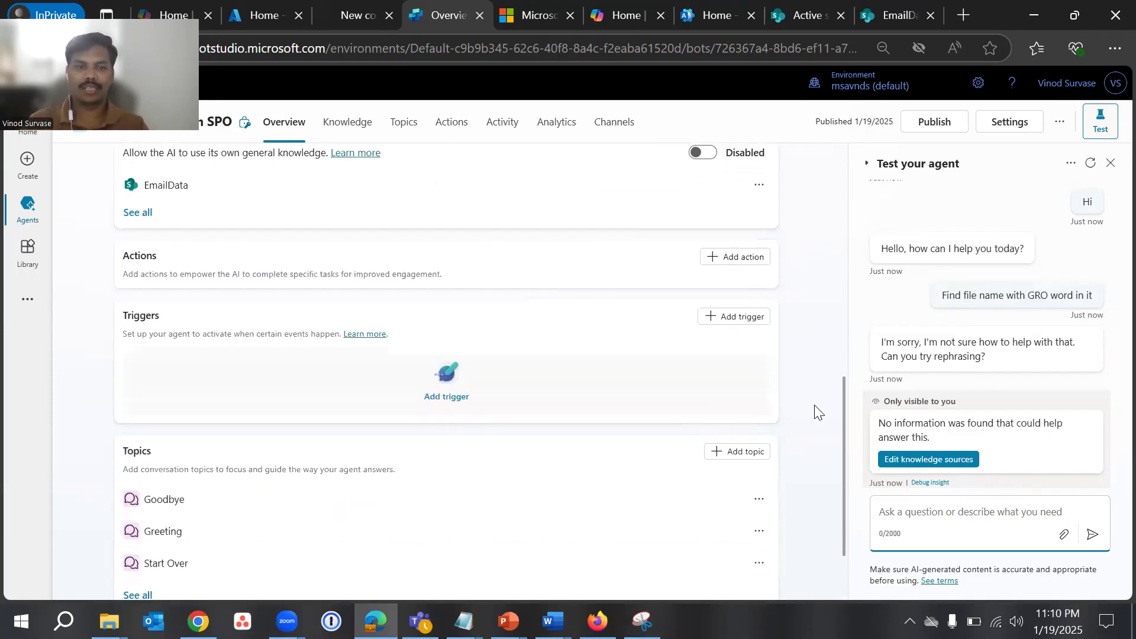
scroll(817, 409, up, 10)
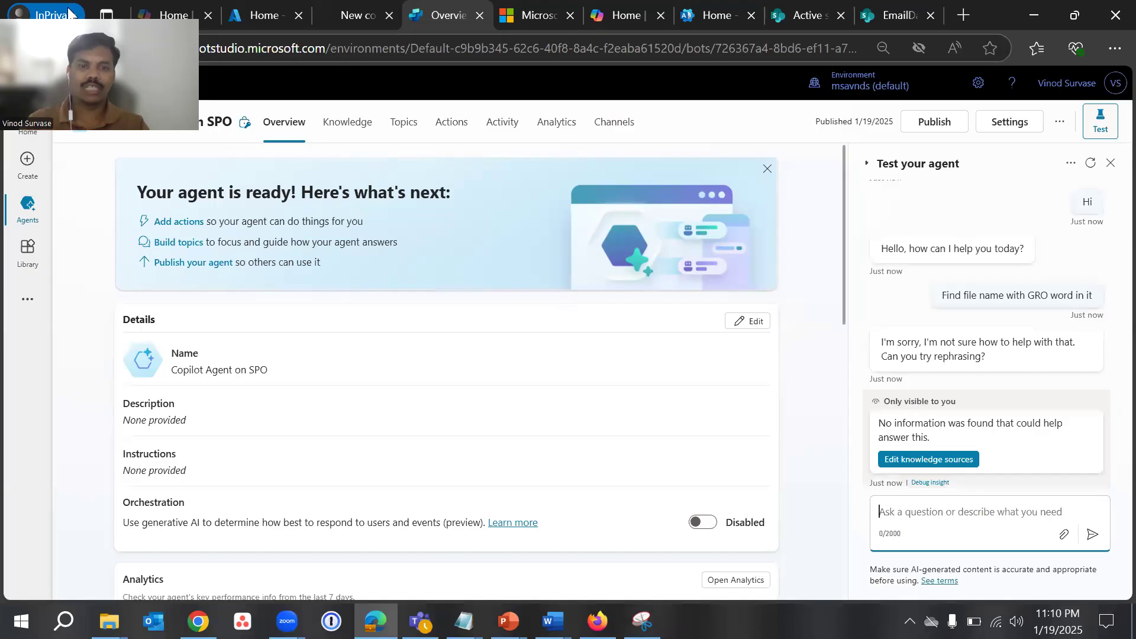